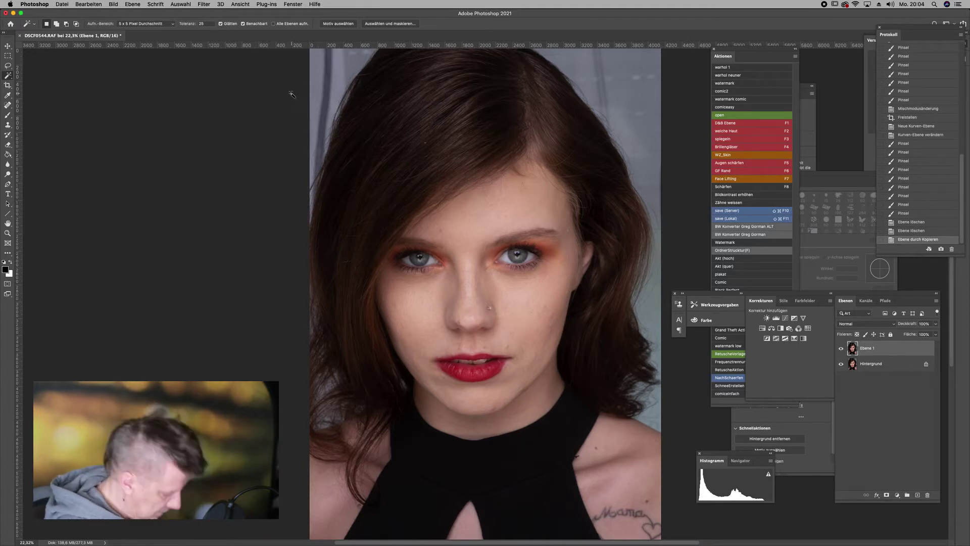
# Open Liquify (Ctrl+Shift+X), zoom in on the lips and shrink the Forward Warp brush to 129.
pyautogui.hotkey('ctrl', 'shift', 'x')
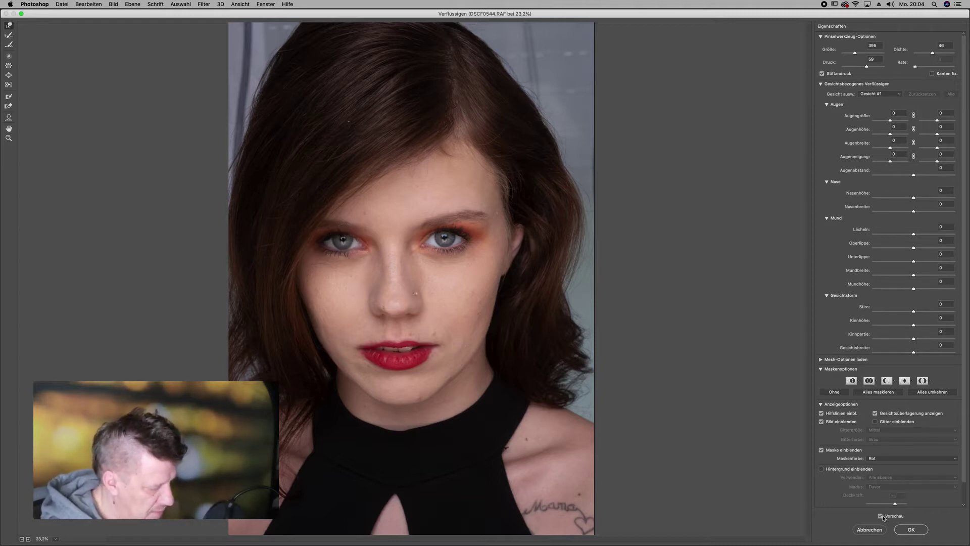
pyautogui.click(28, 539)
pyautogui.click(28, 540)
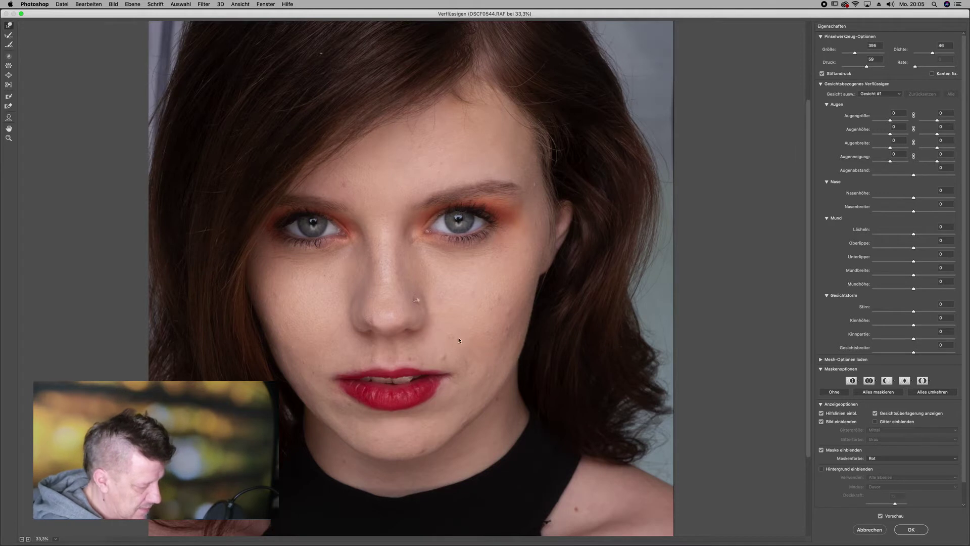
pyautogui.hotkey('ctrl', '+')
pyautogui.hotkey('ctrl', '+')
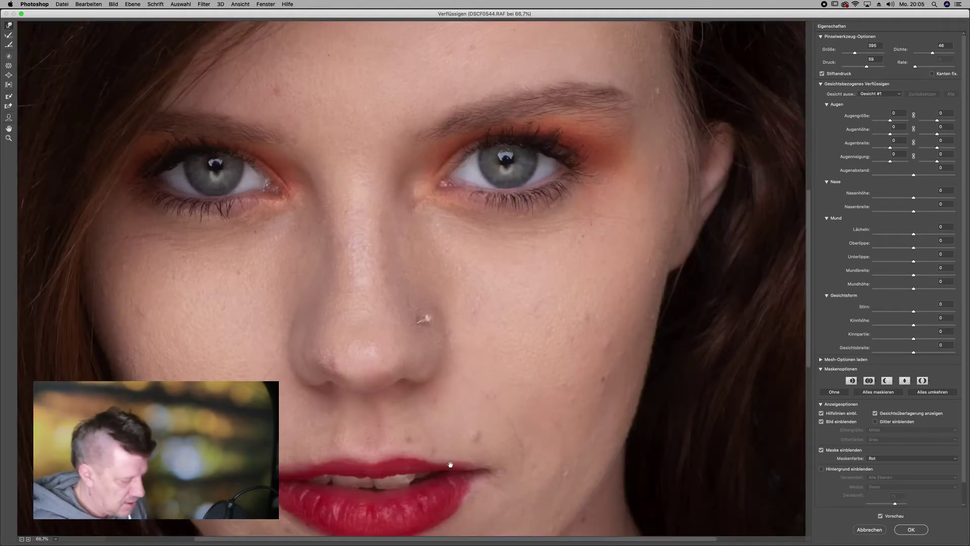
pyautogui.scroll(-3, 494, 319)
pyautogui.scroll(-2, 493, 319)
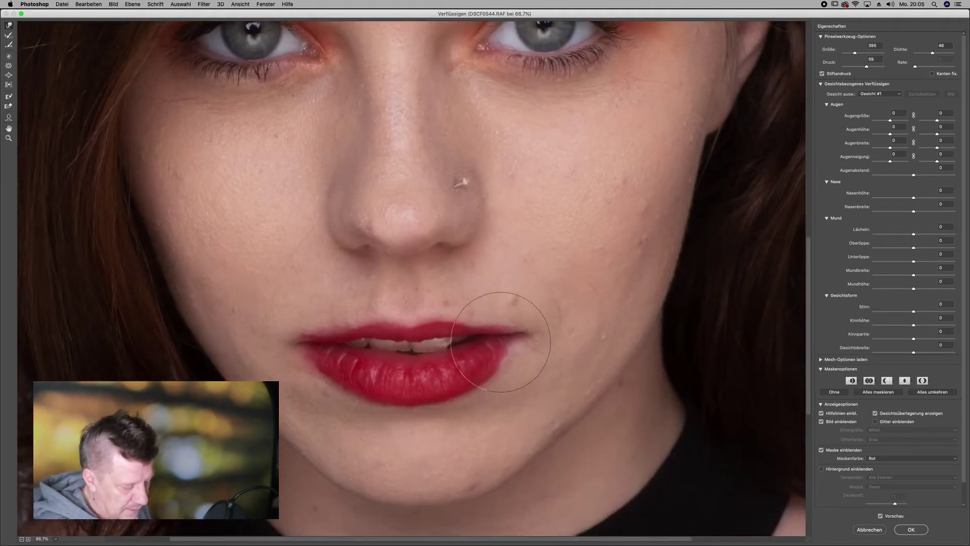
pyautogui.moveTo(500, 347); pyautogui.dragTo(480, 347)
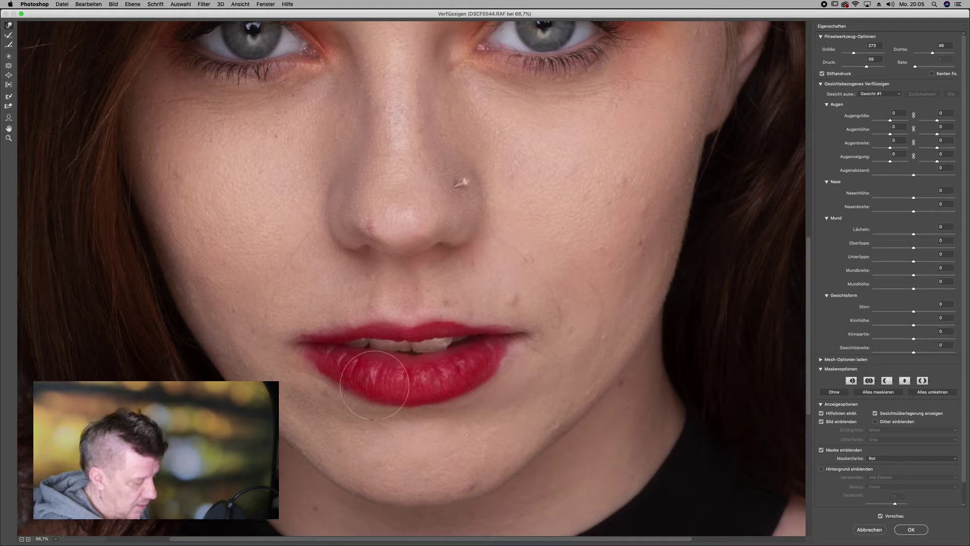
pyautogui.moveTo(499, 348); pyautogui.dragTo(472, 345)
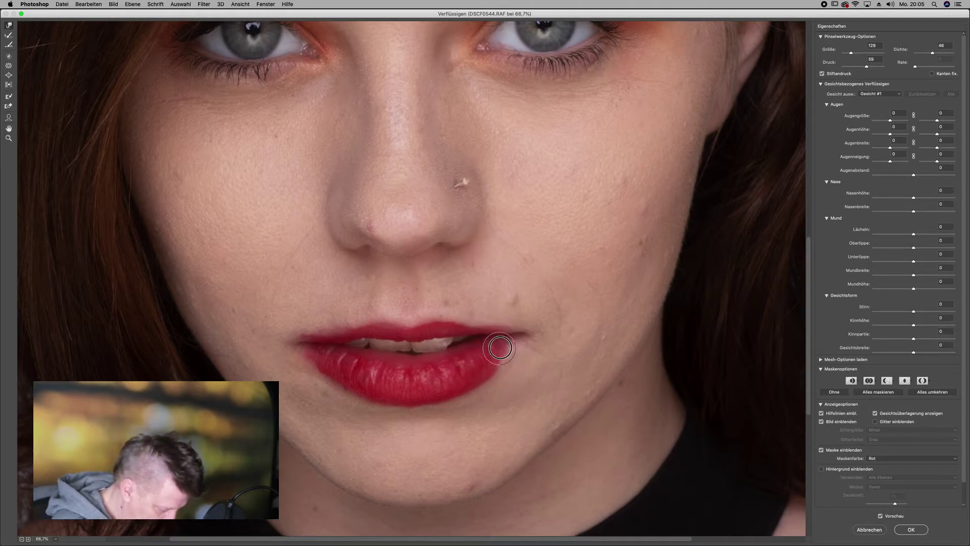
# Push the right and left lip corners and the upper lip edge into a new mouth shape.
pyautogui.moveTo(512, 343)
pyautogui.mouseDown()
pyautogui.moveTo(499, 356)
pyautogui.moveTo(515, 341)
pyautogui.mouseUp()
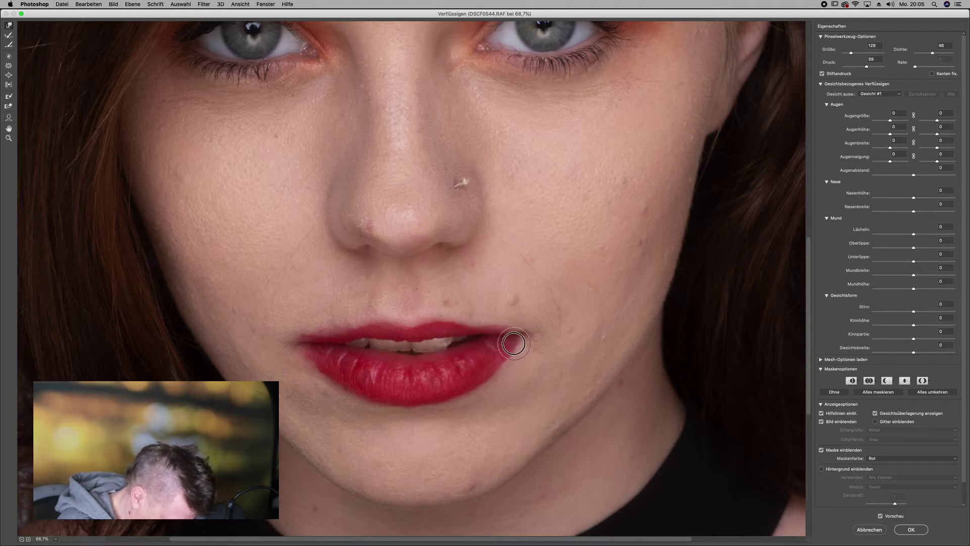
pyautogui.moveTo(515, 341); pyautogui.dragTo(505, 352)
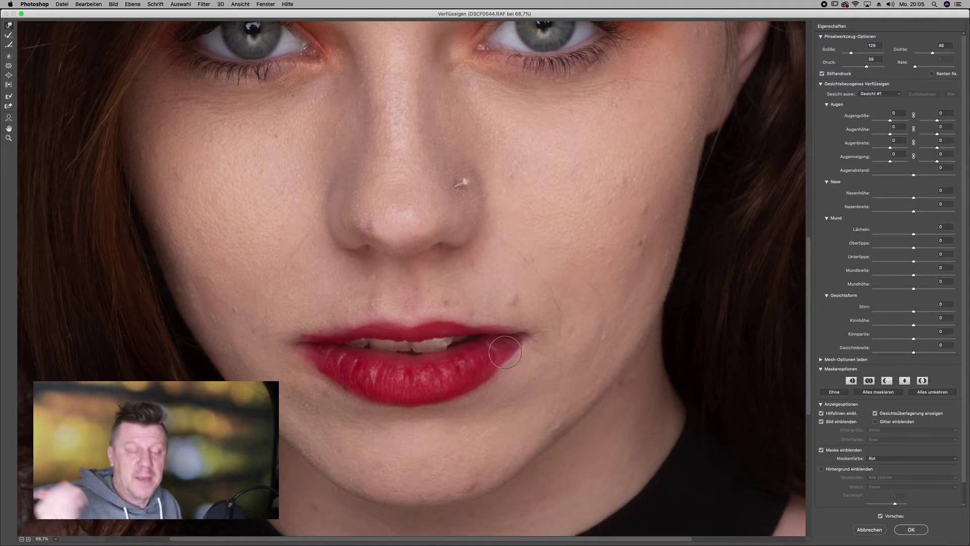
pyautogui.moveTo(324, 349)
pyautogui.mouseDown()
pyautogui.moveTo(312, 352)
pyautogui.moveTo(313, 337)
pyautogui.mouseUp()
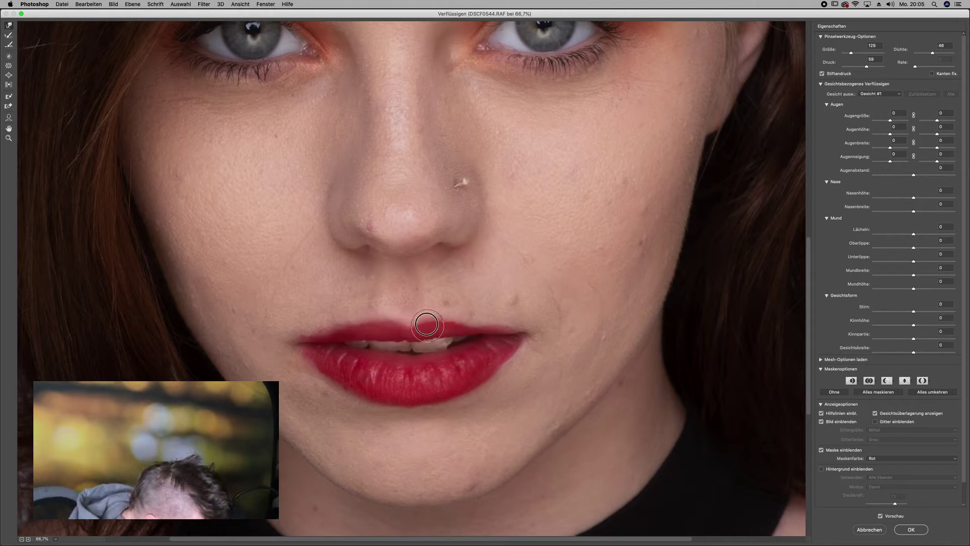
pyautogui.moveTo(436, 323); pyautogui.dragTo(488, 325)
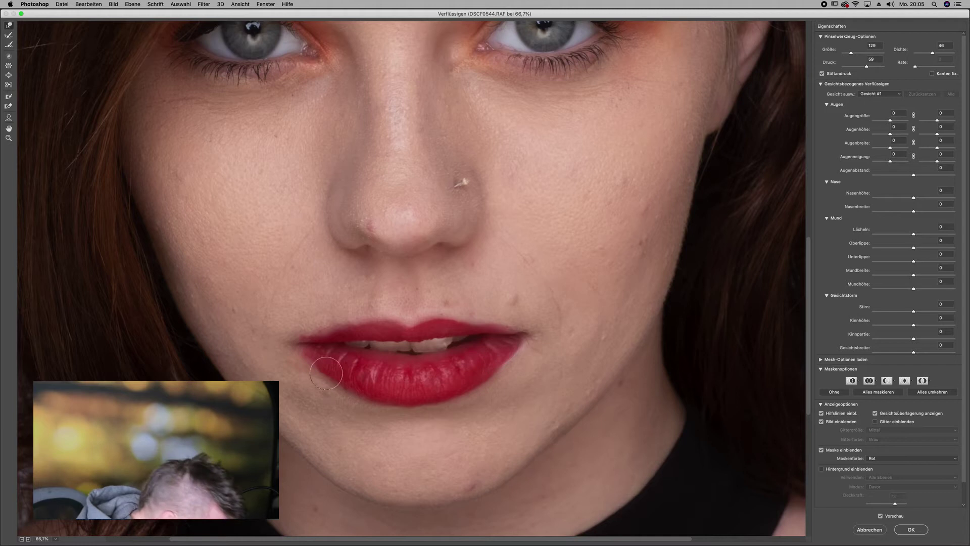
pyautogui.moveTo(315, 355); pyautogui.dragTo(311, 340)
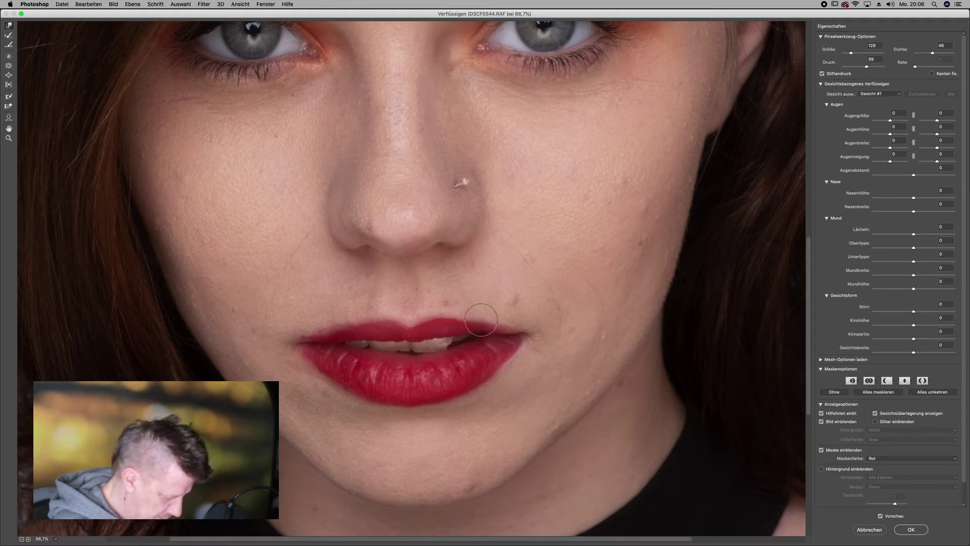
pyautogui.moveTo(483, 329); pyautogui.dragTo(483, 328)
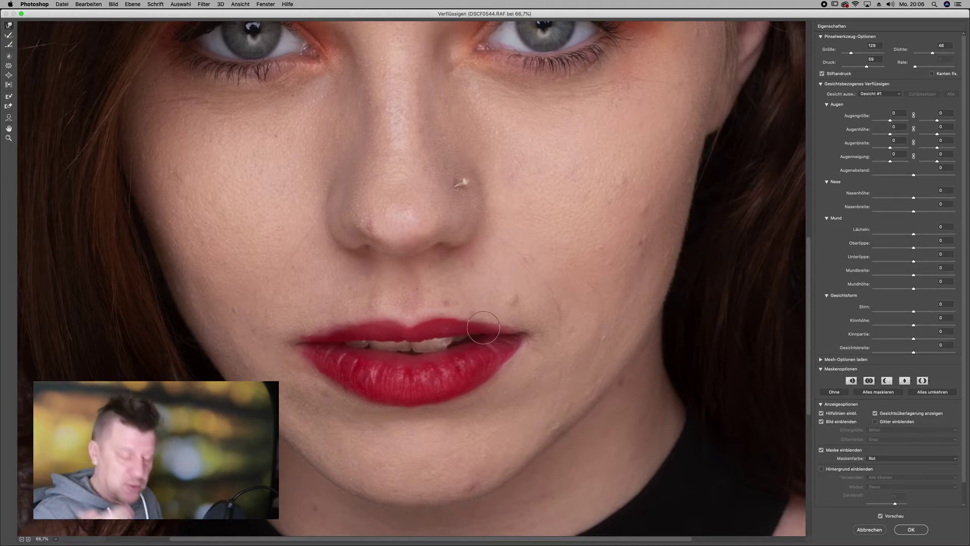
# Discard a trial Bloat on the left lip corner, then pinch it with Pucker and a 111 brush.
pyautogui.click(9, 76)
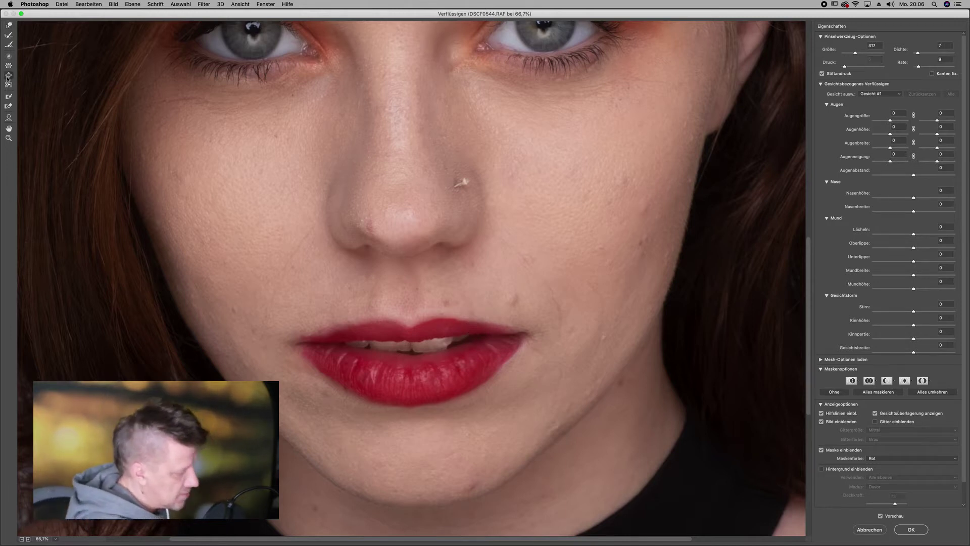
pyautogui.click(310, 333)
pyautogui.hotkey('ctrl', 'z')
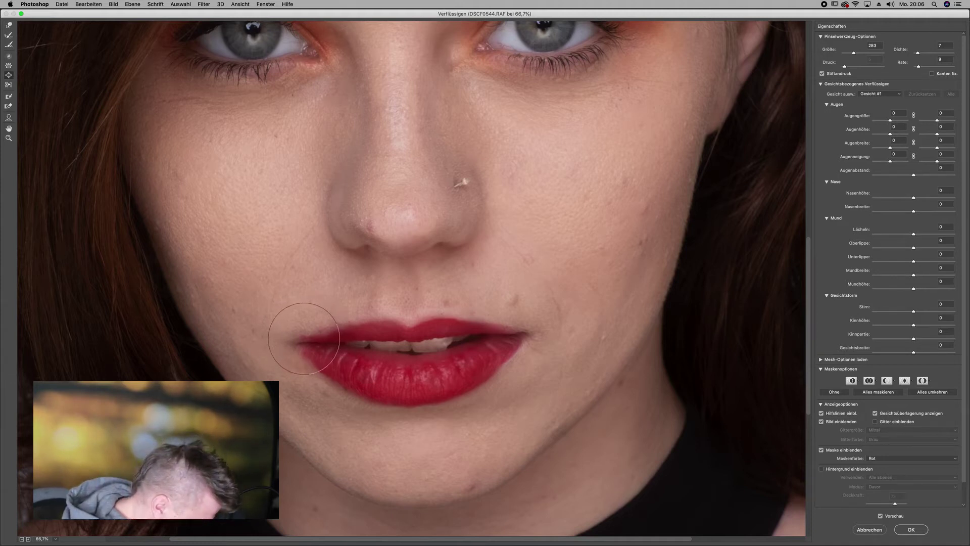
pyautogui.click(8, 65)
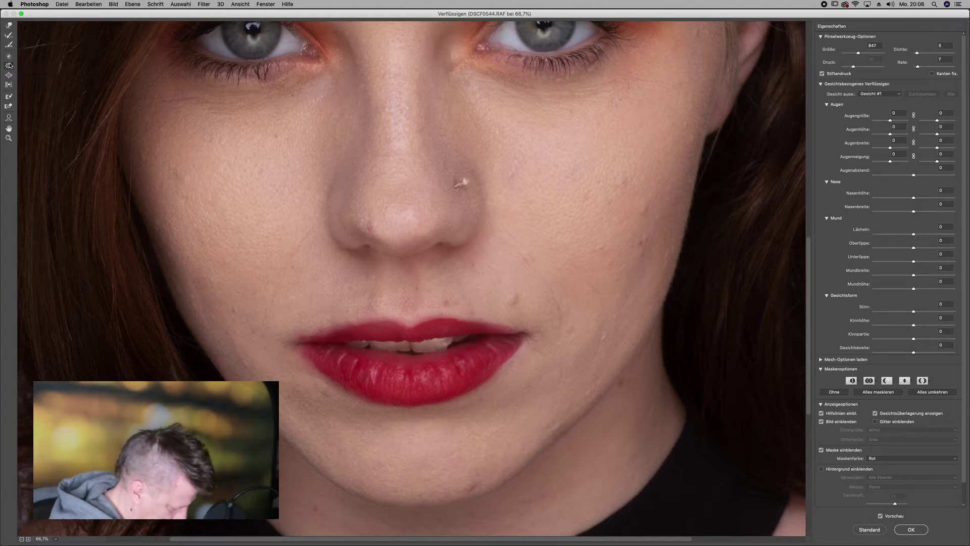
pyautogui.click(234, 338)
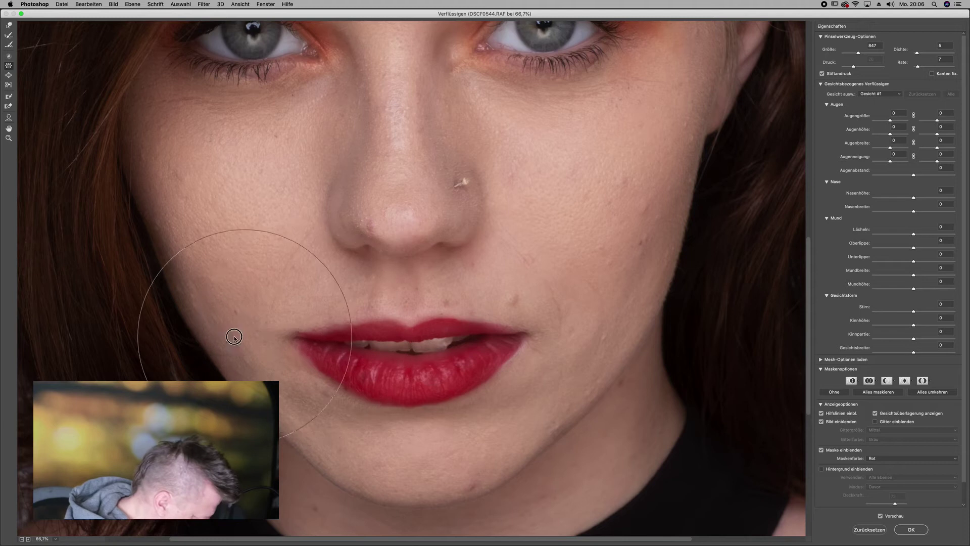
pyautogui.moveTo(293, 306); pyautogui.dragTo(201, 297)
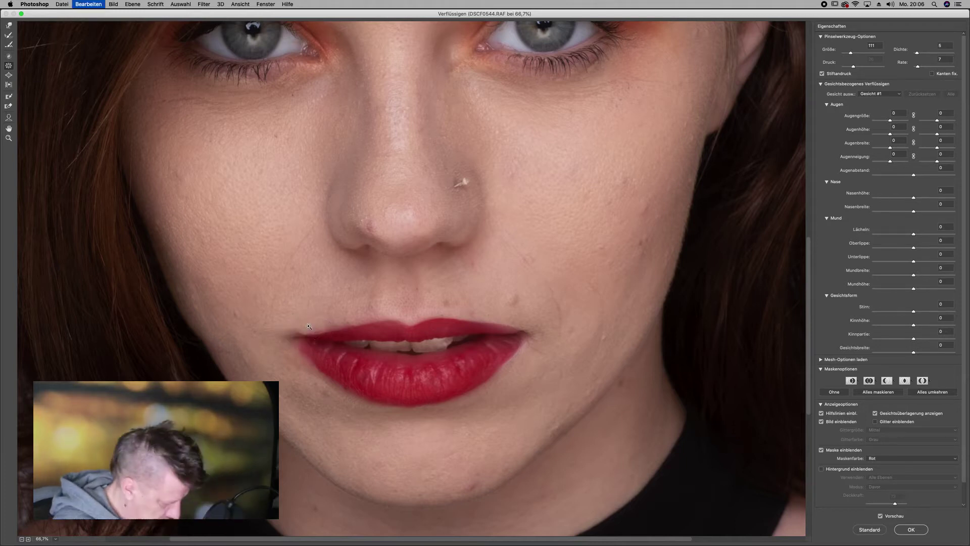
# Forward-warp the upper lip edge up and smooth the lower-left lip contour, then fit the image.
pyautogui.press('alt')
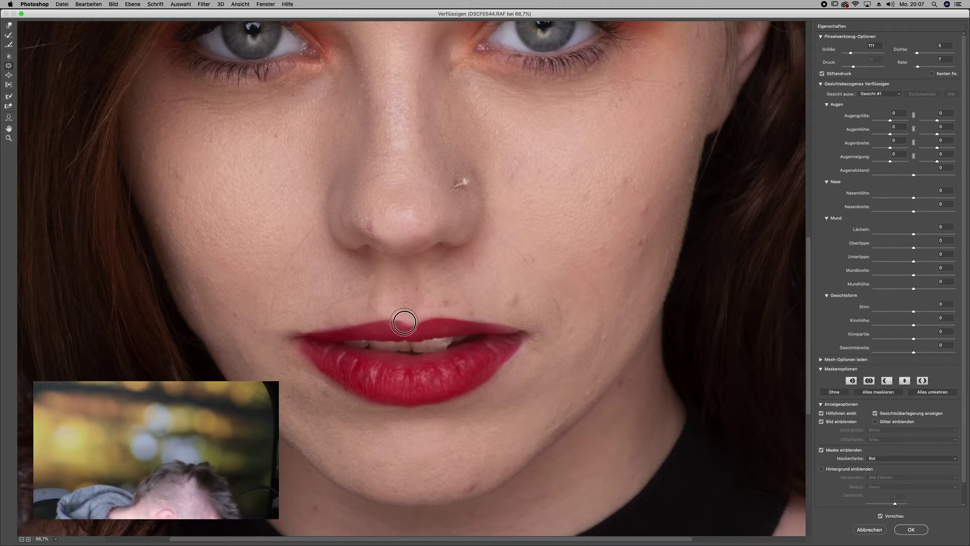
pyautogui.moveTo(436, 317); pyautogui.dragTo(510, 324)
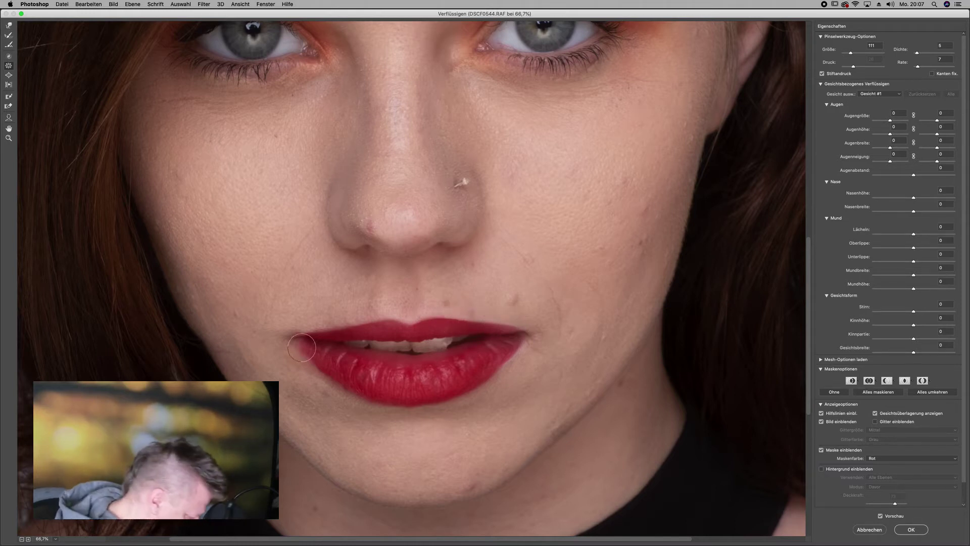
pyautogui.moveTo(307, 357)
pyautogui.mouseDown()
pyautogui.moveTo(352, 392)
pyautogui.moveTo(425, 405)
pyautogui.moveTo(472, 385)
pyautogui.moveTo(522, 340)
pyautogui.mouseUp()
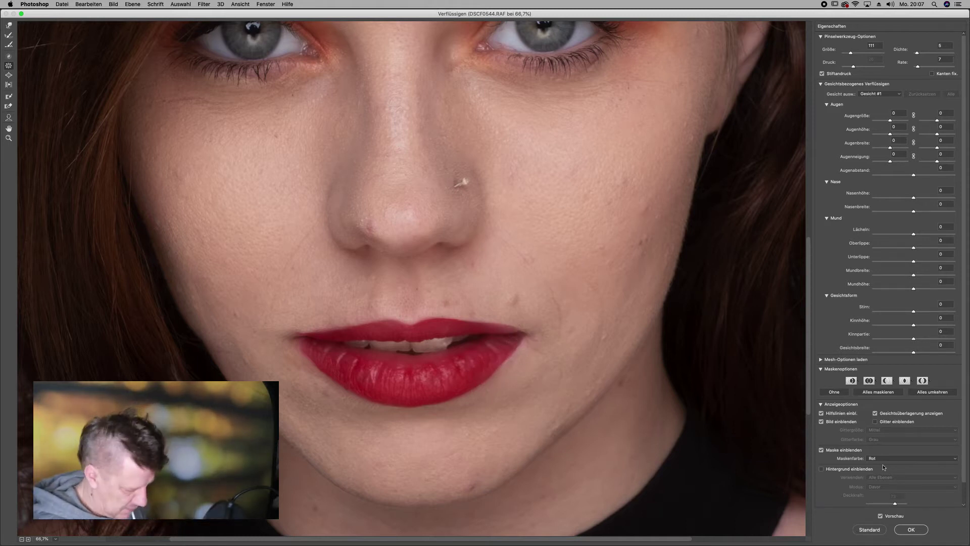
pyautogui.press('super+0')
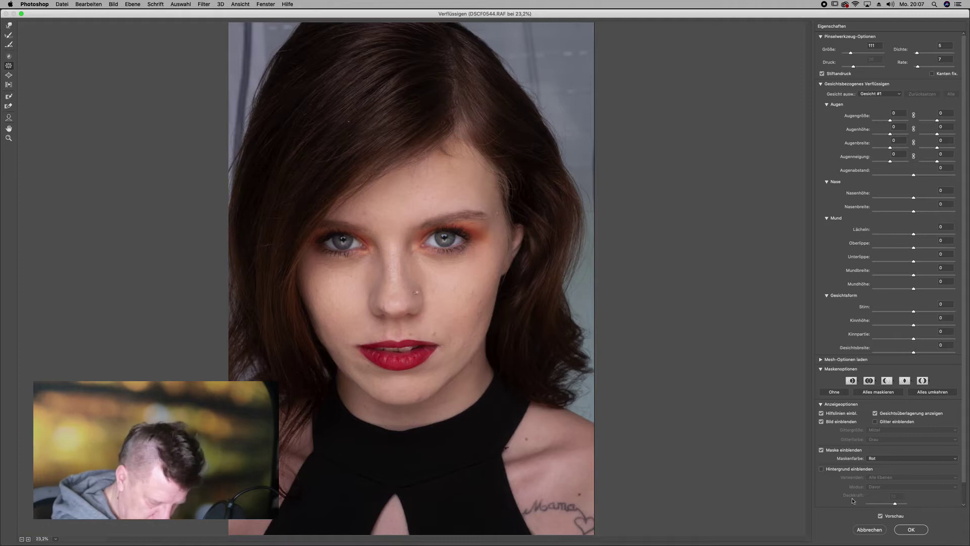
# Compare the Liquify preview, enlarge the Forward Warp brush to 406 and push the left jawline.
pyautogui.click(880, 515)
pyautogui.click(880, 515)
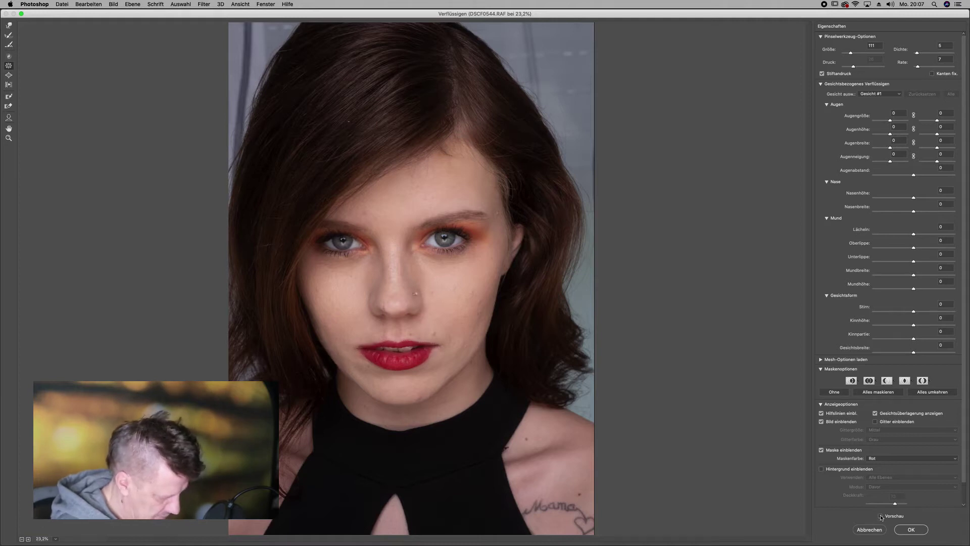
pyautogui.click(8, 25)
pyautogui.press('alt')
pyautogui.moveTo(508, 359); pyautogui.dragTo(493, 367)
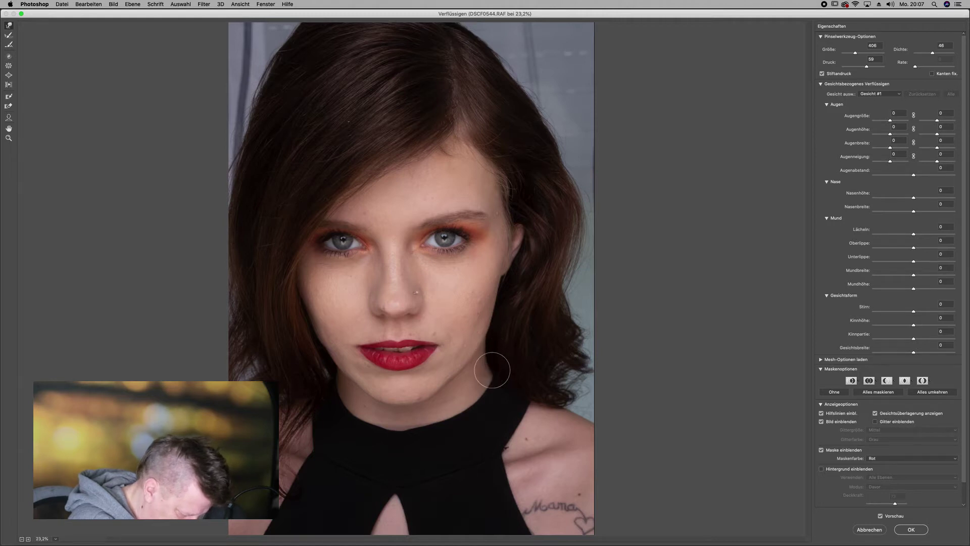
pyautogui.moveTo(331, 383); pyautogui.dragTo(334, 382)
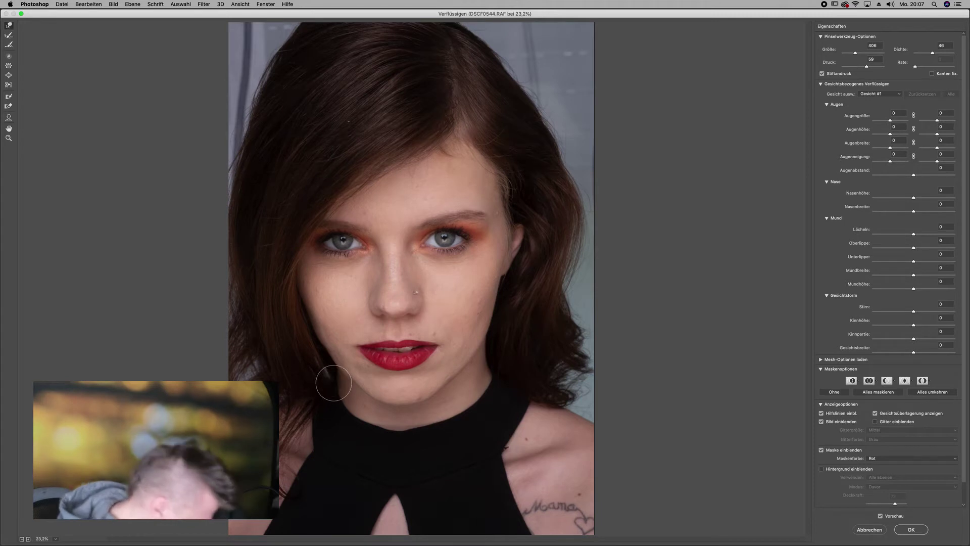
# Compare the reshaped face with the original once more and apply the Liquify changes to Ebene 1.
pyautogui.click(881, 516)
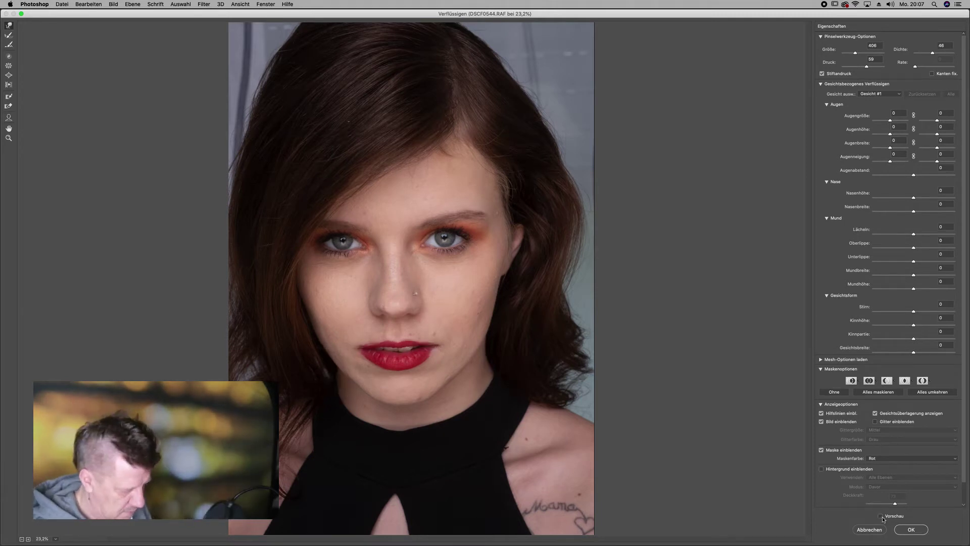
pyautogui.click(882, 516)
pyautogui.click(882, 516)
pyautogui.click(881, 516)
pyautogui.click(904, 528)
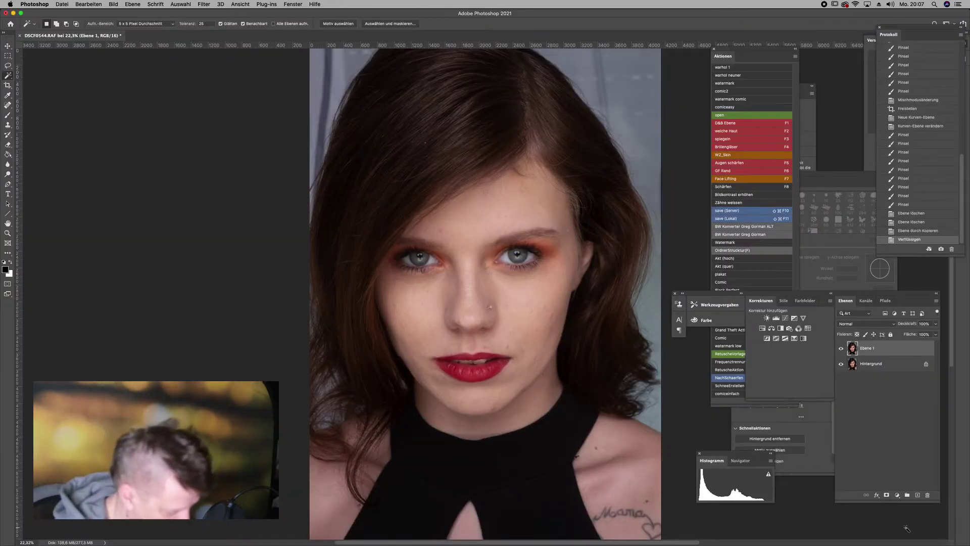
# Compare the liquified layer with the original and bring the Aktionen panel forward.
pyautogui.keyDown('alt'); pyautogui.click(841, 364); pyautogui.keyUp('alt')
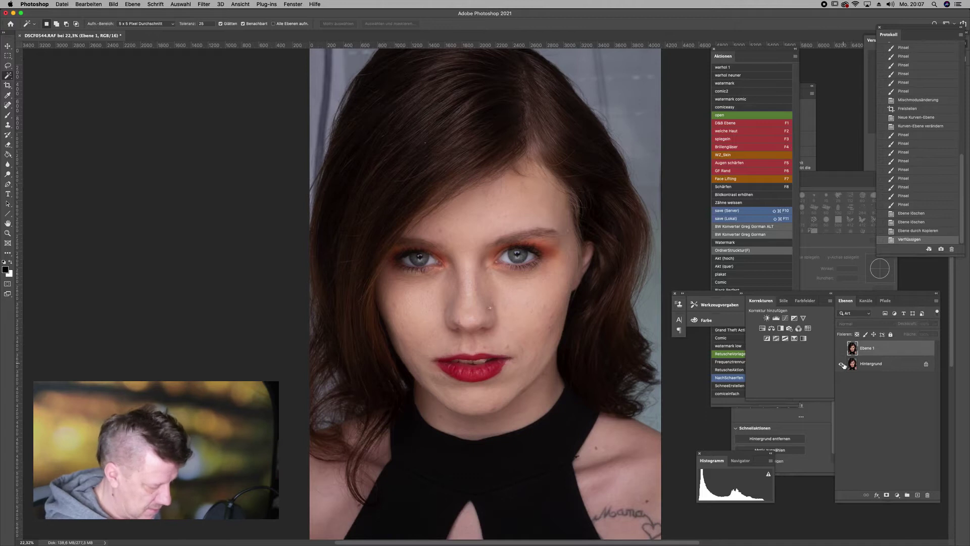
pyautogui.keyDown('alt'); pyautogui.click(841, 364); pyautogui.keyUp('alt')
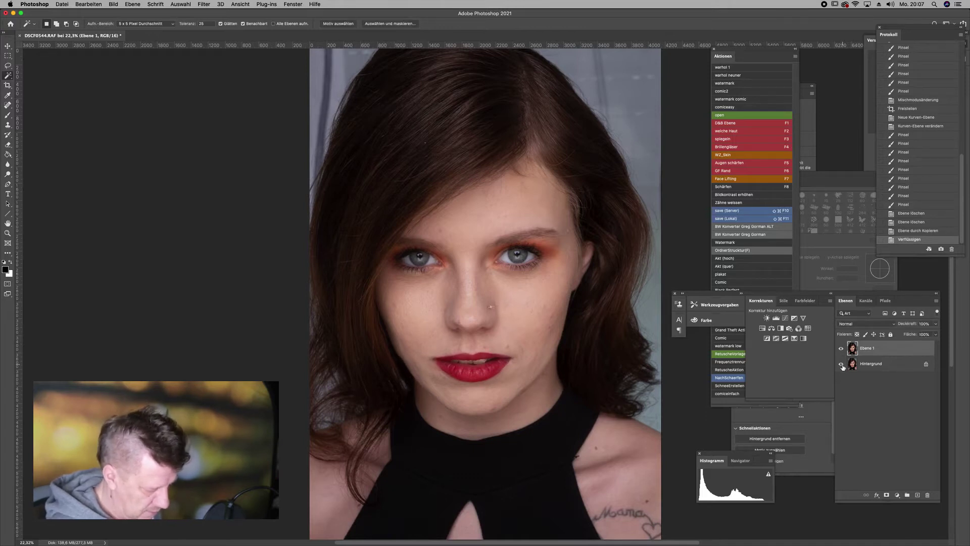
pyautogui.moveTo(505, 357)
pyautogui.mouseDown()
pyautogui.moveTo(558, 346)
pyautogui.moveTo(521, 365)
pyautogui.mouseUp()
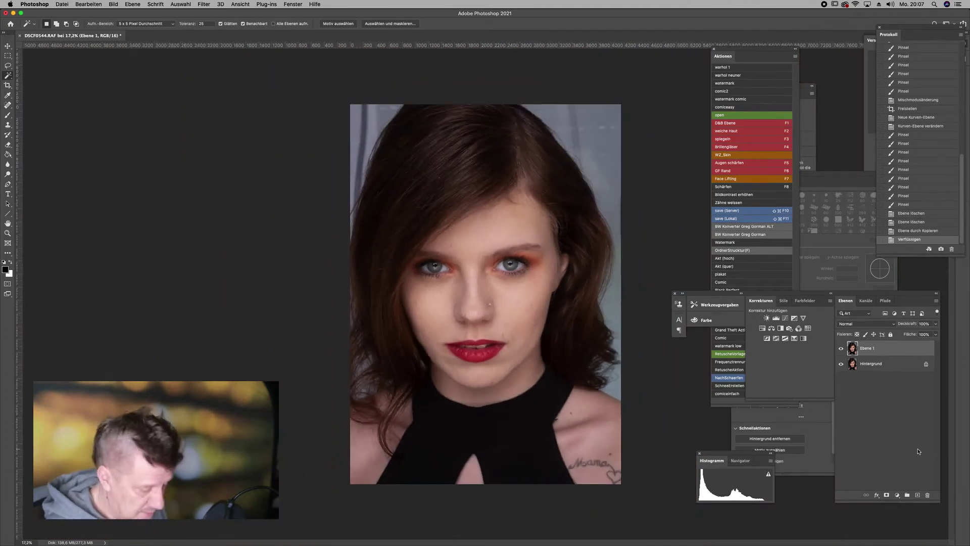
pyautogui.click(797, 111)
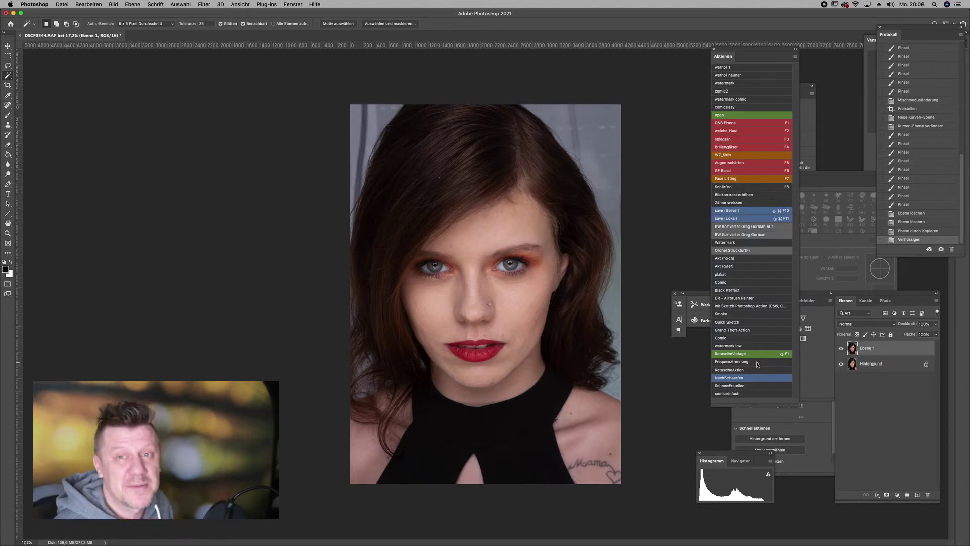
# Run the frequency separation action with a 26-pixel Staub und Kratzer radius and select the Struktur layer.
pyautogui.click(757, 363)
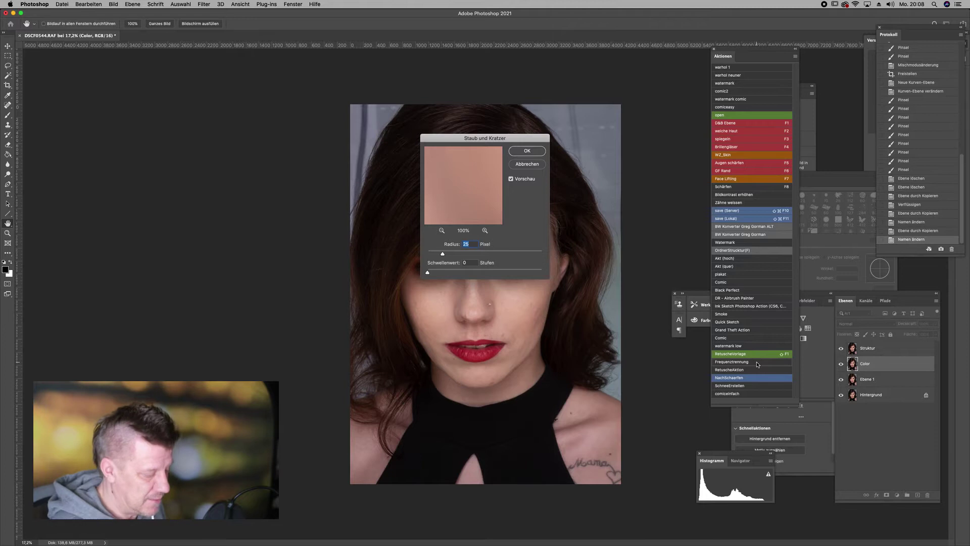
pyautogui.click(527, 151)
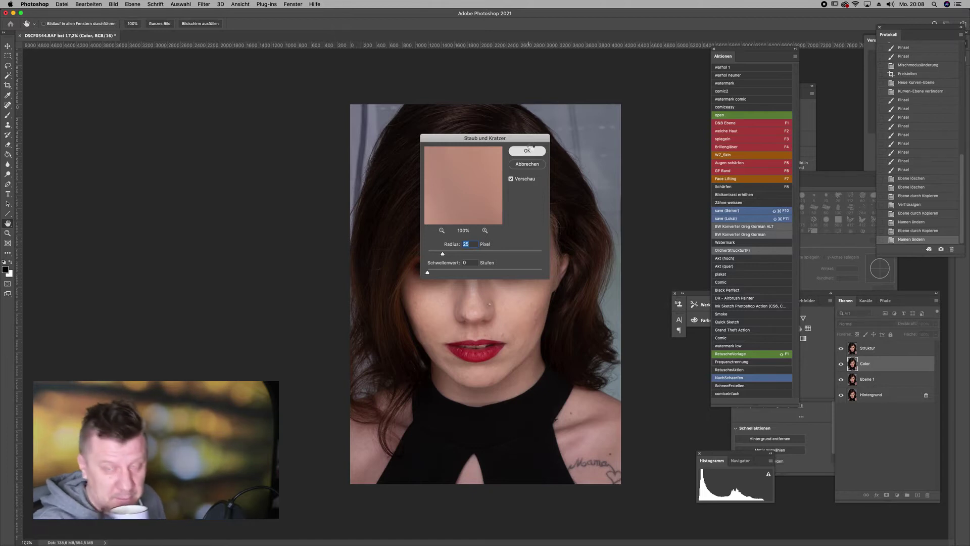
pyautogui.click(531, 147)
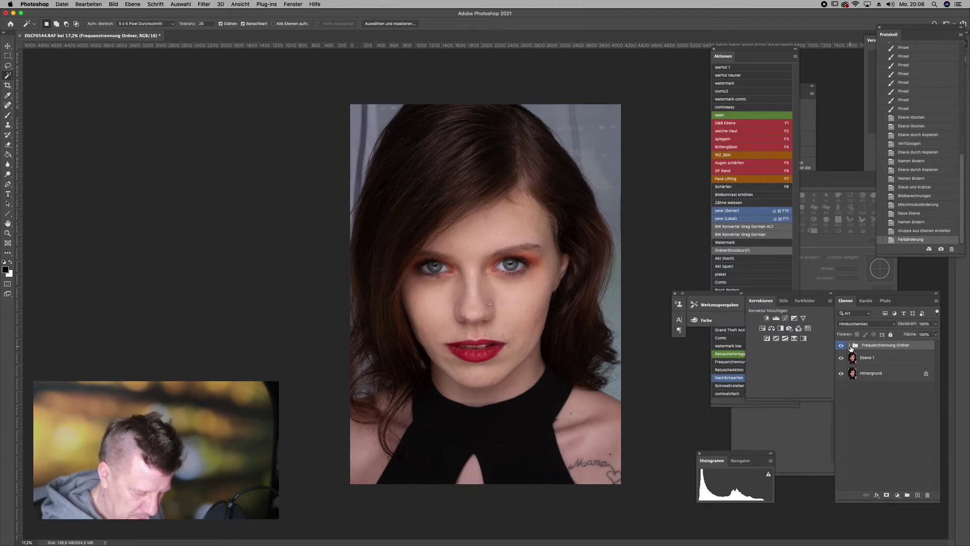
pyautogui.click(850, 346)
pyautogui.click(863, 378)
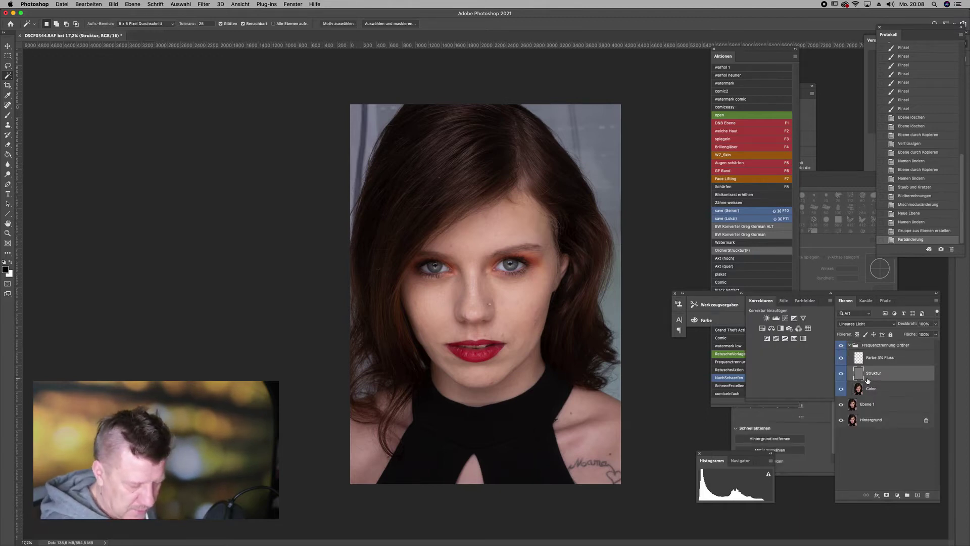
# Clone-stamp blemishes on the right cheek and around the mouth with a 45-pixel brush.
pyautogui.moveTo(518, 329)
pyautogui.mouseDown()
pyautogui.moveTo(549, 319)
pyautogui.moveTo(571, 360)
pyautogui.mouseUp()
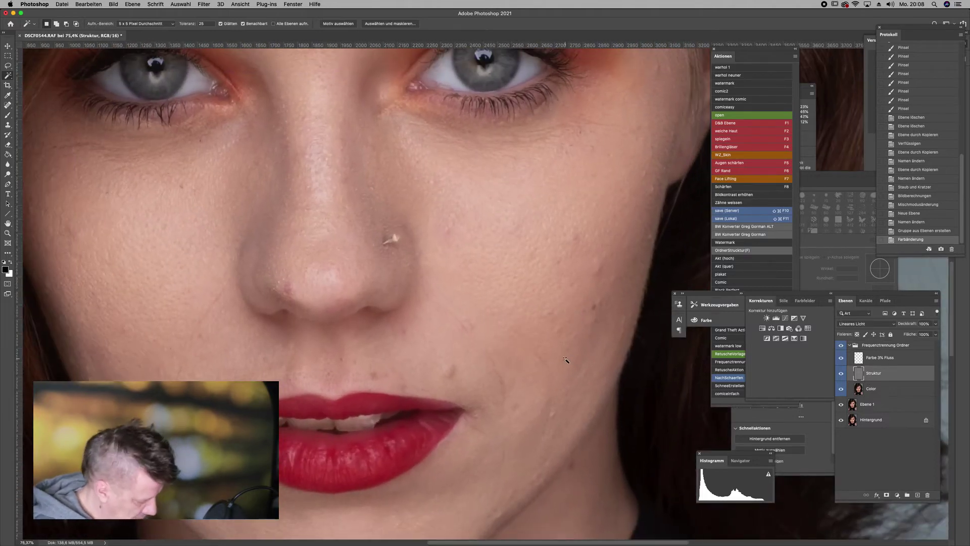
pyautogui.press('s')
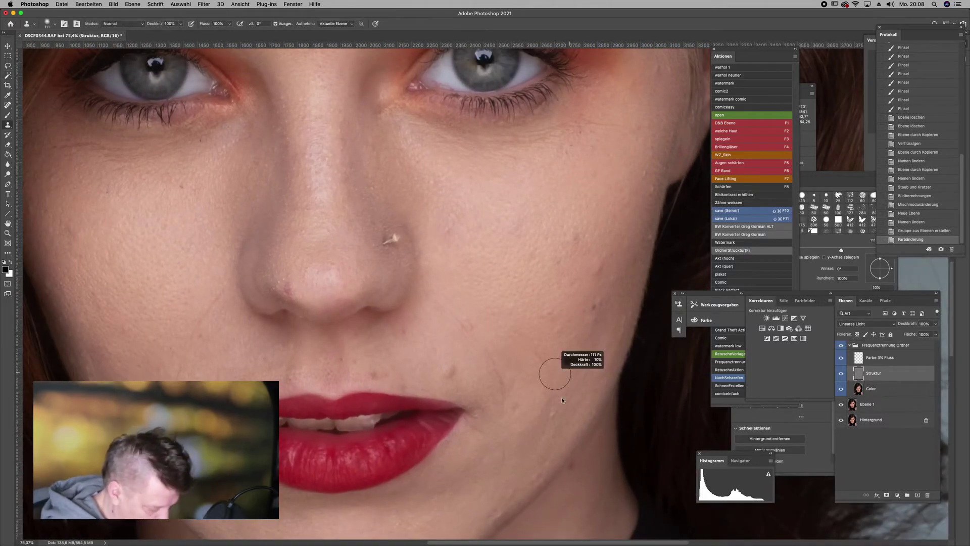
pyautogui.moveTo(561, 401); pyautogui.dragTo(562, 399)
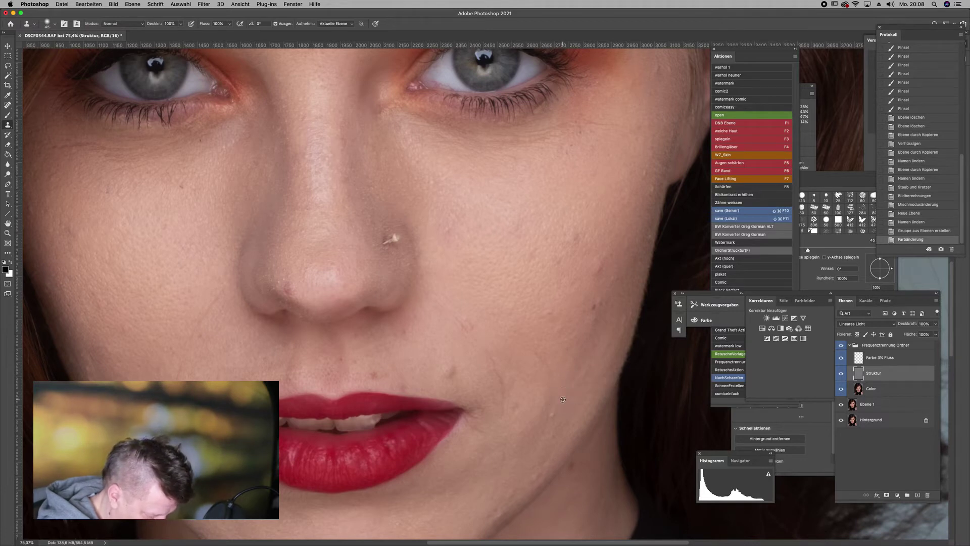
pyautogui.click(553, 412)
pyautogui.click(537, 354)
pyautogui.click(548, 369)
pyautogui.click(559, 402)
pyautogui.click(543, 429)
pyautogui.click(515, 408)
pyautogui.click(494, 330)
pyautogui.keyDown('alt'); pyautogui.click(485, 298); pyautogui.keyUp('alt')
pyautogui.click(470, 321)
pyautogui.click(449, 310)
pyautogui.click(460, 320)
pyautogui.click(486, 317)
pyautogui.click(496, 360)
pyautogui.click(504, 386)
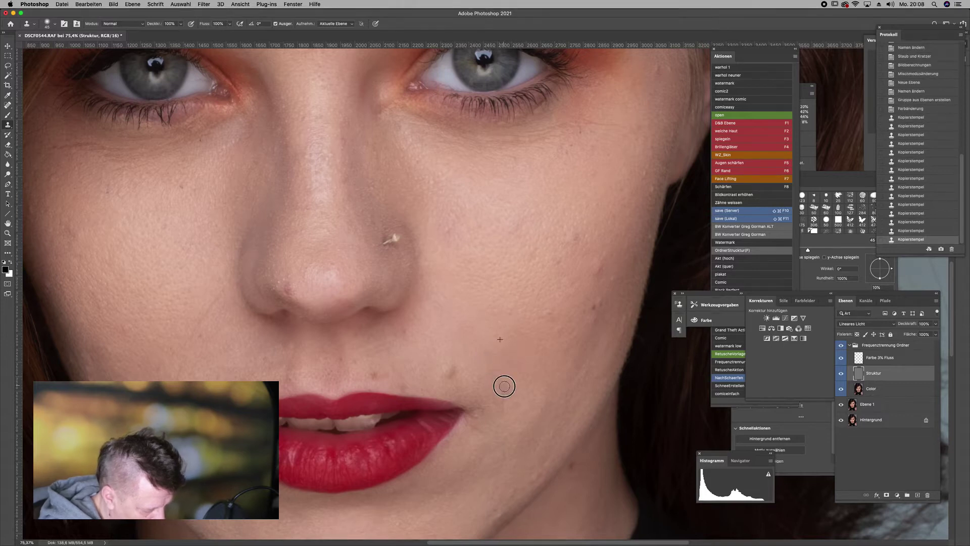
pyautogui.click(449, 371)
pyautogui.click(444, 368)
pyautogui.click(449, 369)
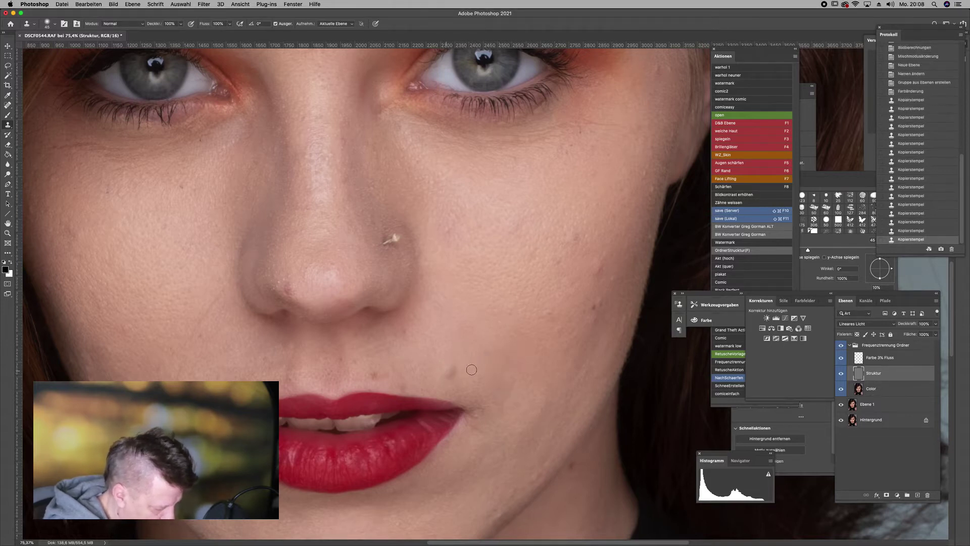
pyautogui.click(445, 367)
pyautogui.click(405, 385)
pyautogui.click(383, 373)
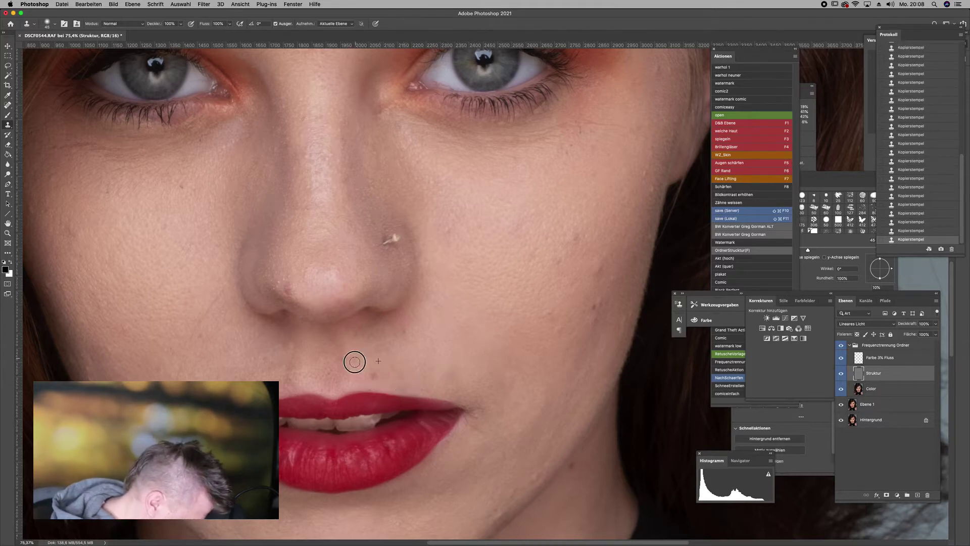
# With an 83-pixel clone brush, clean spots across the cheek, beside the nose and near the lip corner.
pyautogui.keyDown('alt'); pyautogui.click(363, 332); pyautogui.keyUp('alt')
pyautogui.moveTo(384, 219); pyautogui.dragTo(384, 215)
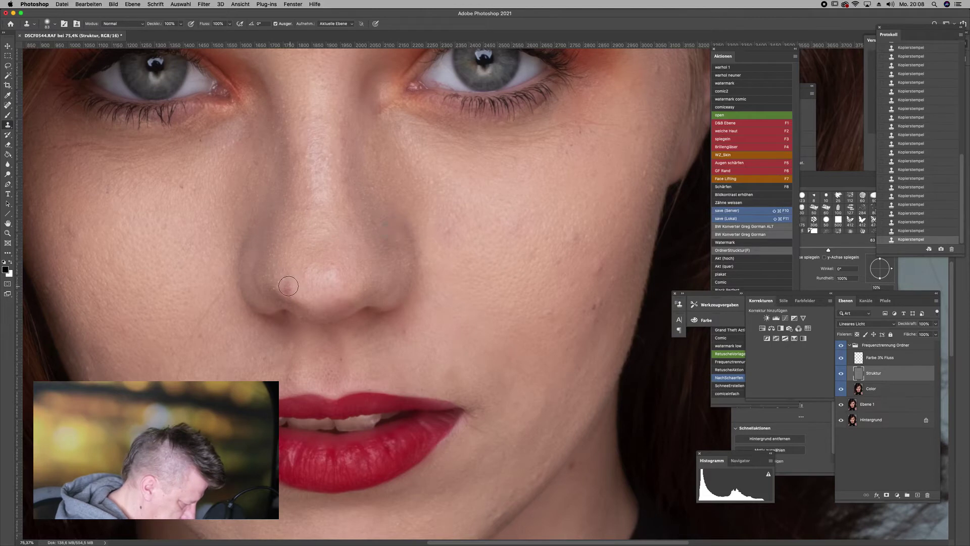
pyautogui.keyDown('alt'); pyautogui.click(201, 176); pyautogui.keyUp('alt')
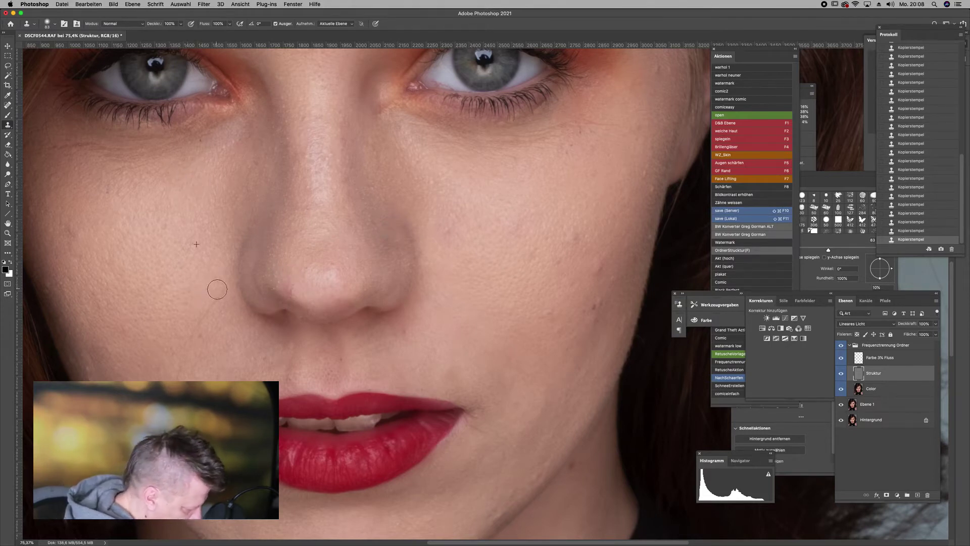
pyautogui.moveTo(217, 289); pyautogui.dragTo(173, 373)
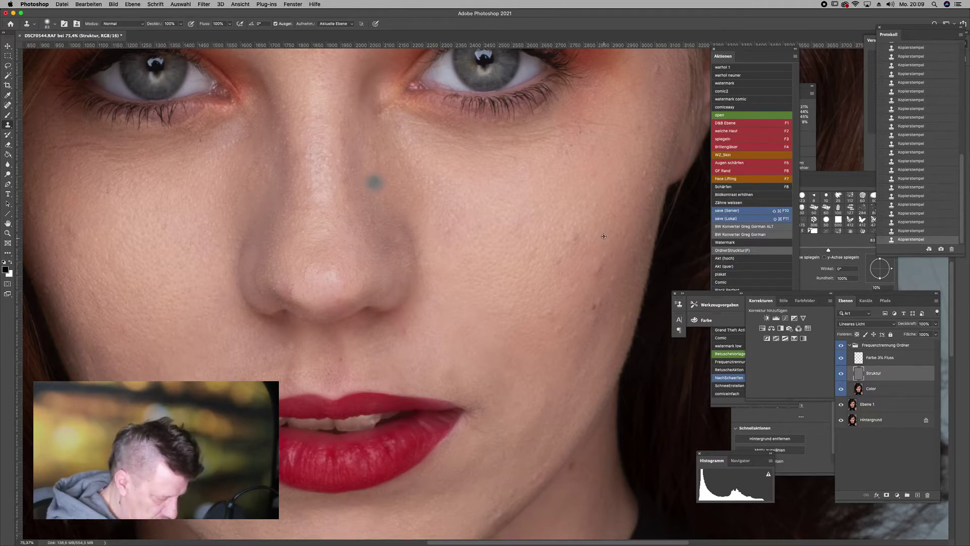
pyautogui.keyDown('alt'); pyautogui.click(603, 216); pyautogui.keyUp('alt')
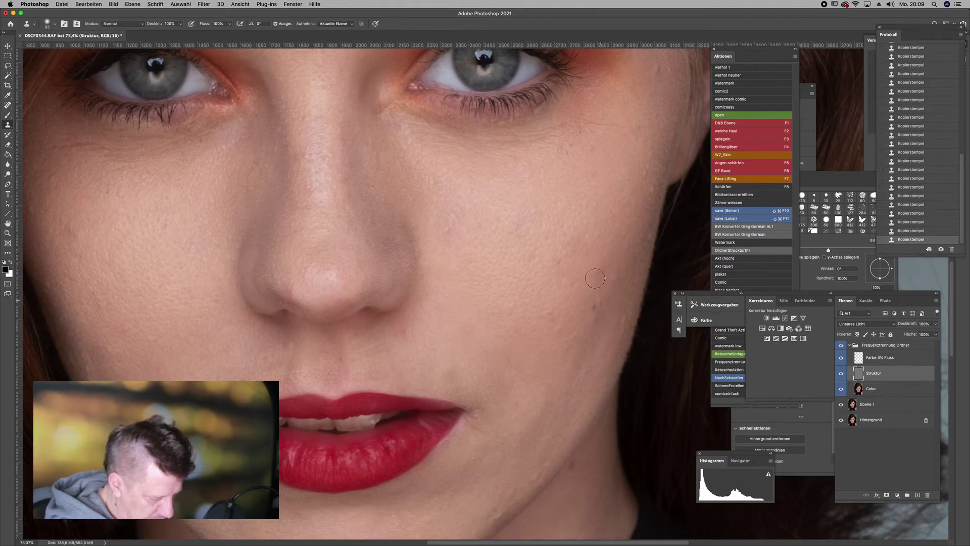
pyautogui.moveTo(450, 228); pyautogui.dragTo(451, 231)
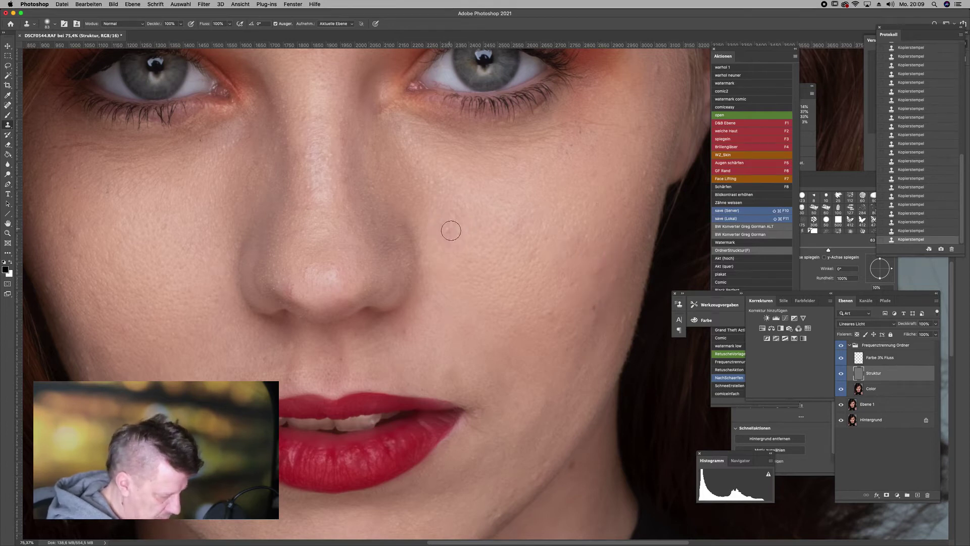
pyautogui.moveTo(407, 331); pyautogui.dragTo(412, 335)
pyautogui.moveTo(278, 344); pyautogui.dragTo(286, 344)
pyautogui.moveTo(374, 408); pyautogui.dragTo(382, 404)
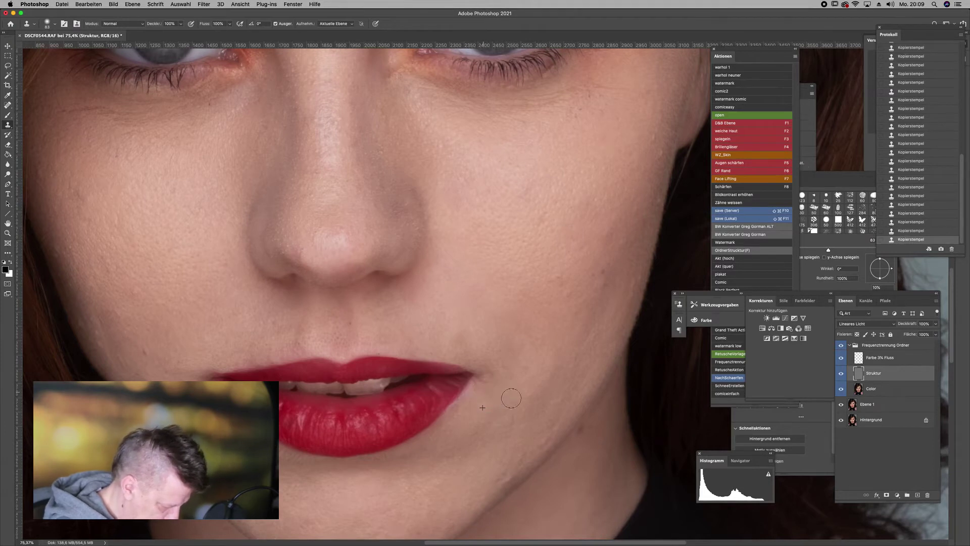
pyautogui.keyDown('alt'); pyautogui.click(522, 408); pyautogui.keyUp('alt')
pyautogui.moveTo(549, 432); pyautogui.dragTo(542, 441)
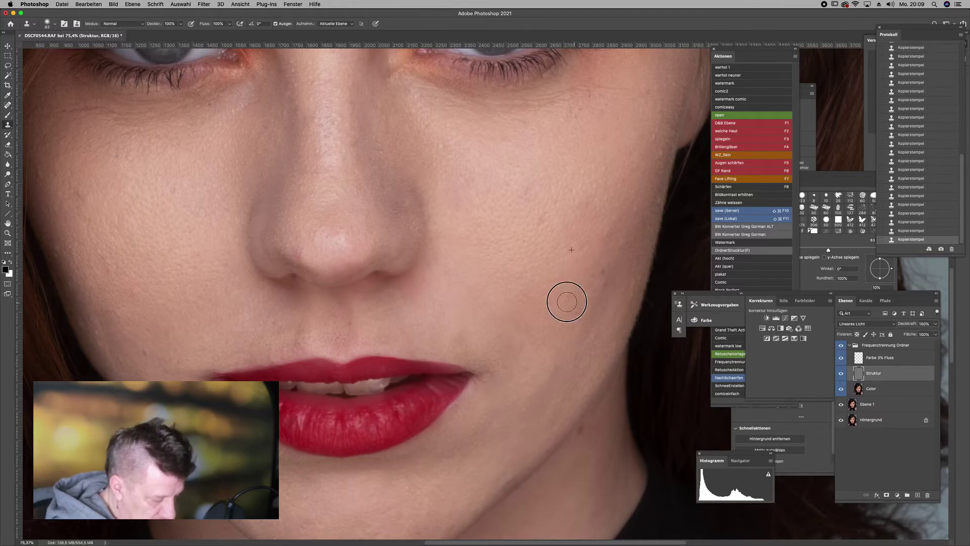
# Sample clean skin and clone away blemishes on the forehead.
pyautogui.moveTo(628, 188); pyautogui.dragTo(585, 413)
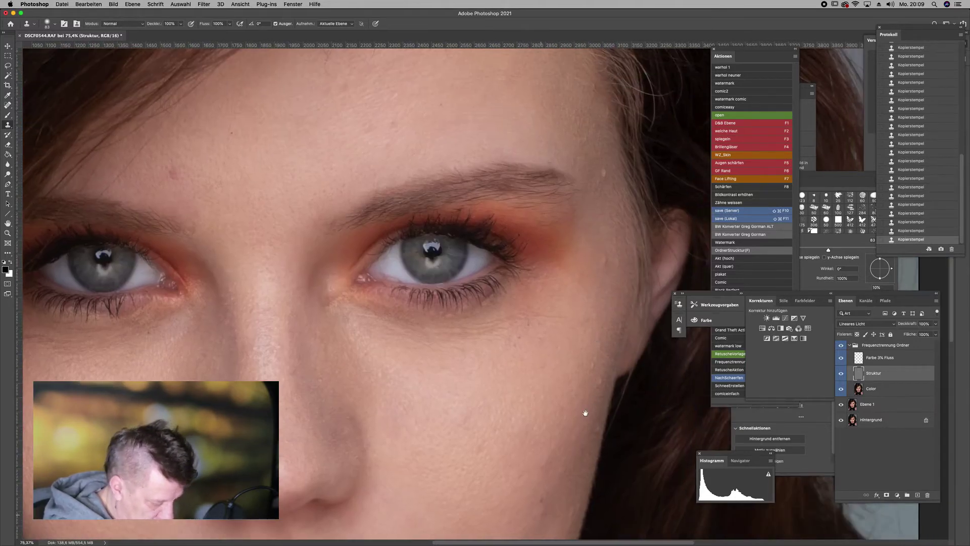
pyautogui.moveTo(570, 367); pyautogui.dragTo(567, 342)
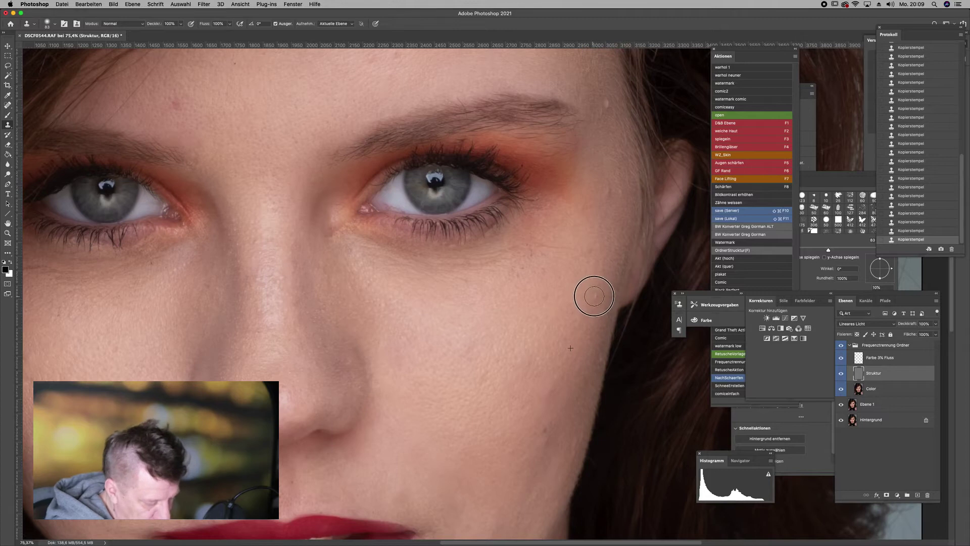
pyautogui.click(600, 316)
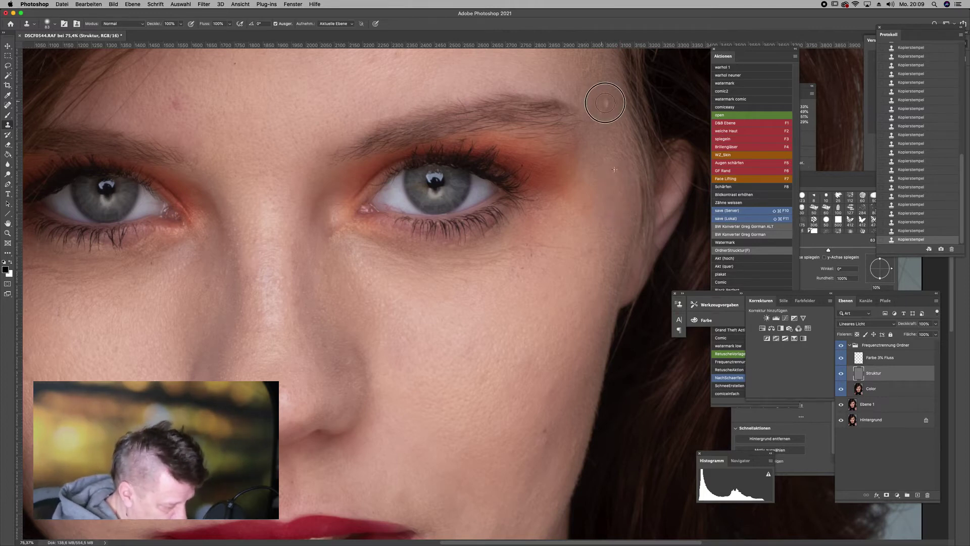
pyautogui.moveTo(567, 237); pyautogui.dragTo(617, 342)
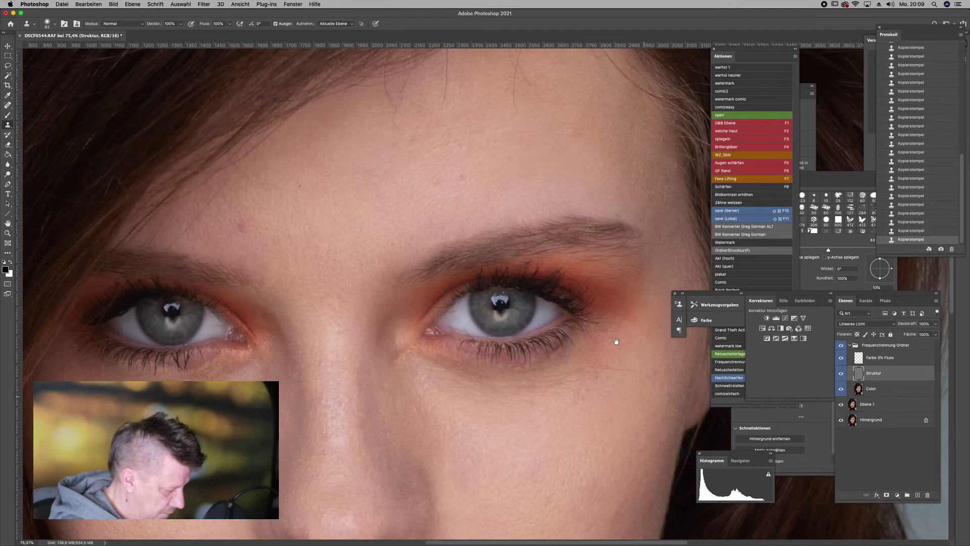
pyautogui.keyDown('alt'); pyautogui.click(252, 209); pyautogui.keyUp('alt')
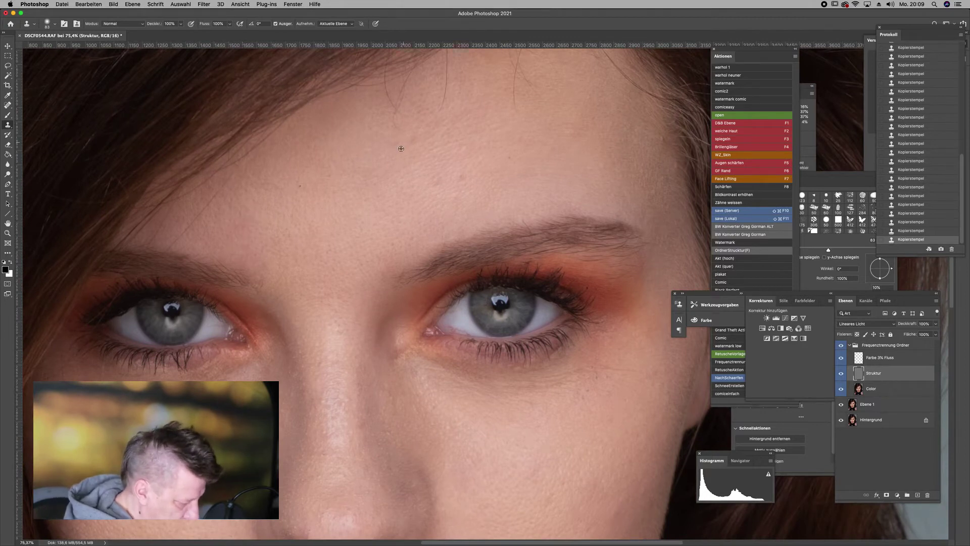
pyautogui.keyDown('alt'); pyautogui.click(436, 125); pyautogui.keyUp('alt')
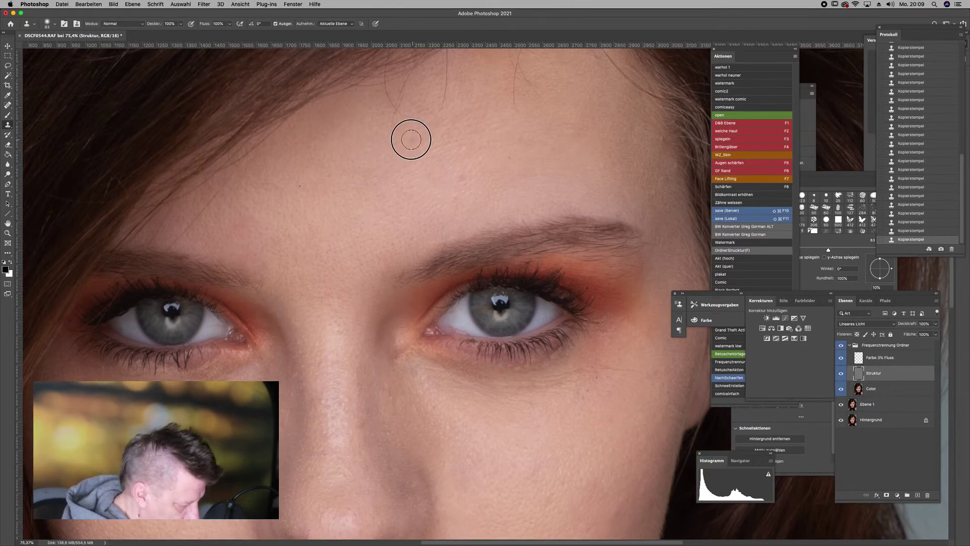
pyautogui.keyDown('alt'); pyautogui.click(461, 127); pyautogui.keyUp('alt')
pyautogui.moveTo(464, 176); pyautogui.dragTo(498, 159)
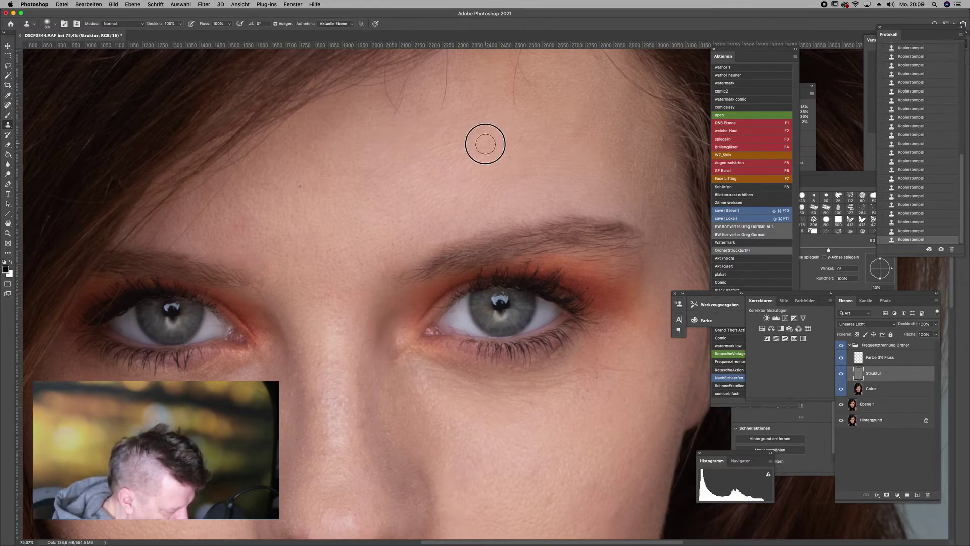
# Smooth the nose bridge and clean the left cheek with a larger clone brush.
pyautogui.moveTo(509, 382); pyautogui.dragTo(597, 189)
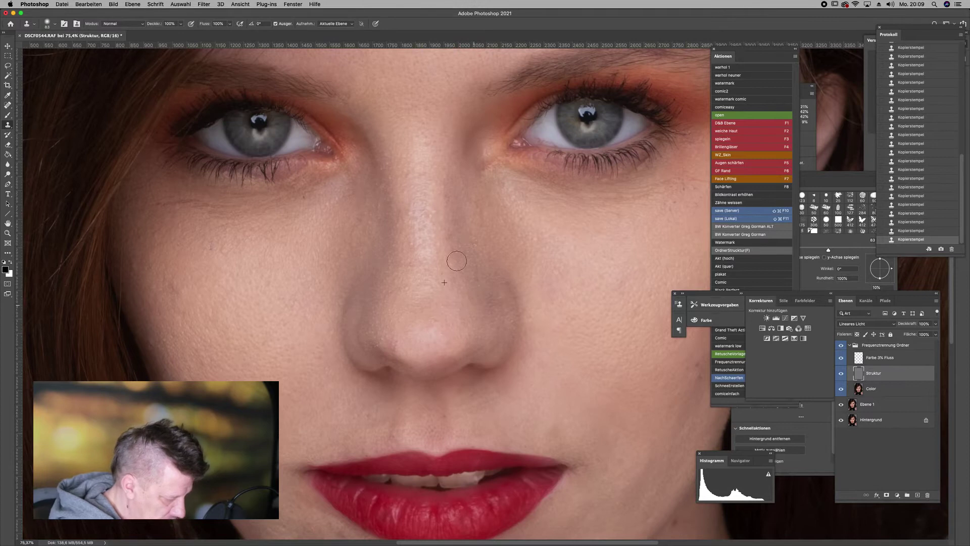
pyautogui.moveTo(434, 239); pyautogui.dragTo(441, 218)
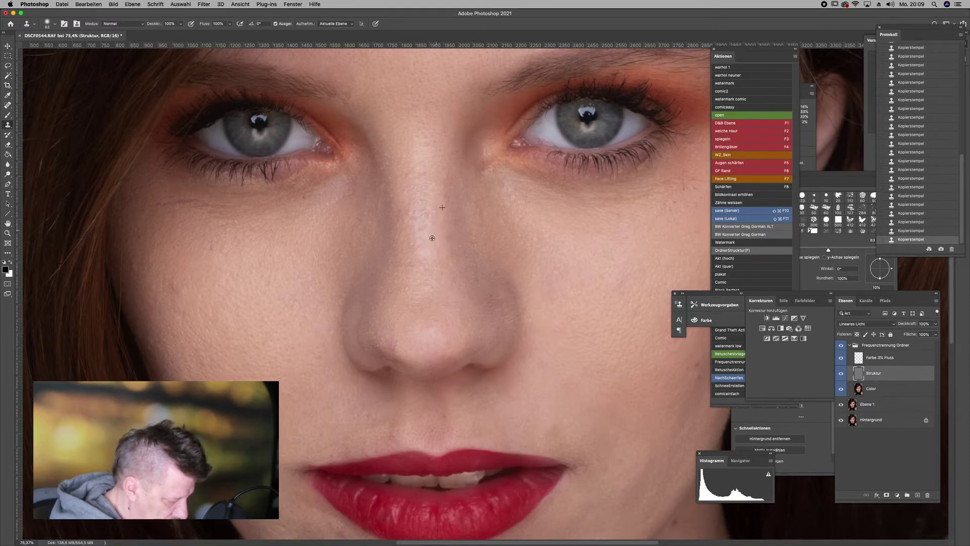
pyautogui.press(']')
pyautogui.press(']')
pyautogui.press(']')
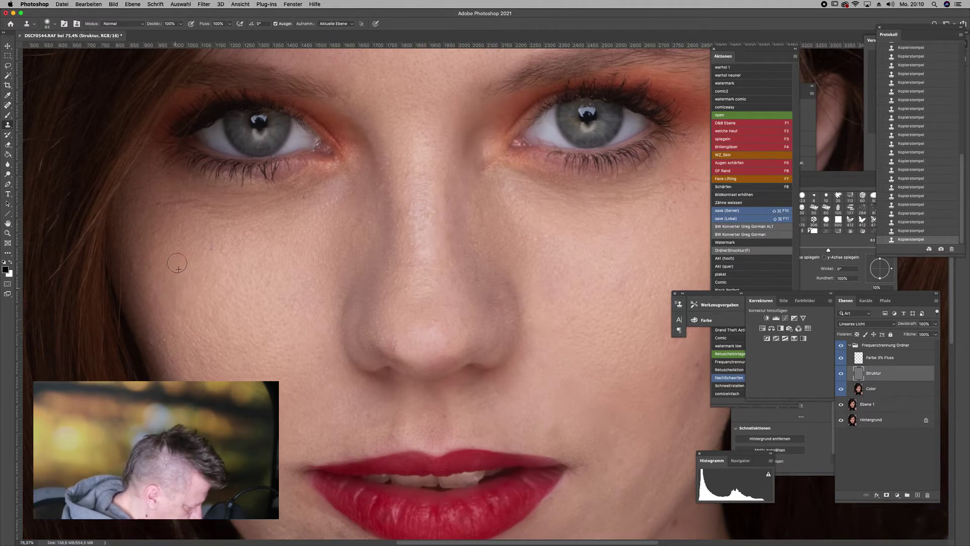
pyautogui.moveTo(135, 262); pyautogui.dragTo(136, 264)
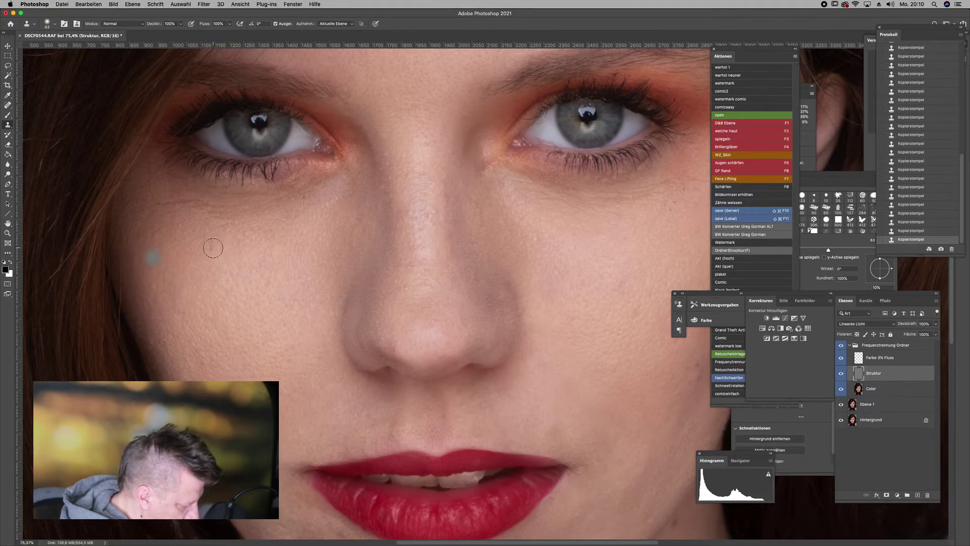
pyautogui.moveTo(225, 247); pyautogui.dragTo(235, 247)
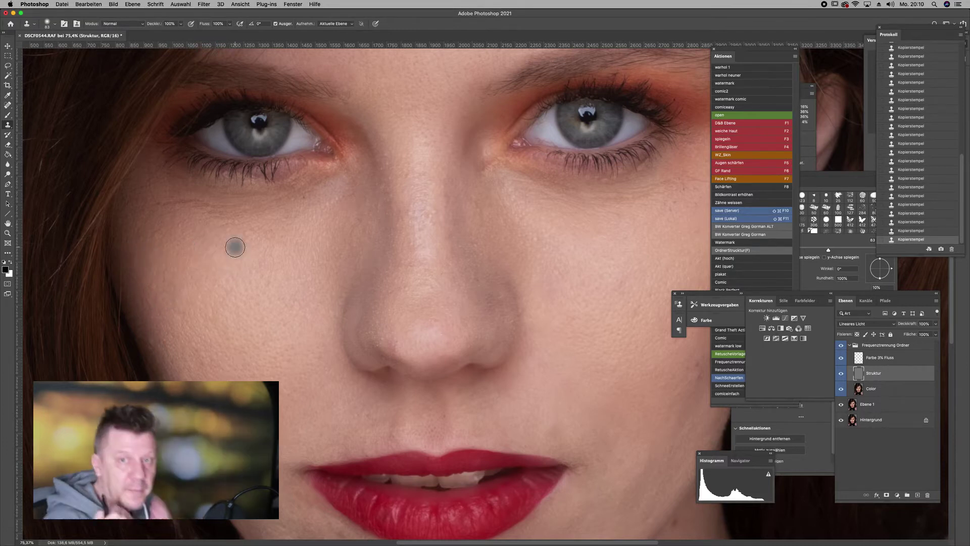
# Sample skin near the chin and clone over the chin blemish.
pyautogui.moveTo(330, 353); pyautogui.dragTo(353, 260)
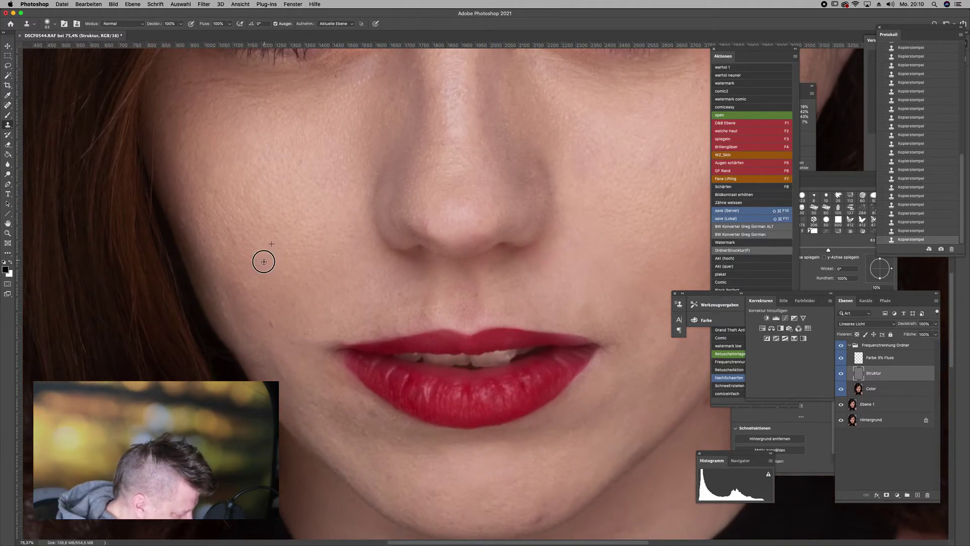
pyautogui.keyDown('alt'); pyautogui.click(279, 299); pyautogui.keyUp('alt')
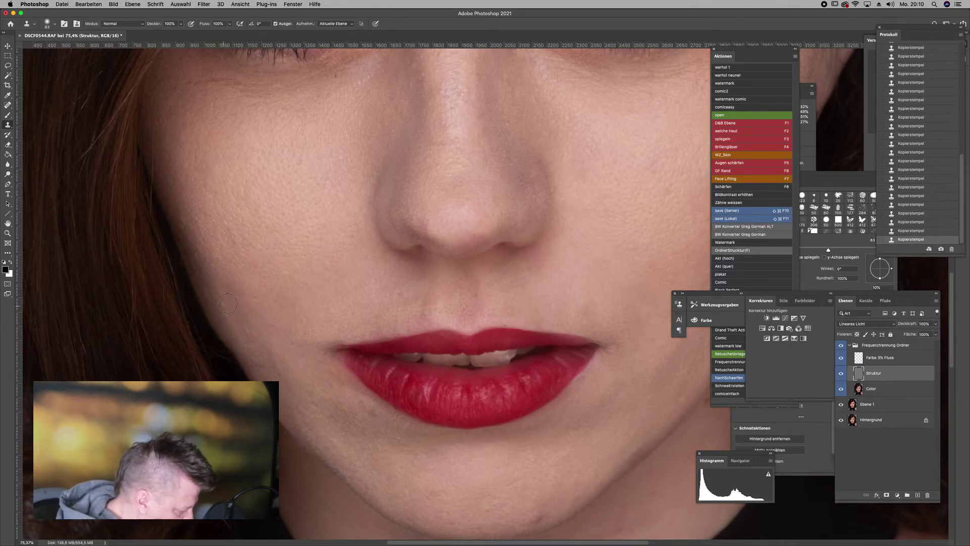
pyautogui.moveTo(385, 428); pyautogui.dragTo(322, 357)
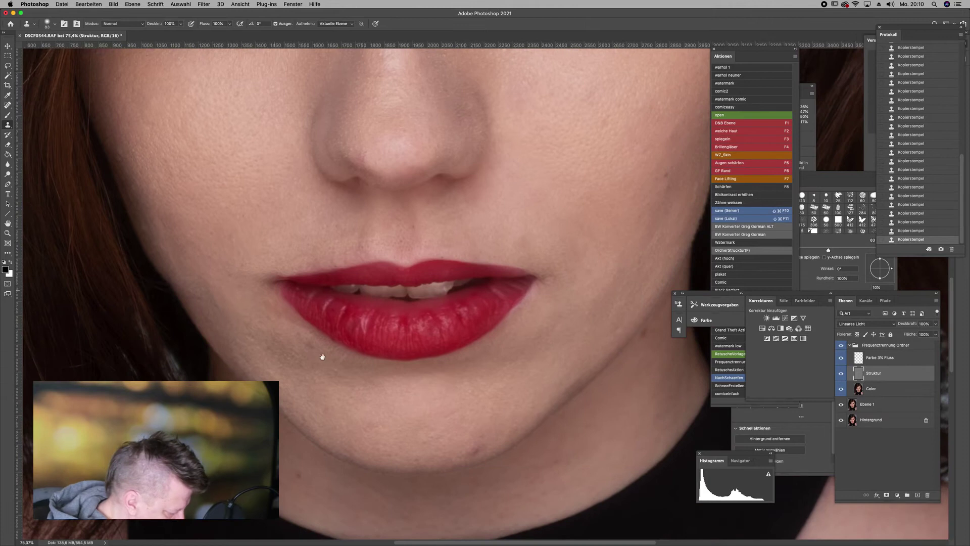
pyautogui.keyDown('alt'); pyautogui.click(279, 325); pyautogui.keyUp('alt')
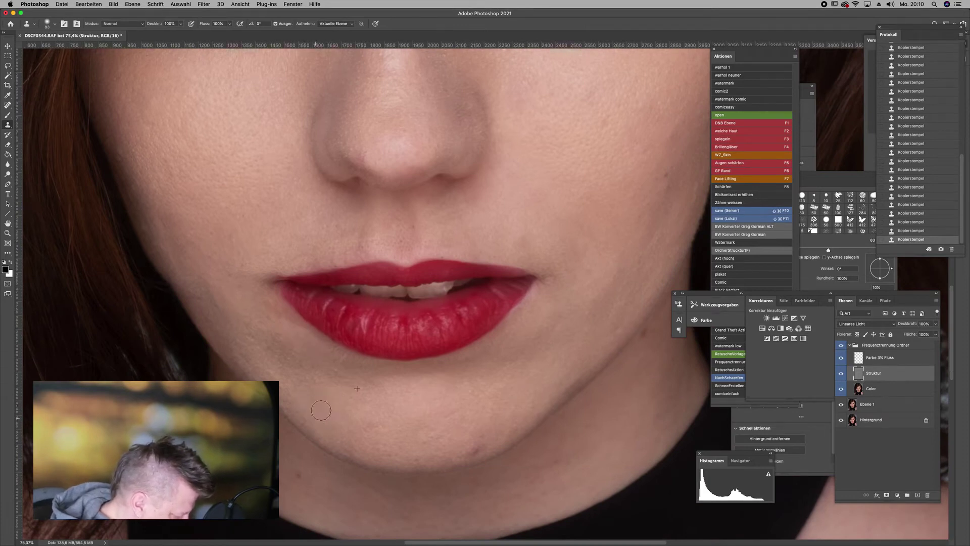
pyautogui.moveTo(310, 415); pyautogui.dragTo(318, 399)
pyautogui.keyDown('alt'); pyautogui.click(483, 429); pyautogui.keyUp('alt')
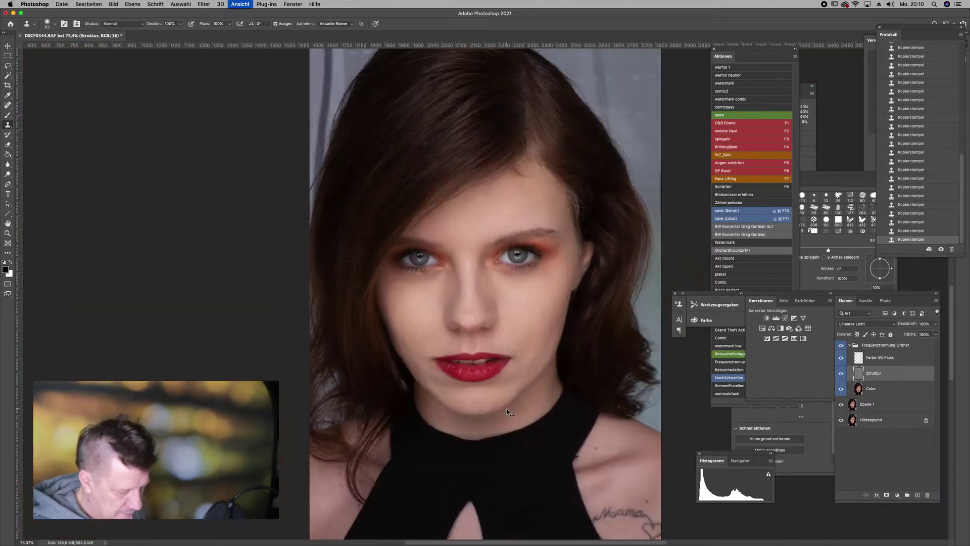
# Fit the portrait and toggle the Struktur layer to check the cleanup.
pyautogui.hotkey('ctrl', '0')
pyautogui.click(841, 373)
pyautogui.click(842, 373)
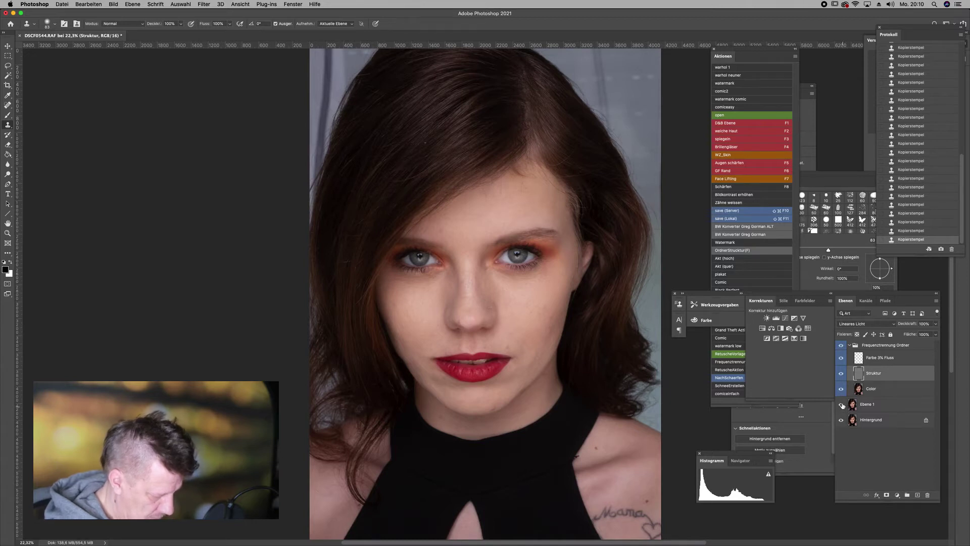
# Clone-stamp the skin around the eye with a 40 px brush, then fit the portrait.
pyautogui.scroll(5, 535, 237)
pyautogui.scroll(-2, 535, 238)
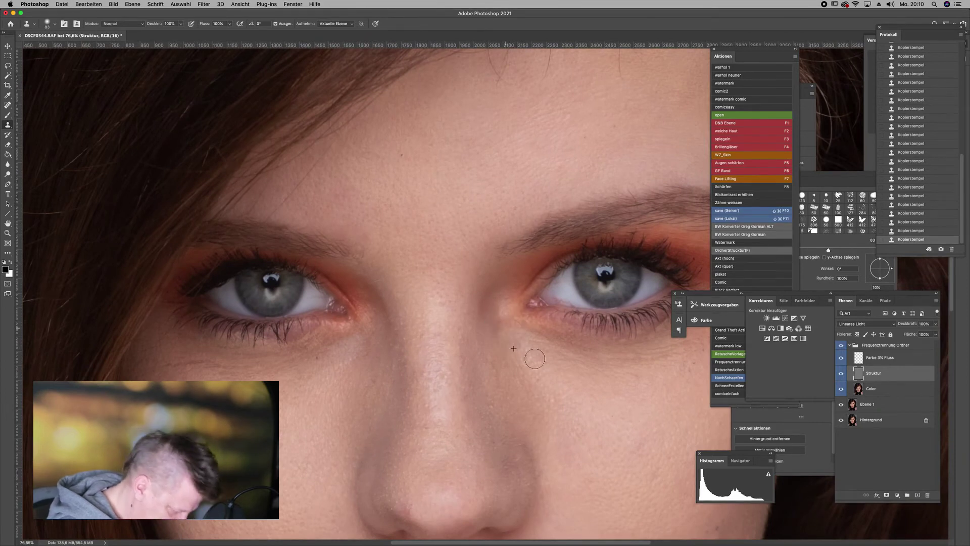
pyautogui.scroll(5, 615, 295)
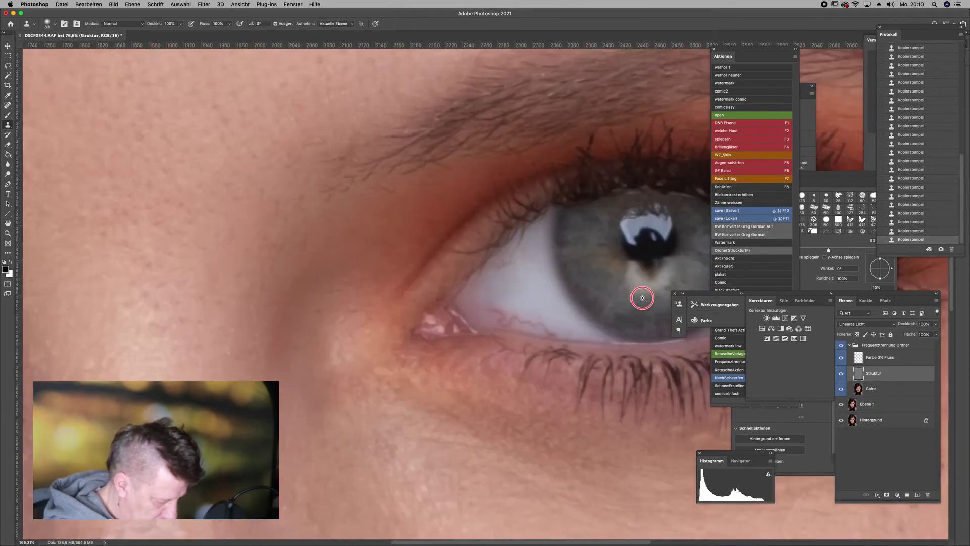
pyautogui.moveTo(520, 284)
pyautogui.mouseDown()
pyautogui.moveTo(497, 303)
pyautogui.moveTo(504, 300)
pyautogui.mouseUp()
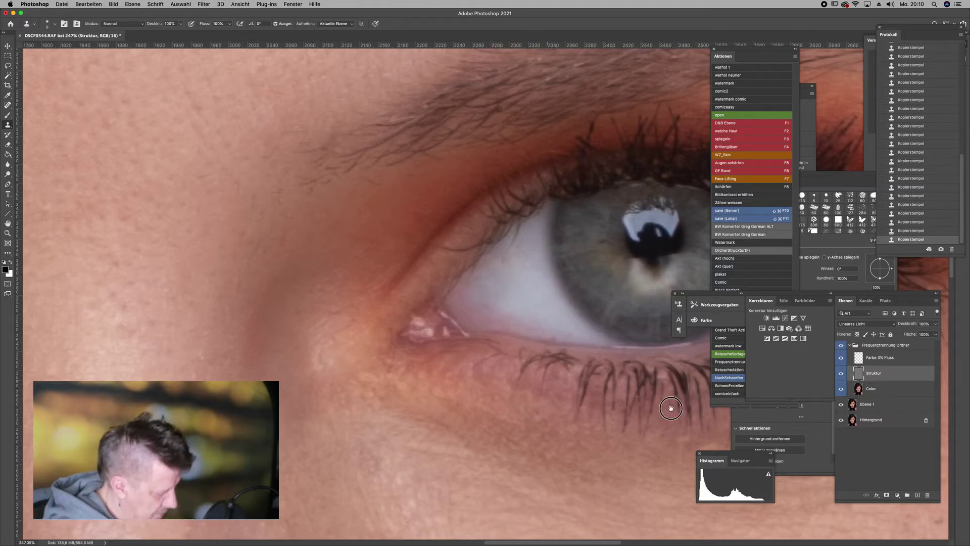
pyautogui.moveTo(554, 302); pyautogui.dragTo(715, 431)
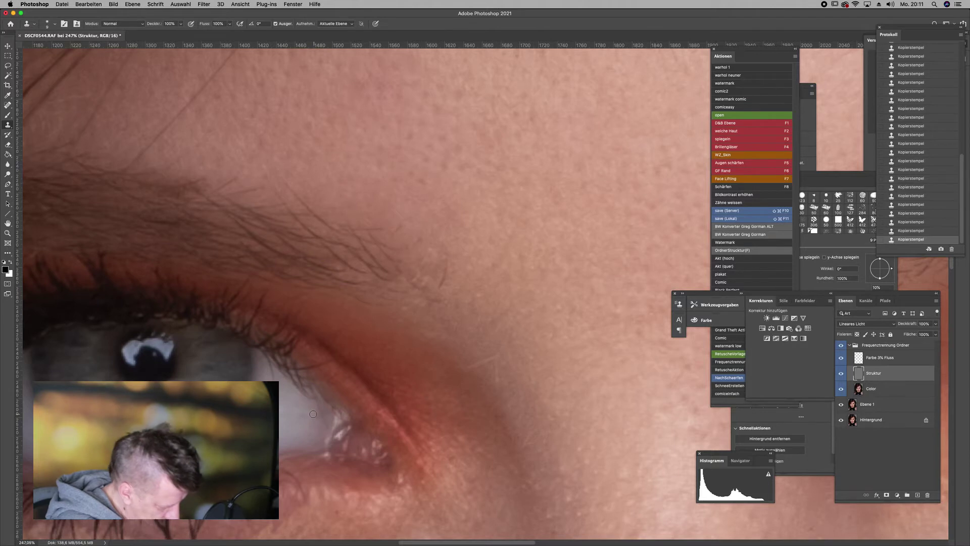
pyautogui.press('super+0')
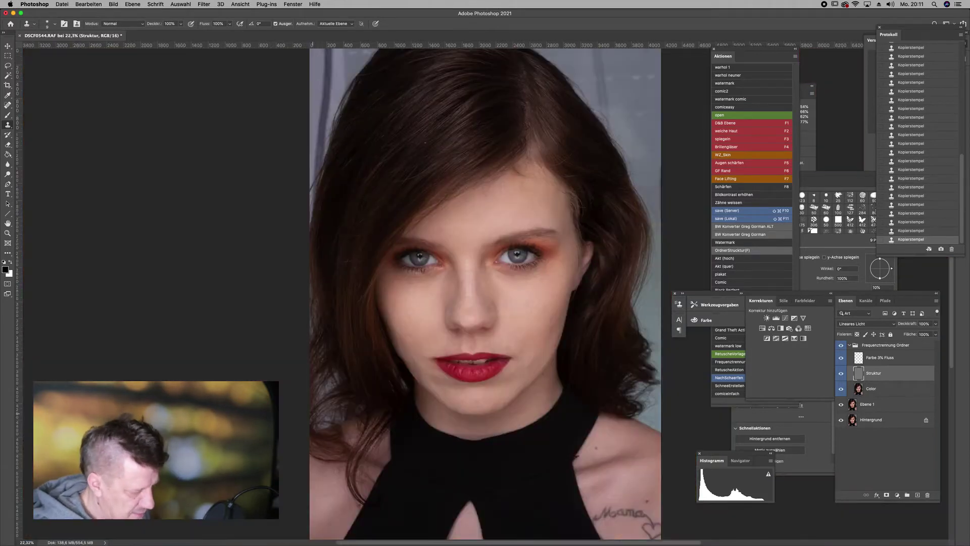
# Retouch the skin between the brows, then show only the blurred Color layer.
pyautogui.moveTo(456, 258); pyautogui.dragTo(400, 263)
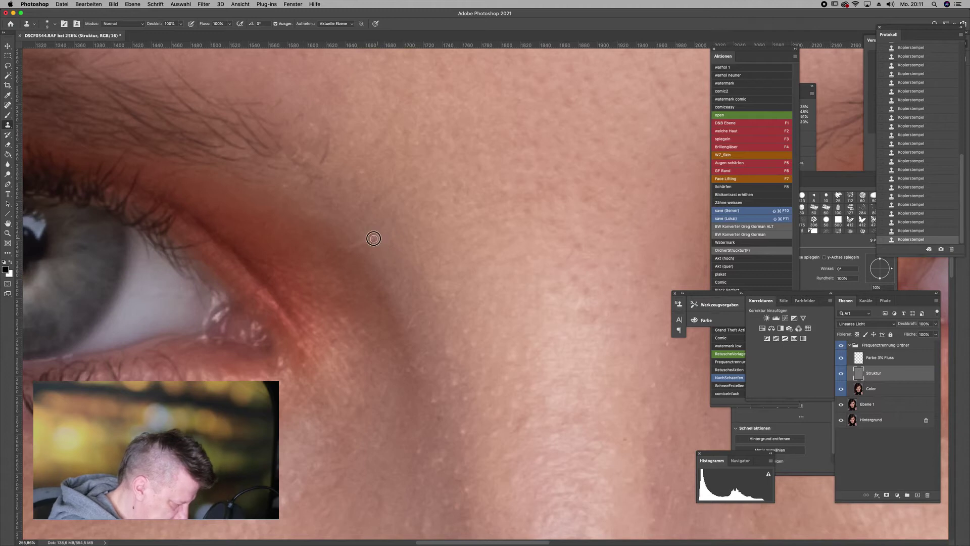
pyautogui.moveTo(482, 310); pyautogui.dragTo(405, 309)
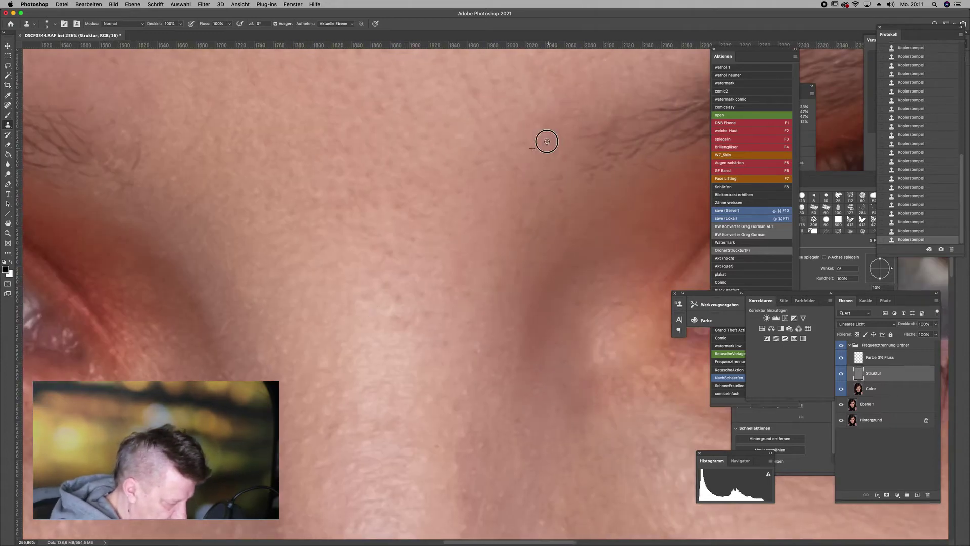
pyautogui.moveTo(580, 223); pyautogui.dragTo(564, 232)
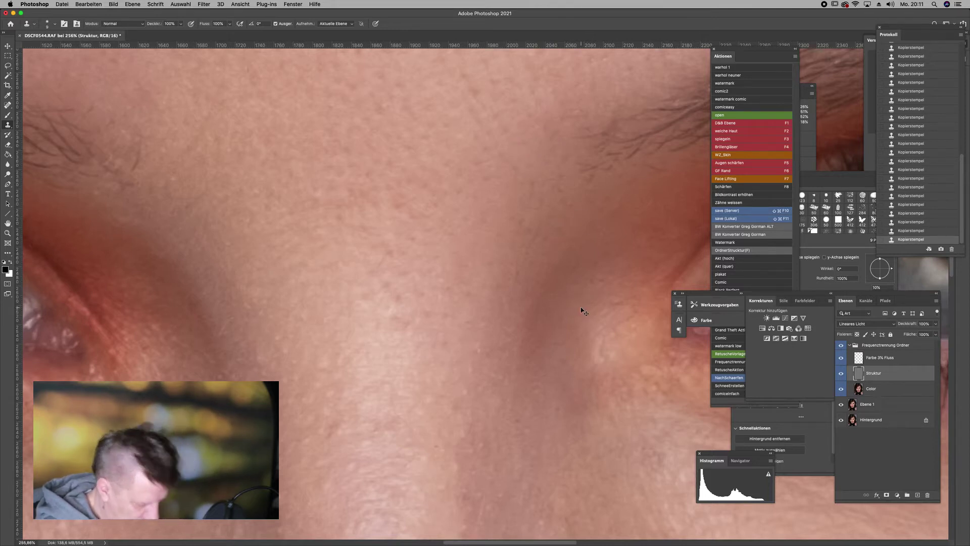
pyautogui.hotkey('ctrl', '0')
pyautogui.moveTo(535, 344)
pyautogui.mouseDown()
pyautogui.moveTo(542, 355)
pyautogui.moveTo(533, 356)
pyautogui.mouseUp()
pyautogui.keyDown('alt'); pyautogui.click(841, 389); pyautogui.keyUp('alt')
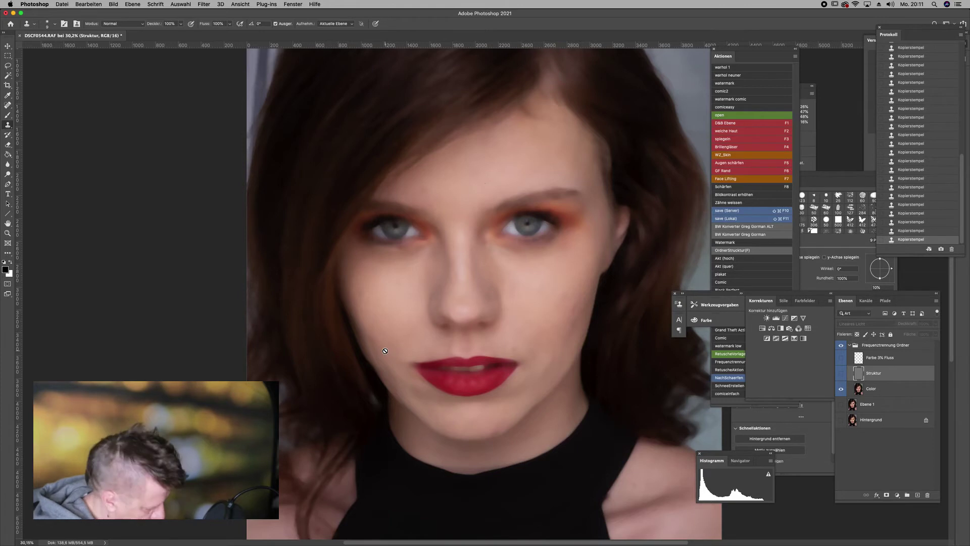
# Switch to the Mixer Brush with 15% Load, targeting the Color layer.
pyautogui.press('b')
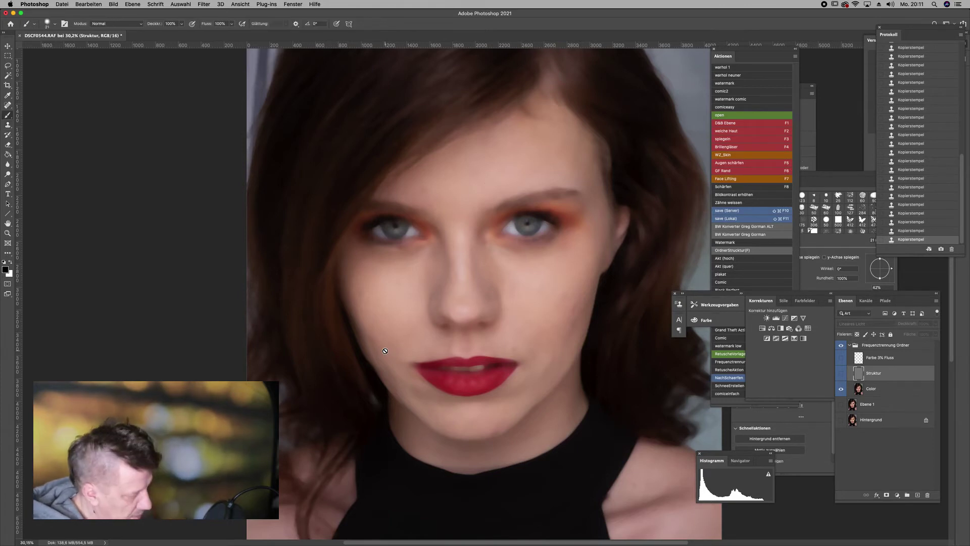
pyautogui.hotkey('shift', 'b')
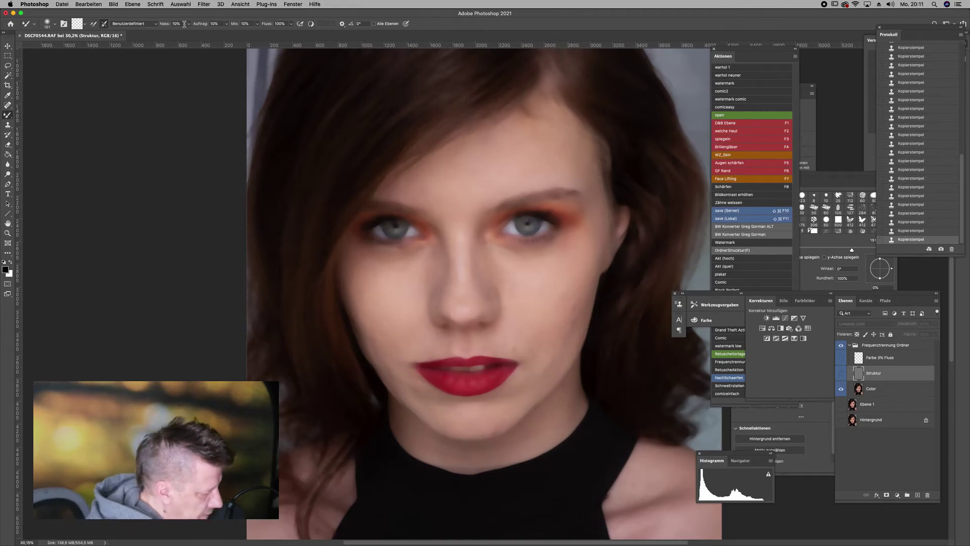
pyautogui.click(227, 24)
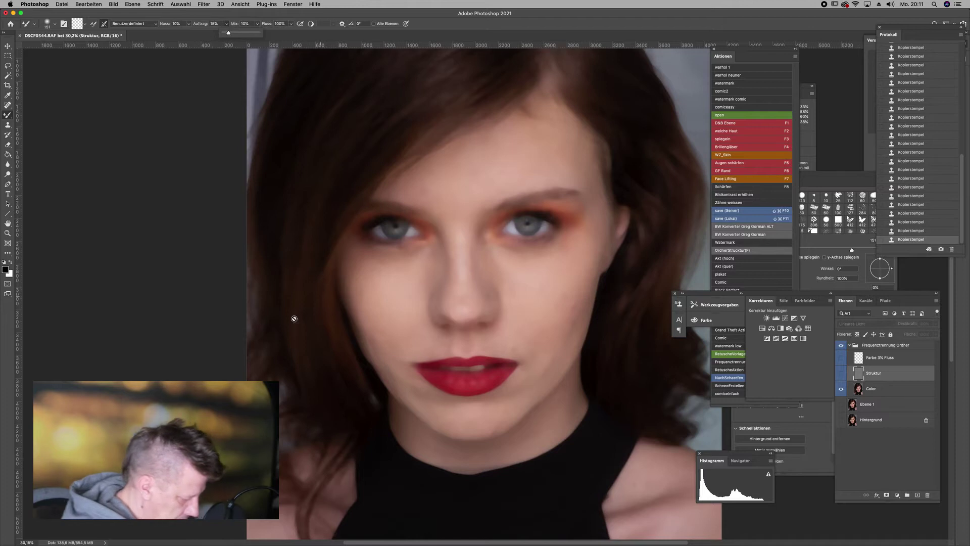
pyautogui.click(412, 390)
pyautogui.click(545, 176)
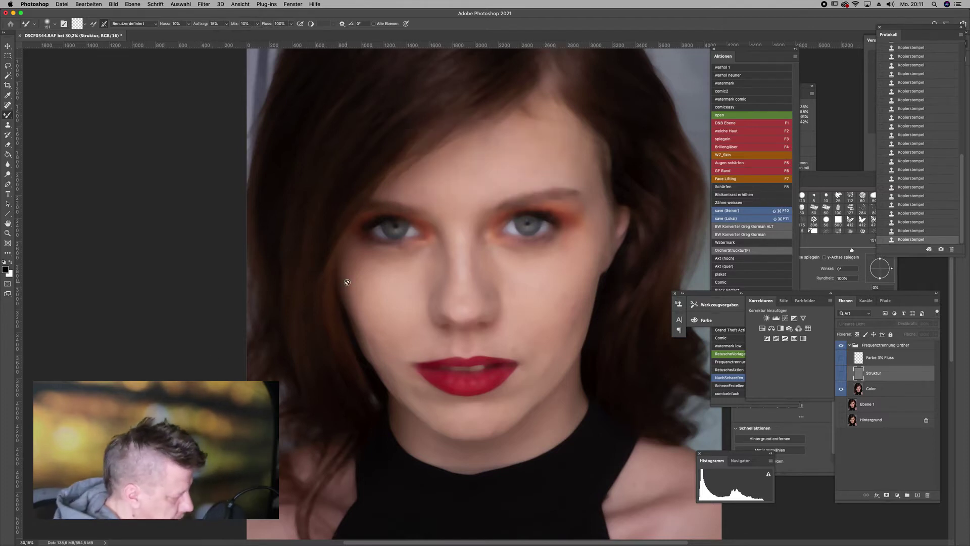
pyautogui.hotkey('alt', '[')
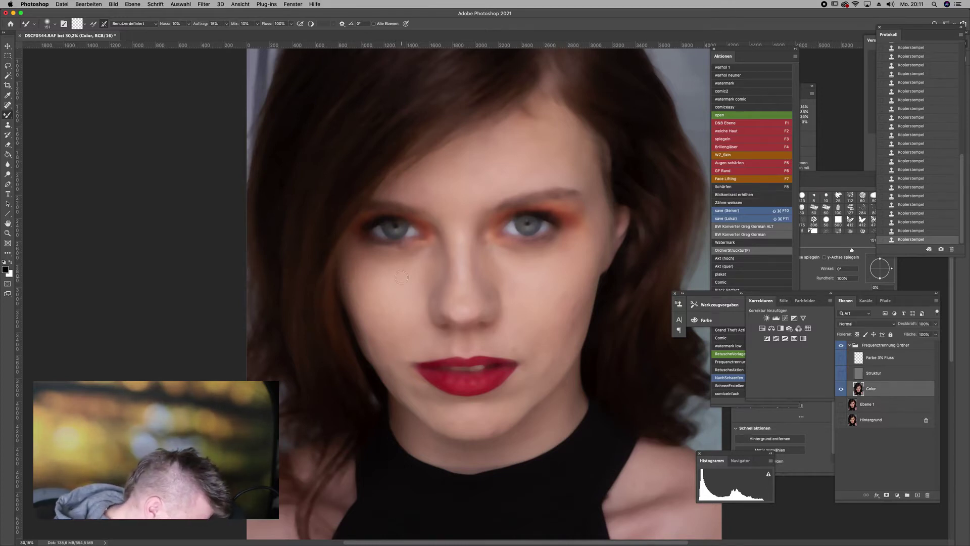
# Blend tones on the cheeks, jaw and forehead with a 219–292 px brush, undoing two bad strokes.
pyautogui.moveTo(379, 347)
pyautogui.mouseDown()
pyautogui.moveTo(369, 316)
pyautogui.moveTo(376, 350)
pyautogui.mouseUp()
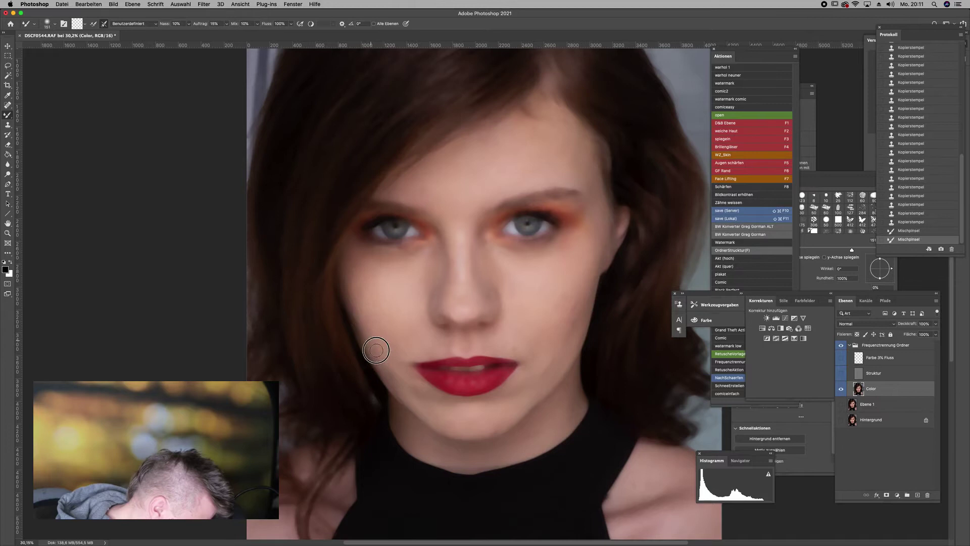
pyautogui.moveTo(362, 310); pyautogui.dragTo(399, 305)
pyautogui.moveTo(362, 279)
pyautogui.mouseDown()
pyautogui.moveTo(386, 372)
pyautogui.moveTo(408, 388)
pyautogui.moveTo(461, 408)
pyautogui.moveTo(511, 404)
pyautogui.moveTo(530, 374)
pyautogui.moveTo(493, 404)
pyautogui.moveTo(457, 414)
pyautogui.mouseUp()
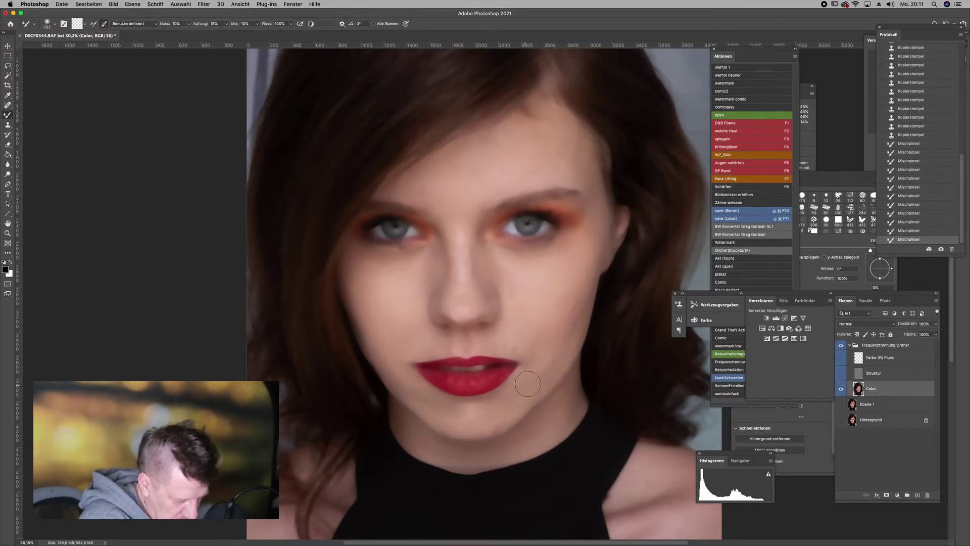
pyautogui.moveTo(563, 332)
pyautogui.mouseDown()
pyautogui.moveTo(546, 349)
pyautogui.moveTo(554, 288)
pyautogui.moveTo(510, 272)
pyautogui.moveTo(552, 257)
pyautogui.moveTo(511, 242)
pyautogui.moveTo(567, 253)
pyautogui.moveTo(576, 243)
pyautogui.mouseUp()
pyautogui.moveTo(402, 259)
pyautogui.mouseDown()
pyautogui.moveTo(361, 261)
pyautogui.moveTo(399, 353)
pyautogui.mouseUp()
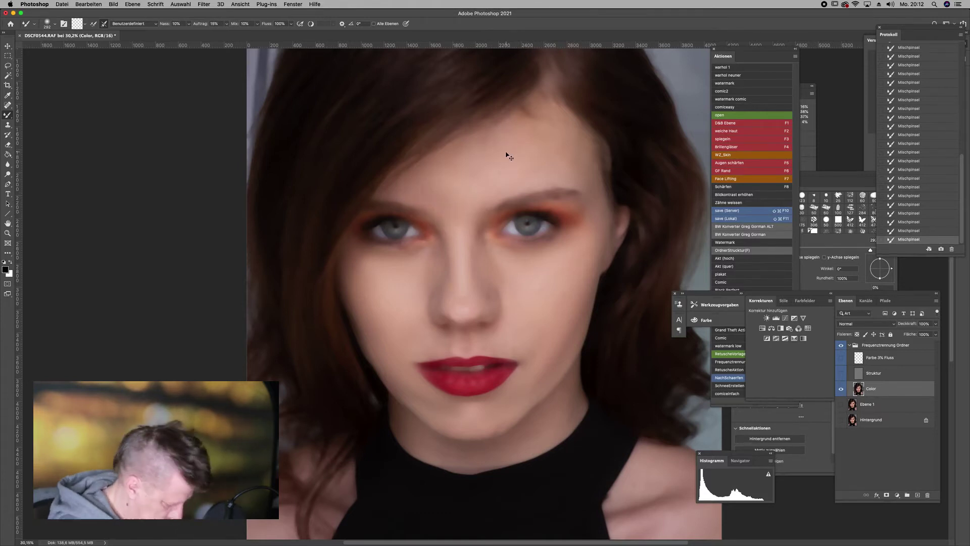
pyautogui.hotkey('ctrl', 'z')
pyautogui.hotkey('ctrl', 'z')
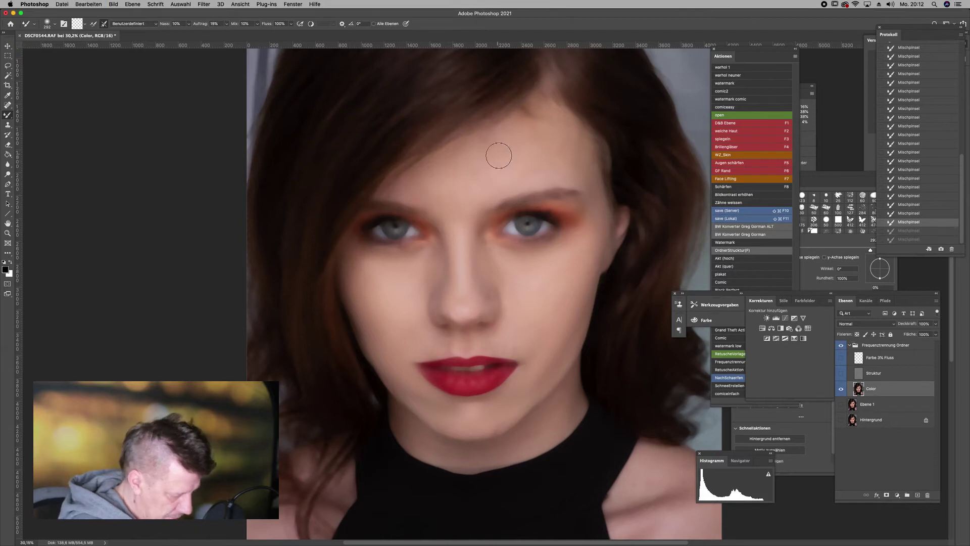
pyautogui.moveTo(463, 173); pyautogui.dragTo(461, 204)
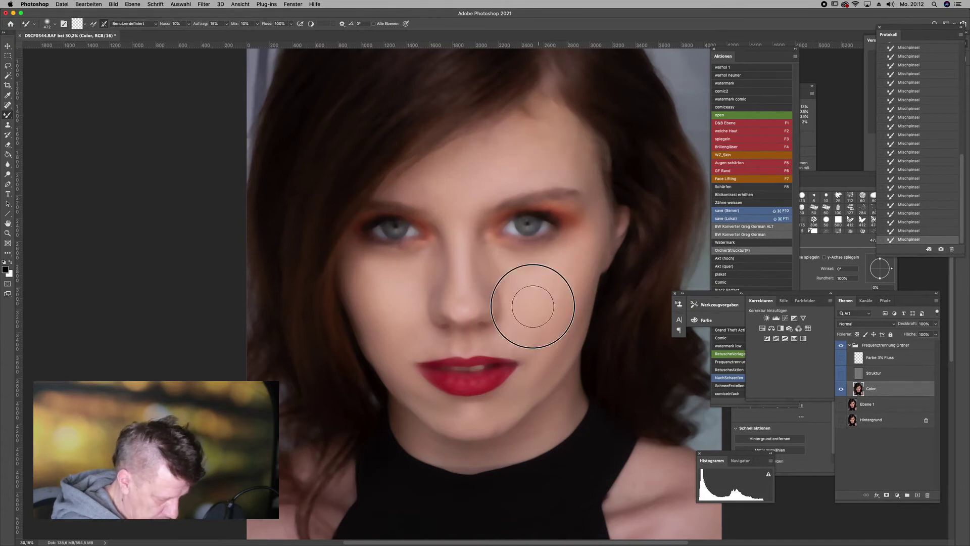
pyautogui.moveTo(525, 336); pyautogui.dragTo(500, 346)
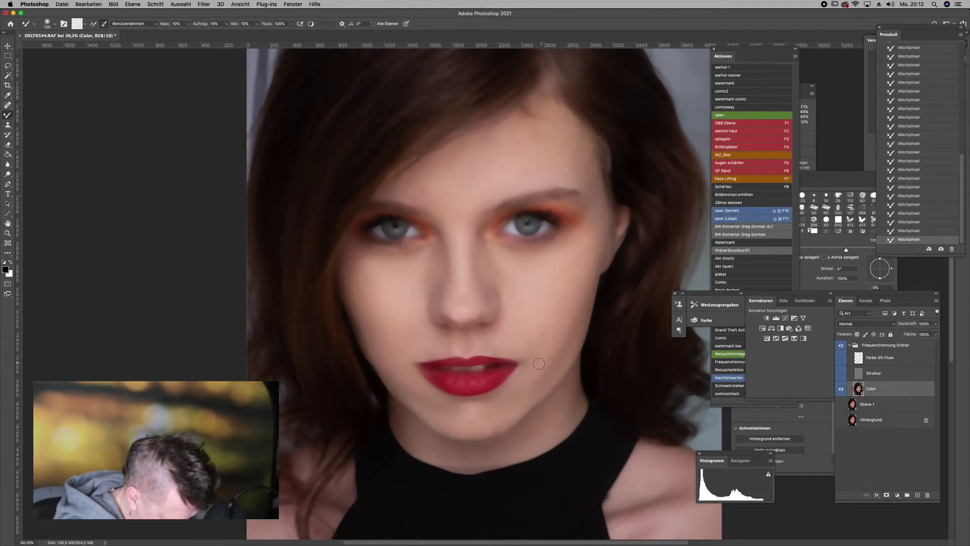
pyautogui.moveTo(535, 357); pyautogui.dragTo(545, 358)
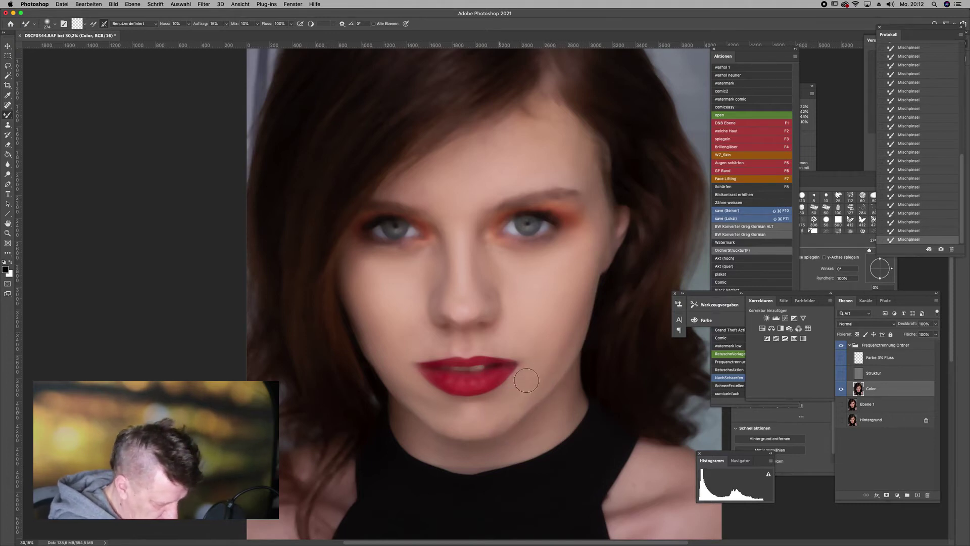
# Show all retouching layers again and toggle Ebene 1 to compare with the original.
pyautogui.moveTo(562, 445); pyautogui.dragTo(511, 317)
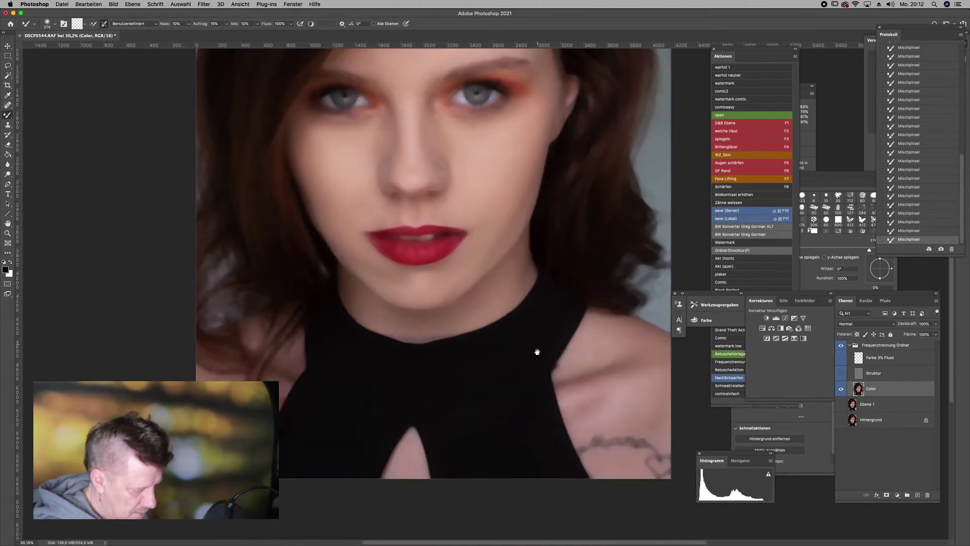
pyautogui.keyDown('alt'); pyautogui.click(841, 391); pyautogui.keyUp('alt')
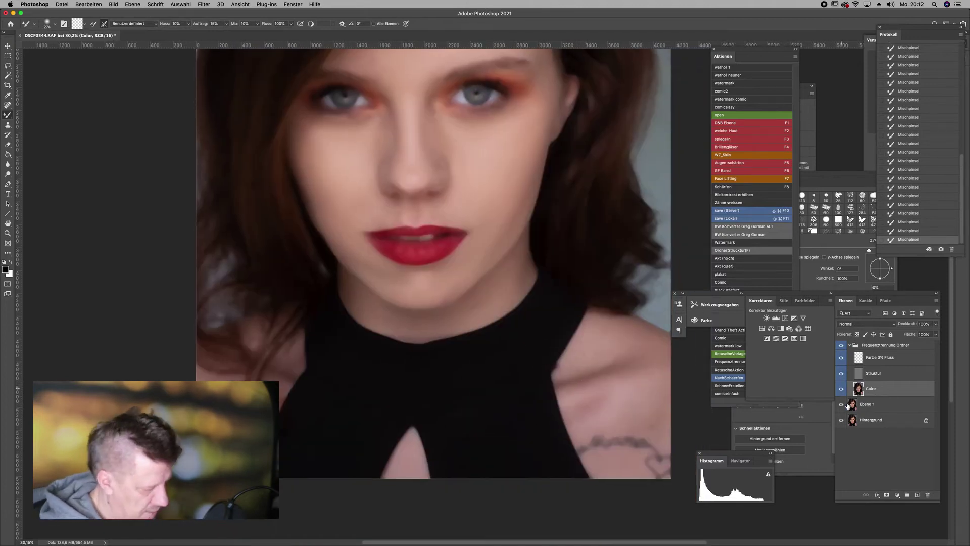
pyautogui.keyDown('alt'); pyautogui.click(841, 421); pyautogui.keyUp('alt')
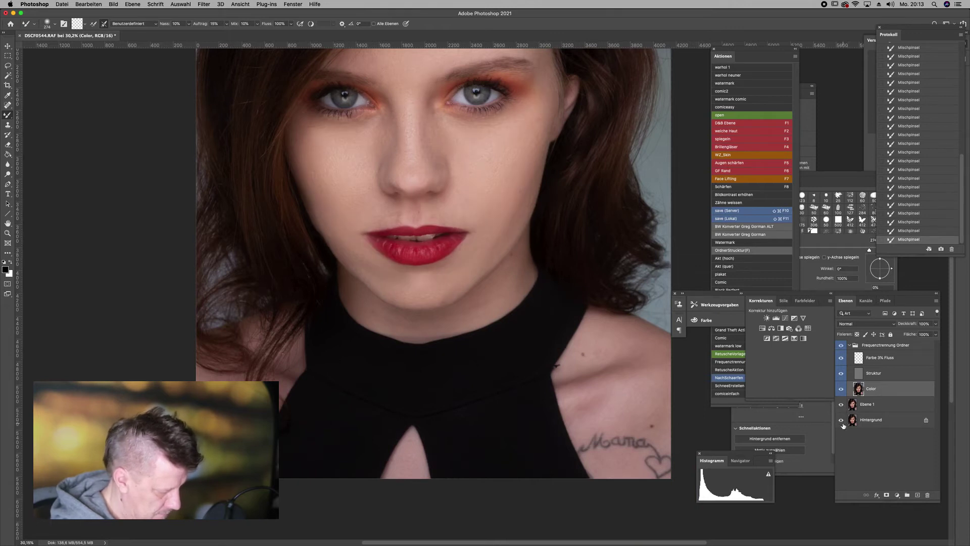
pyautogui.keyDown('alt'); pyautogui.click(842, 421); pyautogui.keyUp('alt')
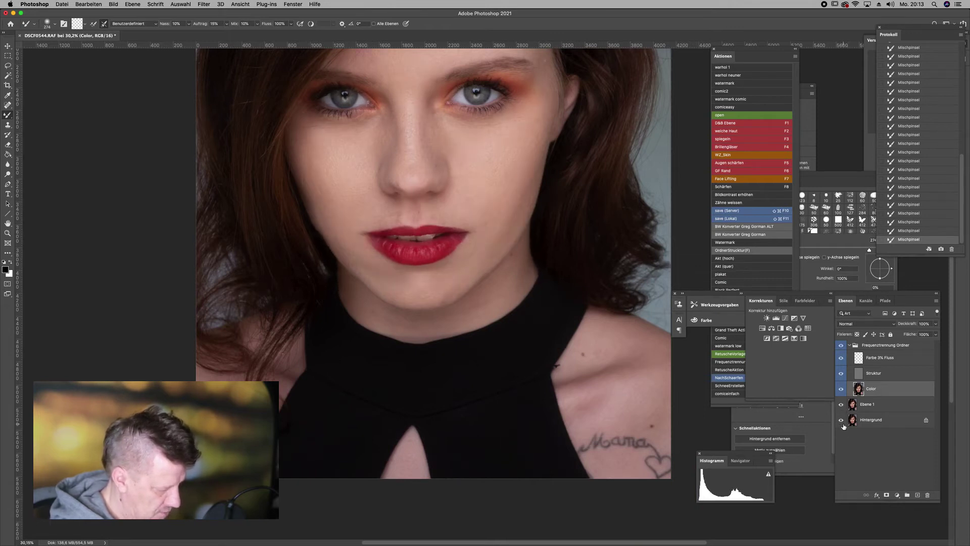
pyautogui.keyDown('alt'); pyautogui.click(843, 423); pyautogui.keyUp('alt')
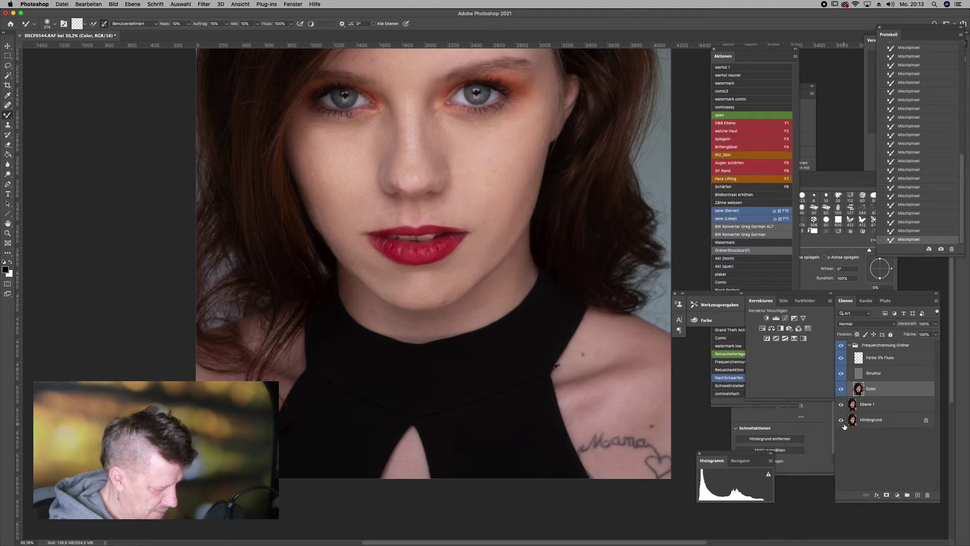
# Fit the portrait, then zoom in on the eyes and nose.
pyautogui.press('super+0')
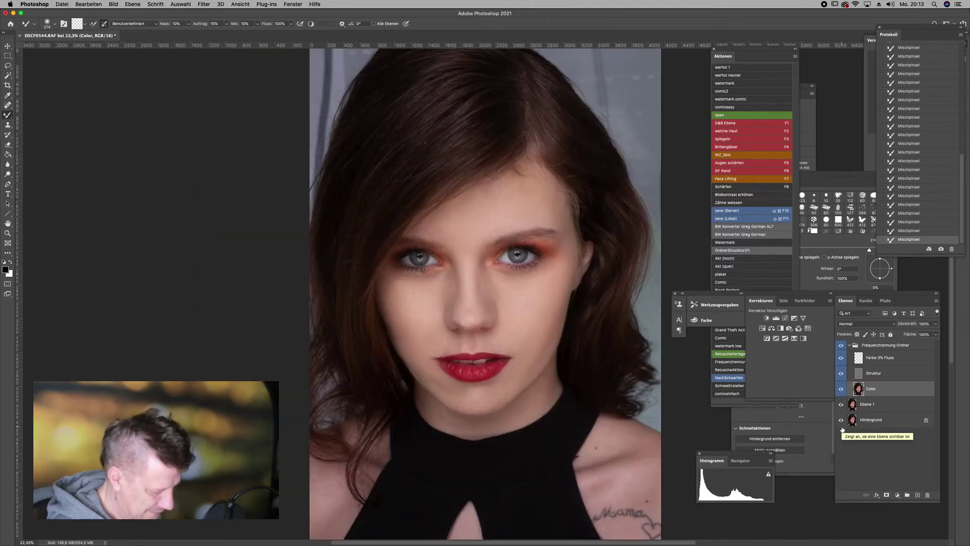
pyautogui.moveTo(475, 288)
pyautogui.mouseDown()
pyautogui.moveTo(528, 293)
pyautogui.moveTo(520, 288)
pyautogui.mouseUp()
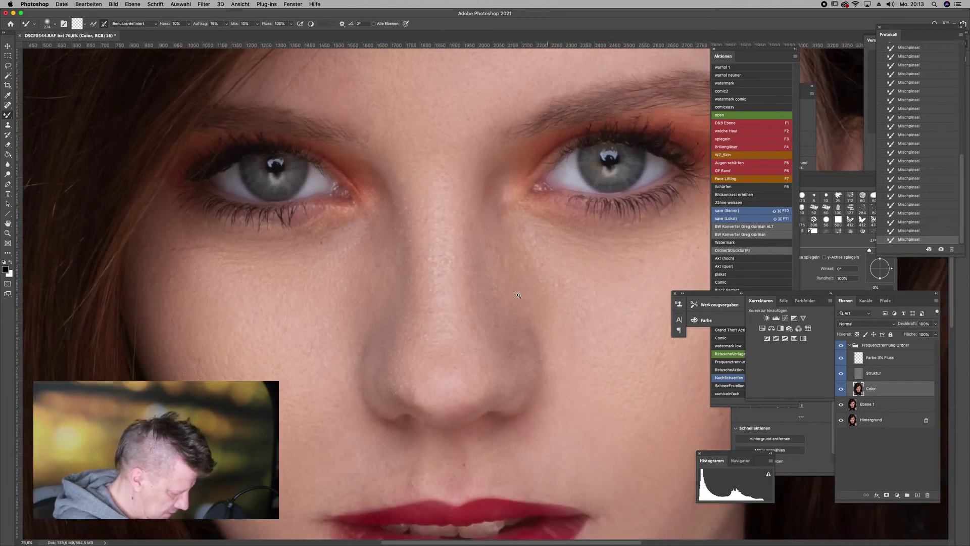
pyautogui.moveTo(309, 401); pyautogui.dragTo(303, 401)
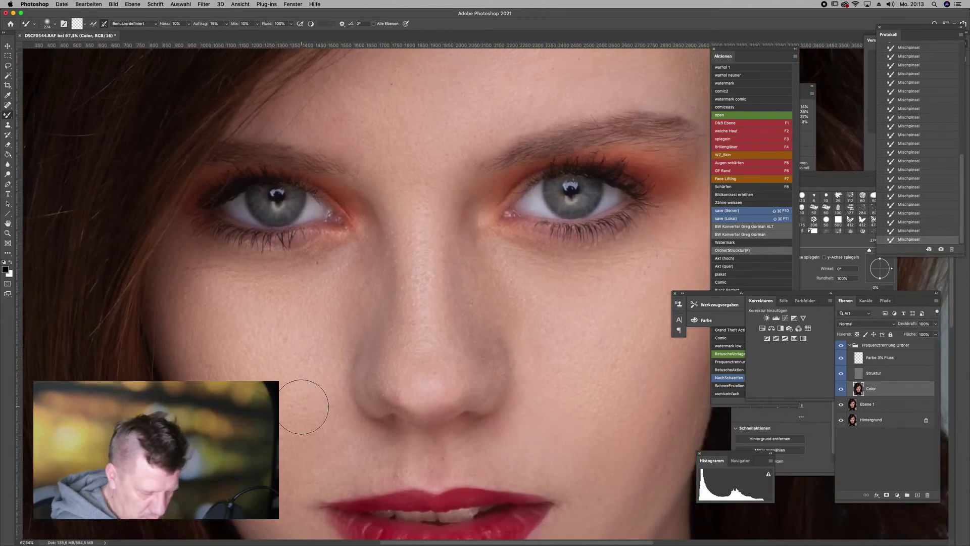
# Collapse the Frequenztrennung group and stamp all visible layers into a new top layer, Ebene 2.
pyautogui.click(851, 345)
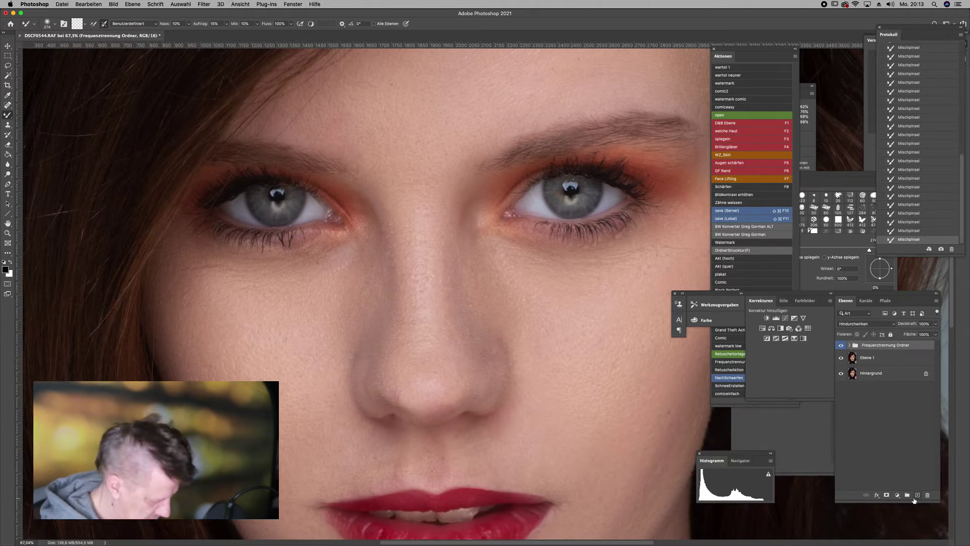
pyautogui.press('super+0')
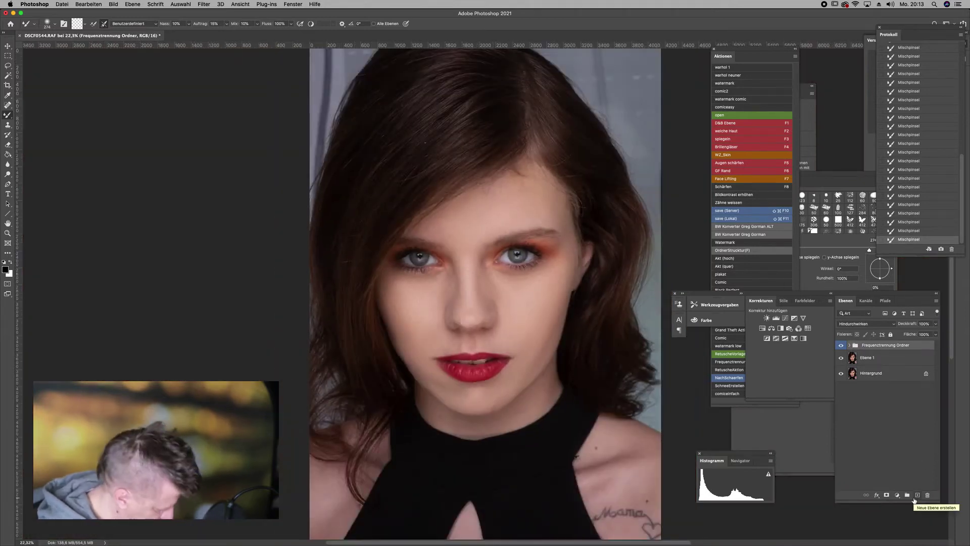
pyautogui.press('super+alt+shift+e')
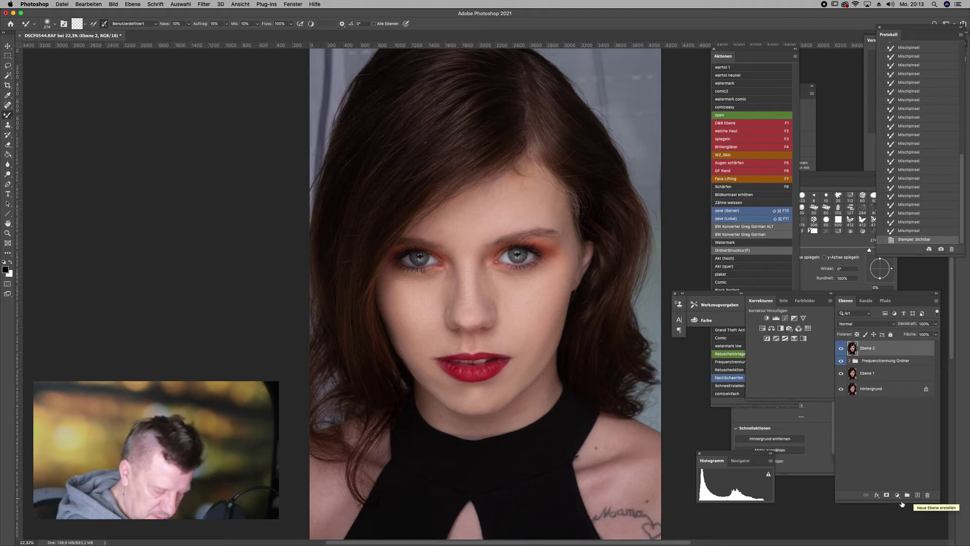
# Desaturate Ebene 2 by merging a Black & White adjustment layer down into it.
pyautogui.click(897, 494)
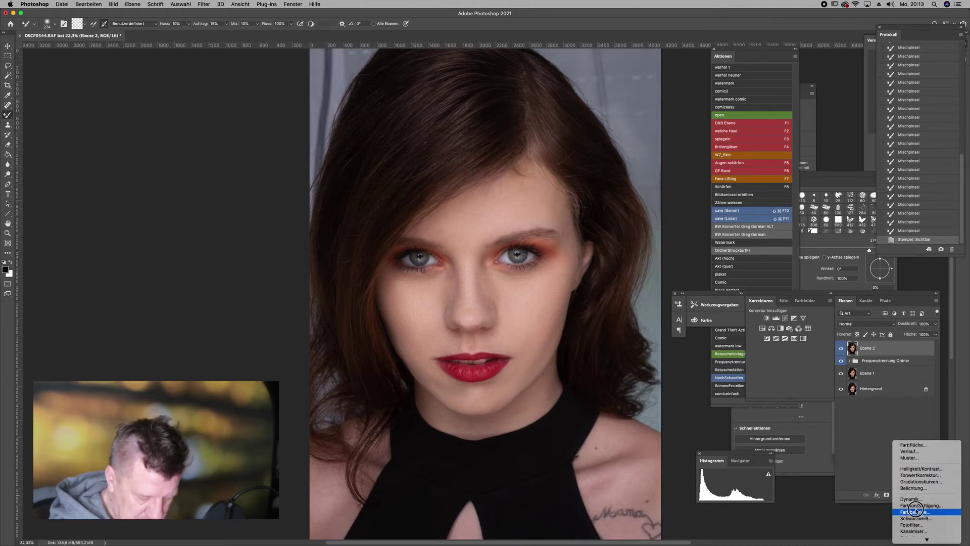
pyautogui.click(911, 517)
pyautogui.hotkey('ctrl', 'e')
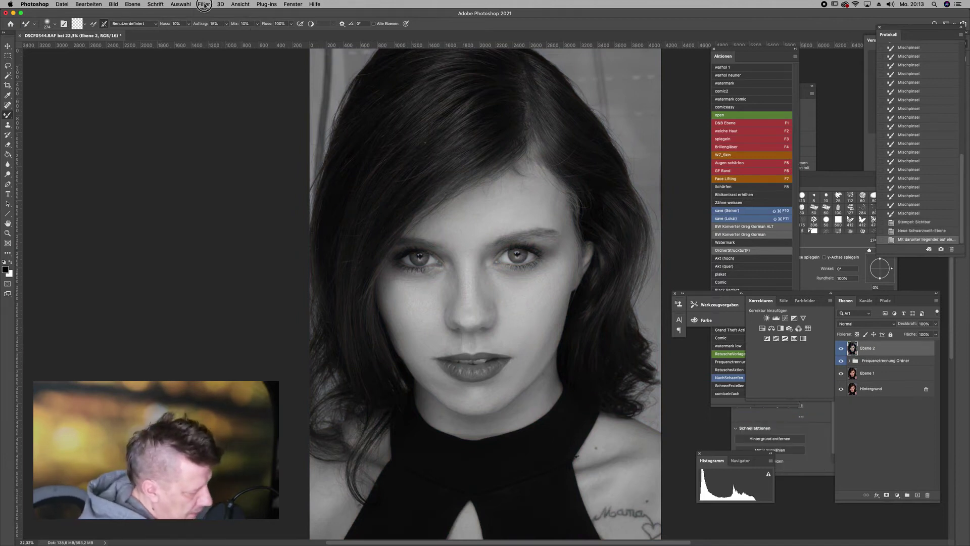
# Apply High Pass at radius 2,1 to Ebene 2 and set its blend mode to Linear Light.
pyautogui.click(204, 4)
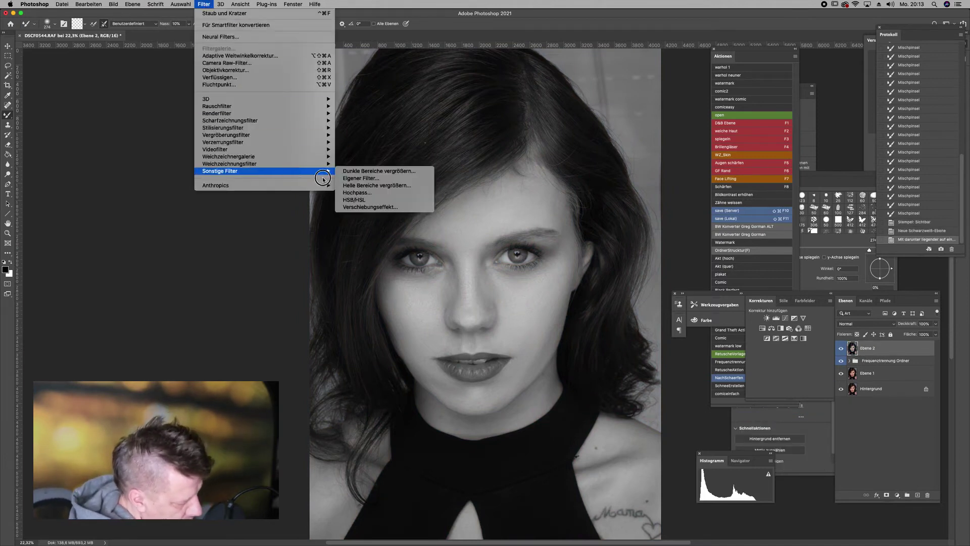
pyautogui.click(355, 192)
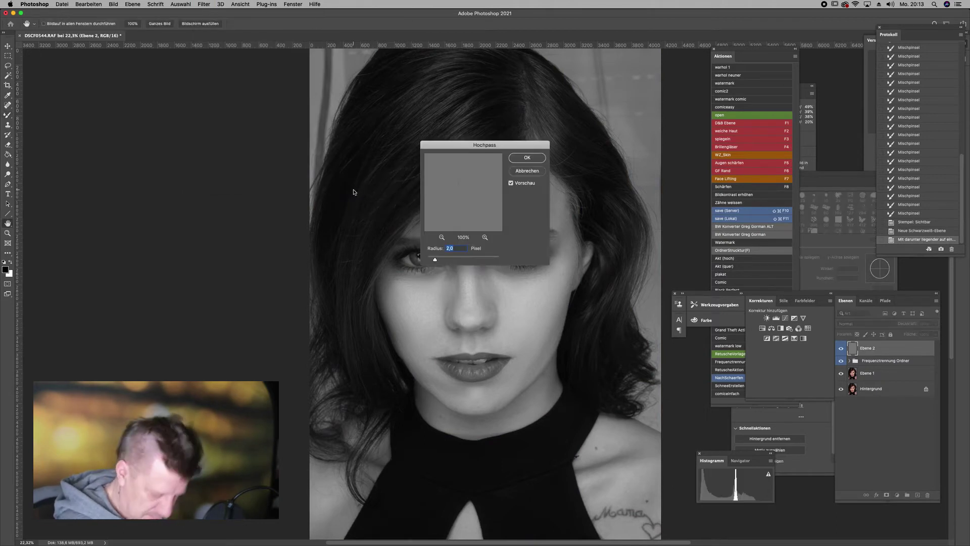
pyautogui.write('2,1')
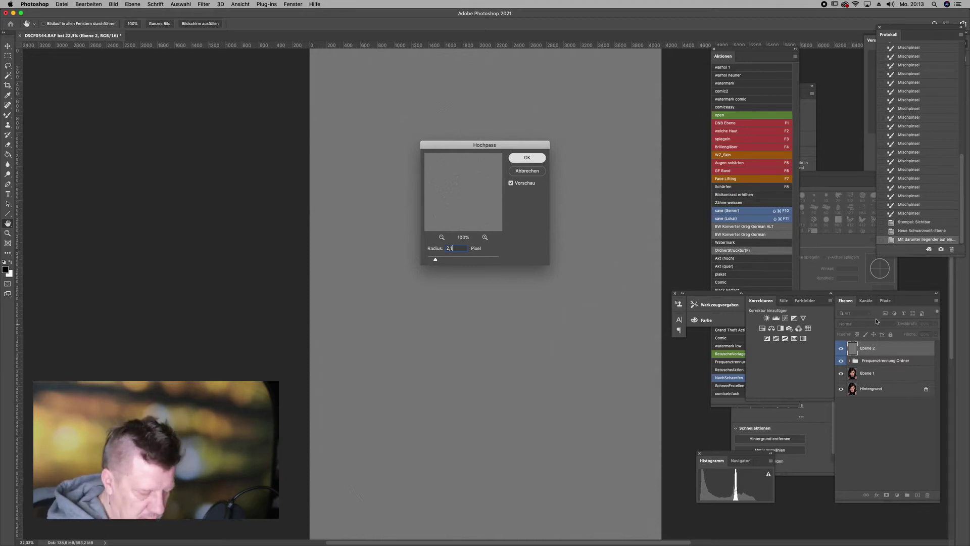
pyautogui.press('Return')
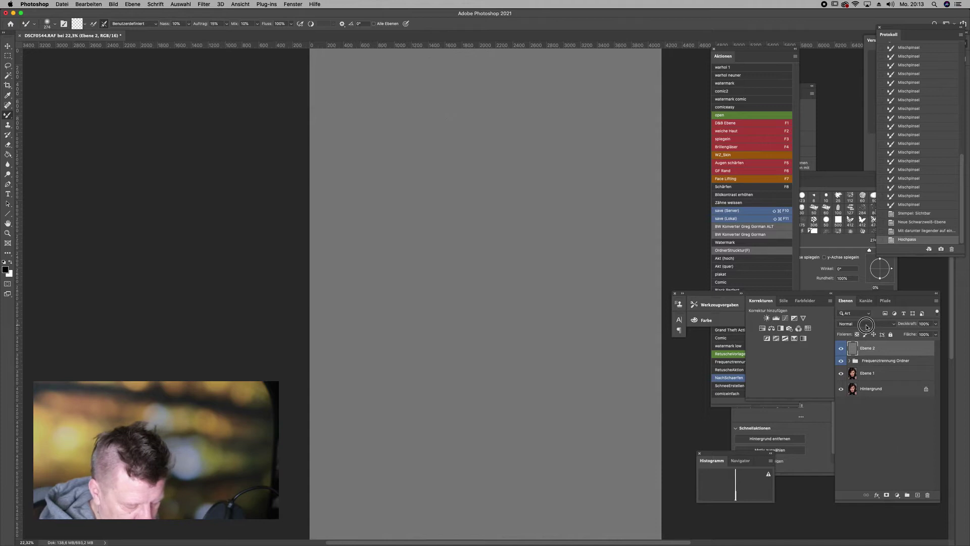
pyautogui.click(866, 325)
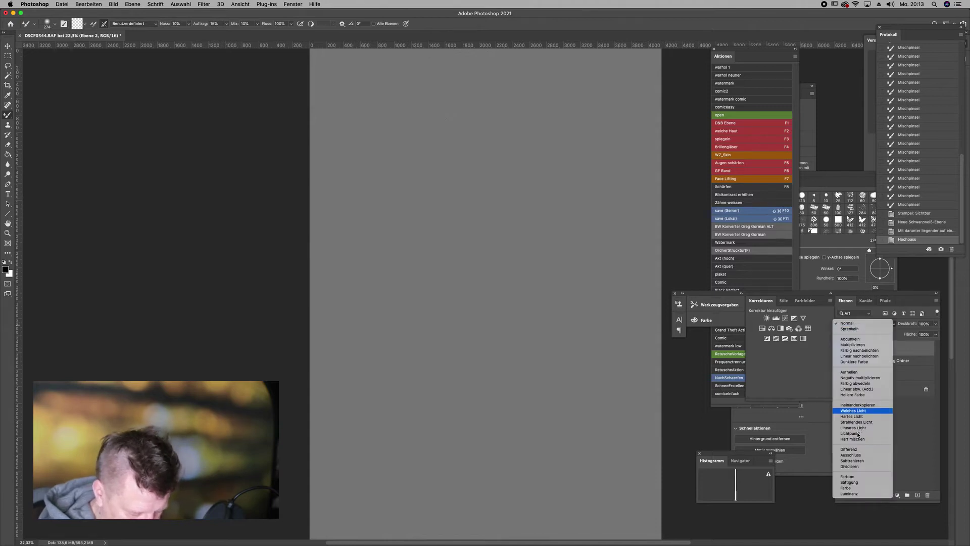
pyautogui.click(858, 427)
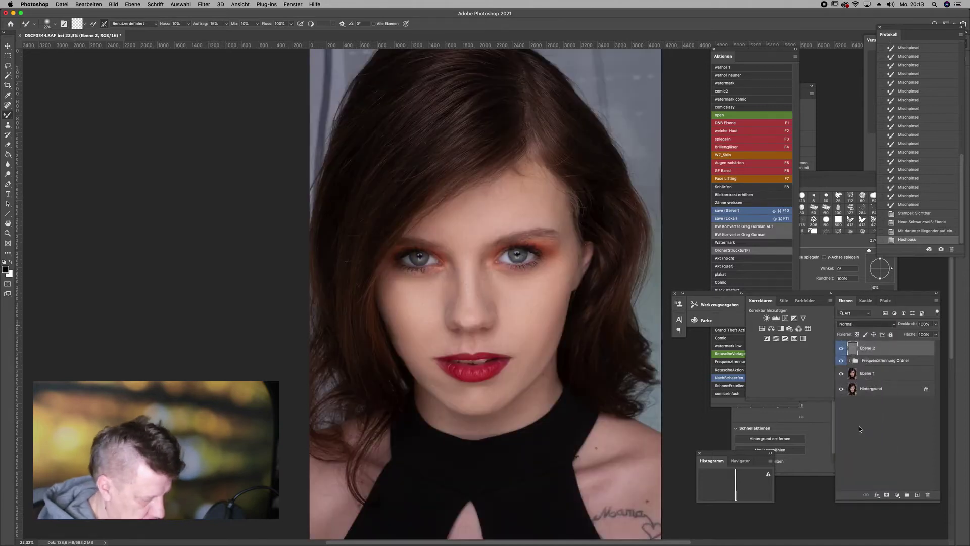
pyautogui.moveTo(522, 284); pyautogui.dragTo(568, 287)
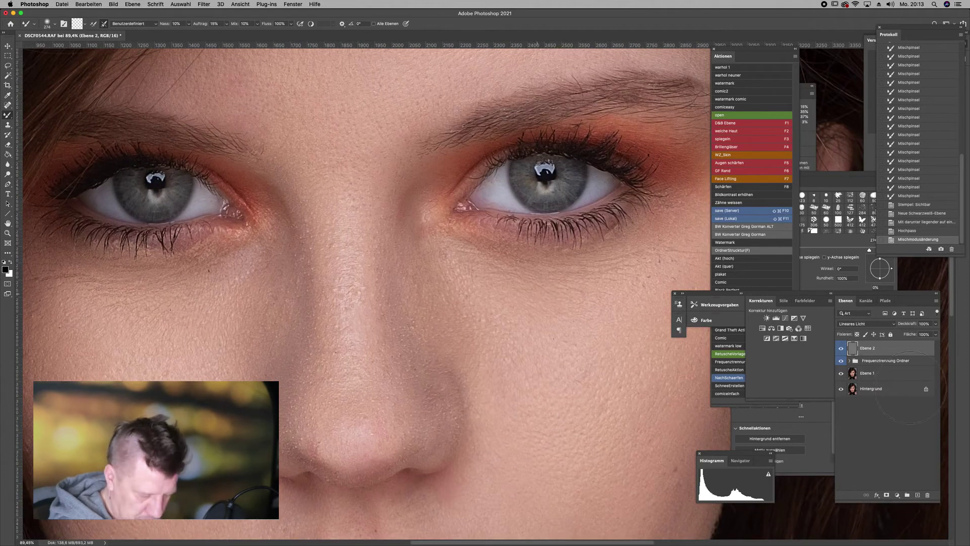
# Add an inverted layer mask to Ebene 2 and pick a white 140 px brush.
pyautogui.click(887, 495)
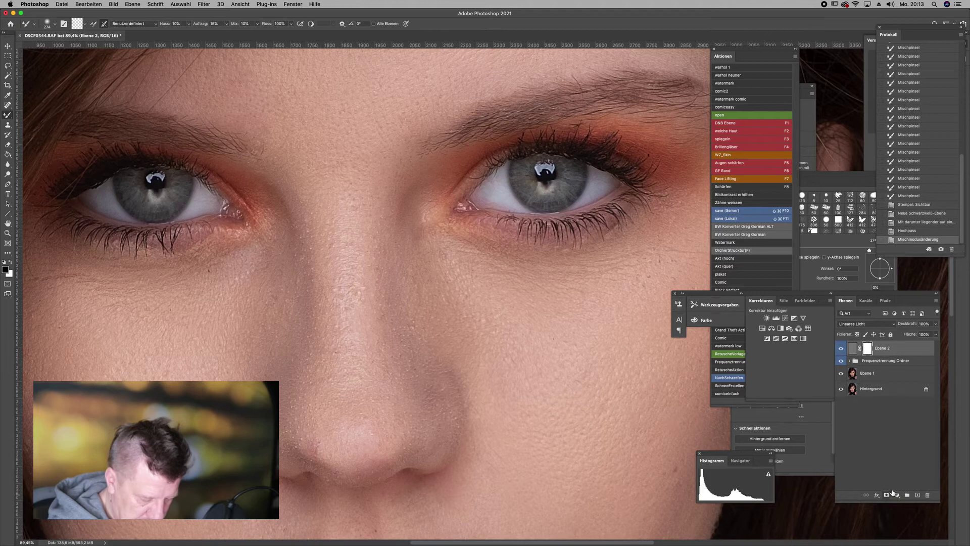
pyautogui.press('super+i')
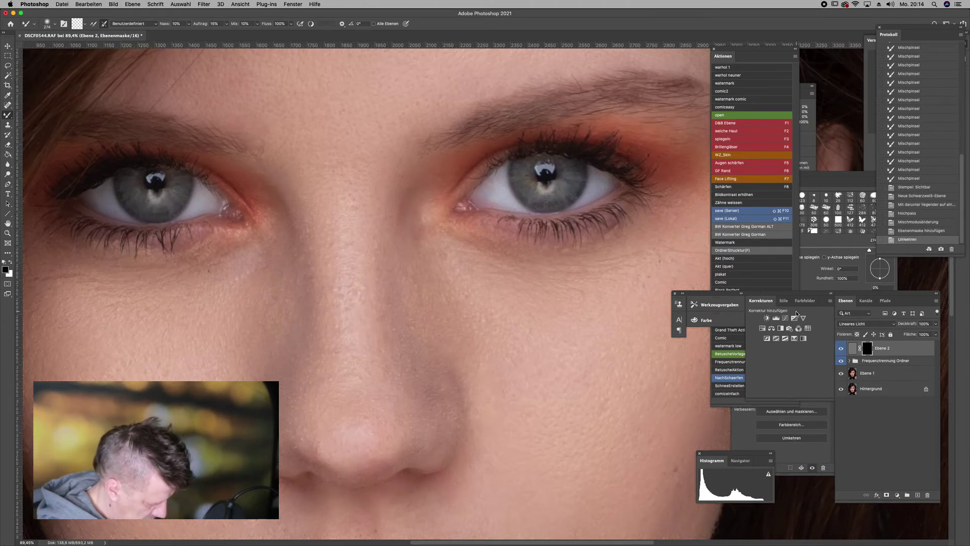
pyautogui.press('b')
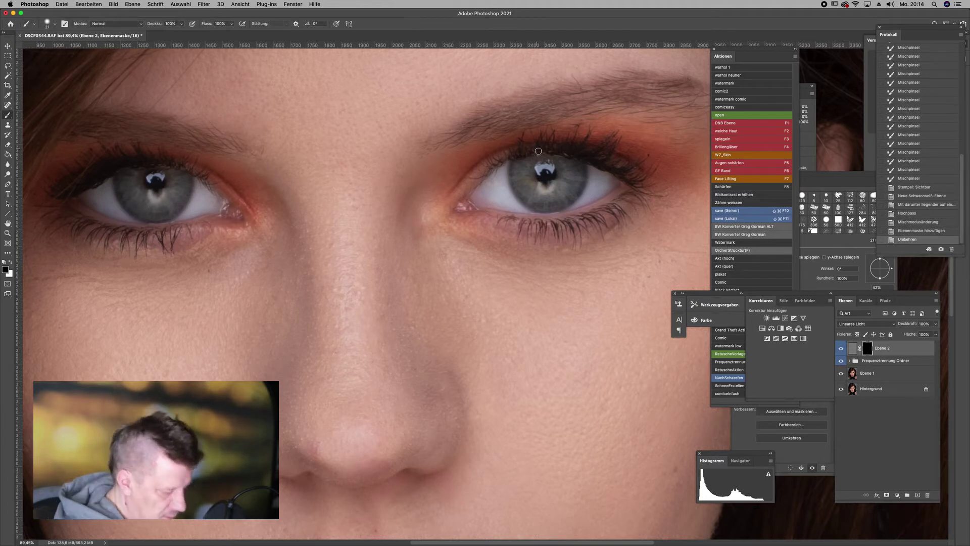
pyautogui.moveTo(535, 172); pyautogui.dragTo(581, 172)
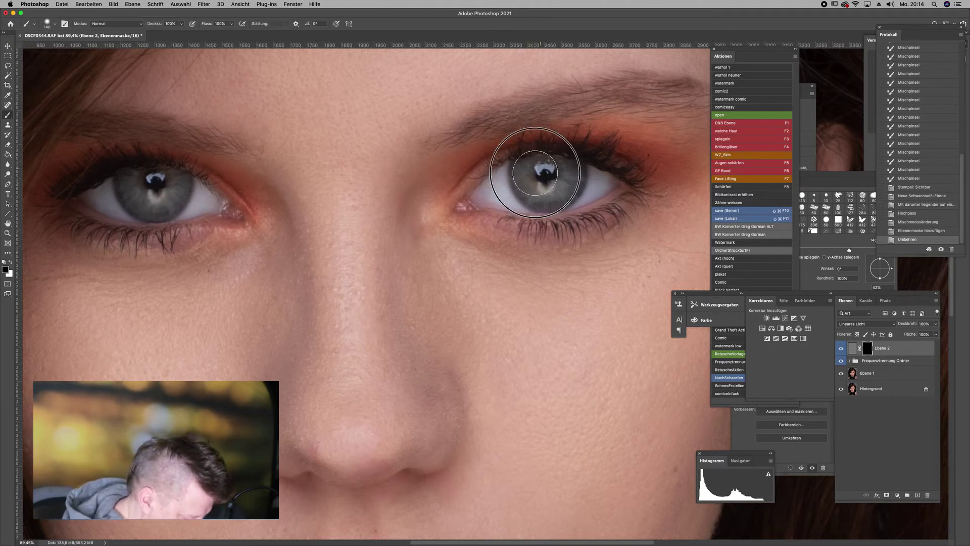
# Paint the sharpening back onto both irises, lashes and eye corners.
pyautogui.moveTo(531, 173); pyautogui.dragTo(548, 170)
pyautogui.click(548, 169)
pyautogui.click(548, 169)
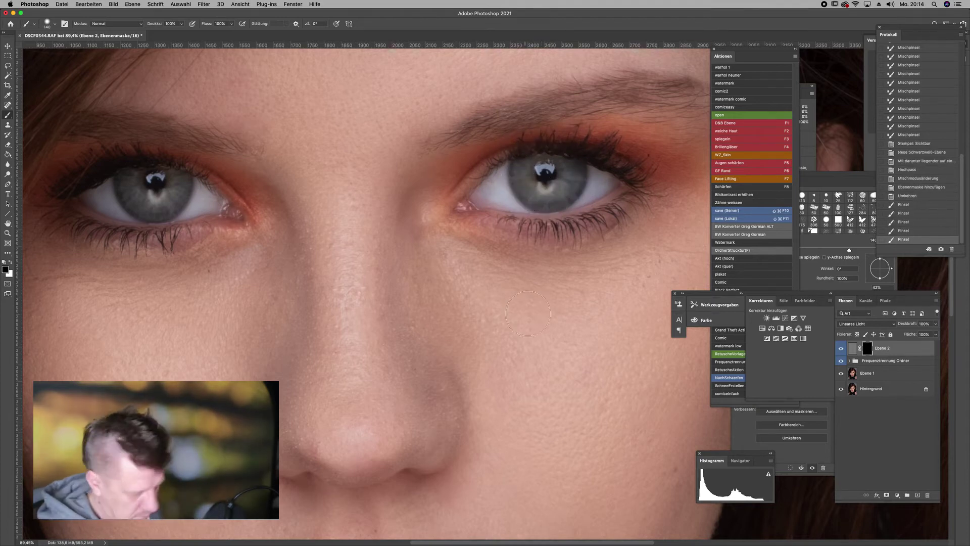
pyautogui.click(543, 174)
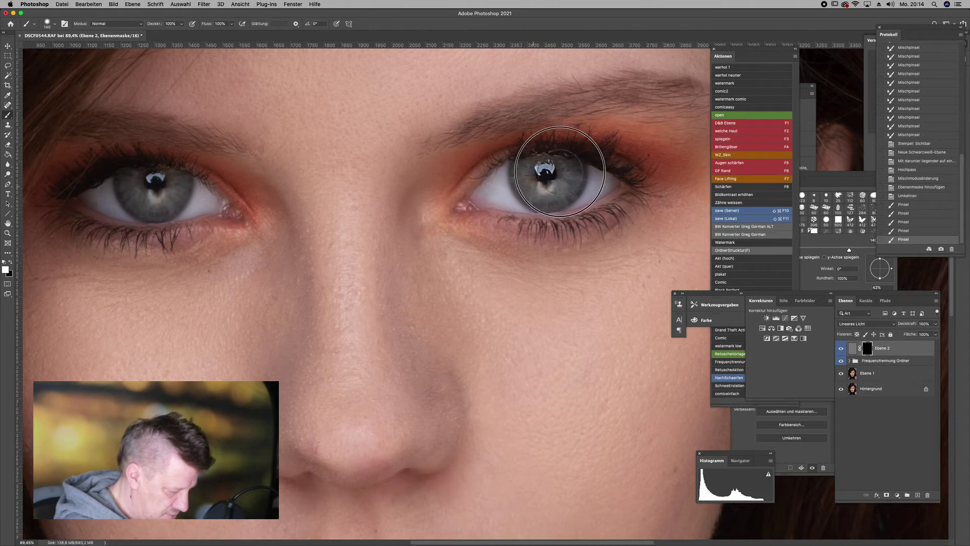
pyautogui.click(546, 175)
pyautogui.click(149, 184)
pyautogui.click(169, 233)
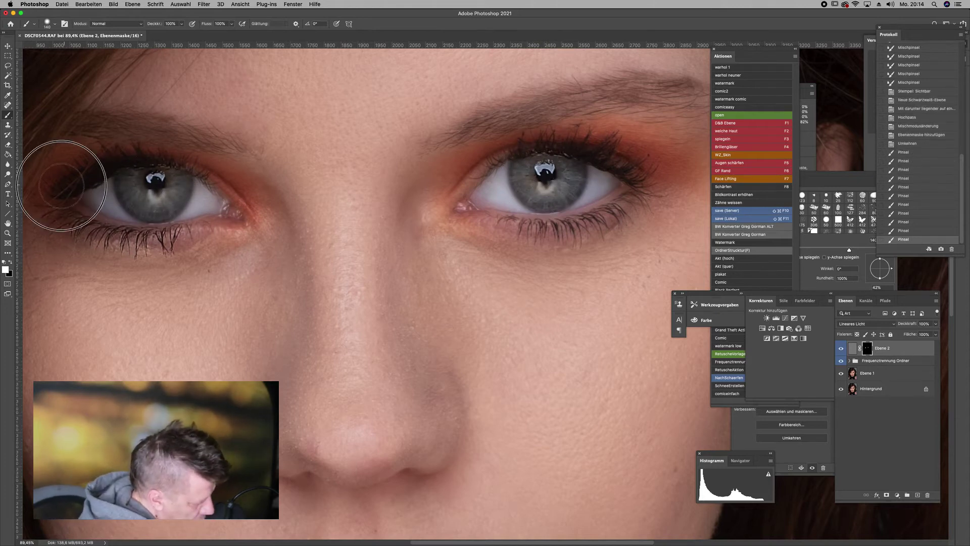
pyautogui.click(523, 149)
pyautogui.click(552, 235)
pyautogui.click(553, 150)
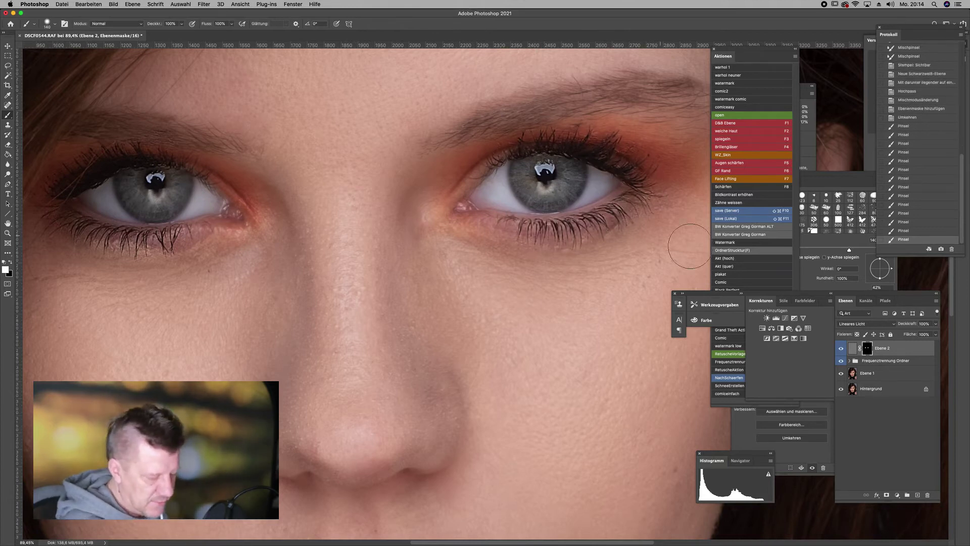
# Toggle the sharpening layer on and off to compare the eyes before and after.
pyautogui.click(842, 349)
pyautogui.click(842, 350)
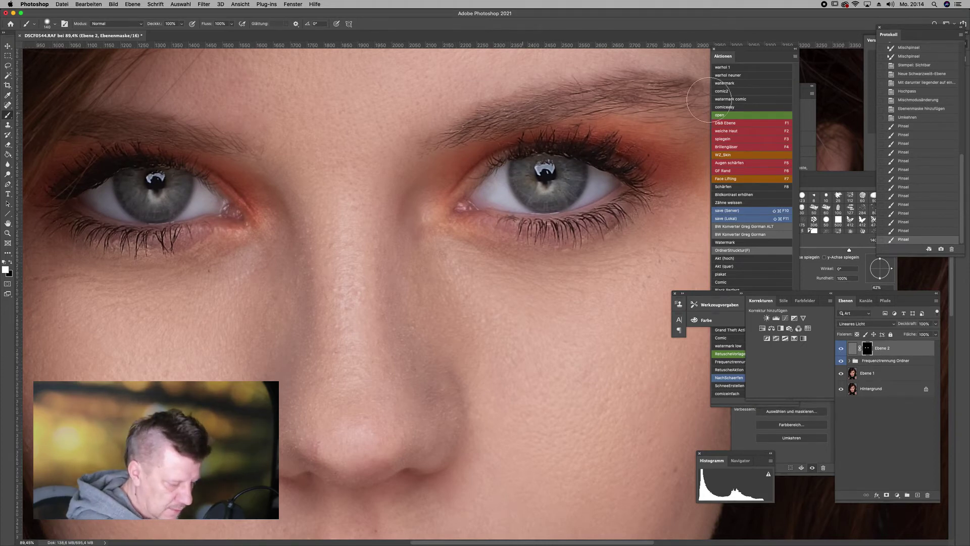
pyautogui.moveTo(464, 348); pyautogui.dragTo(634, 360)
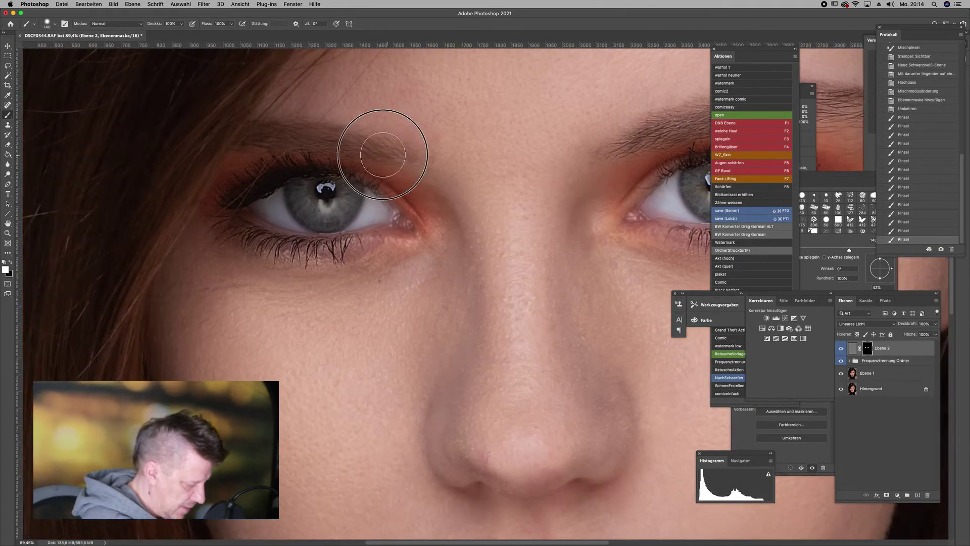
pyautogui.press('super+0')
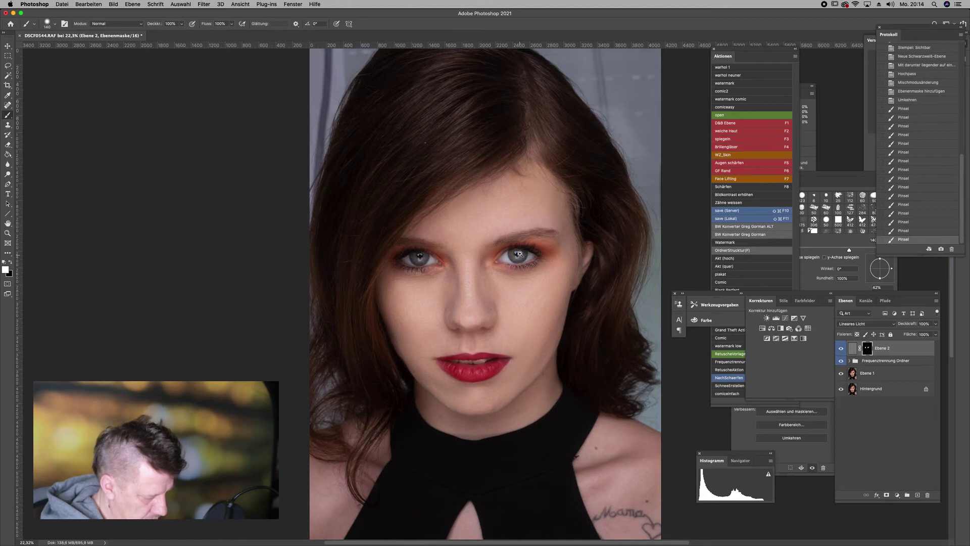
pyautogui.click(520, 254)
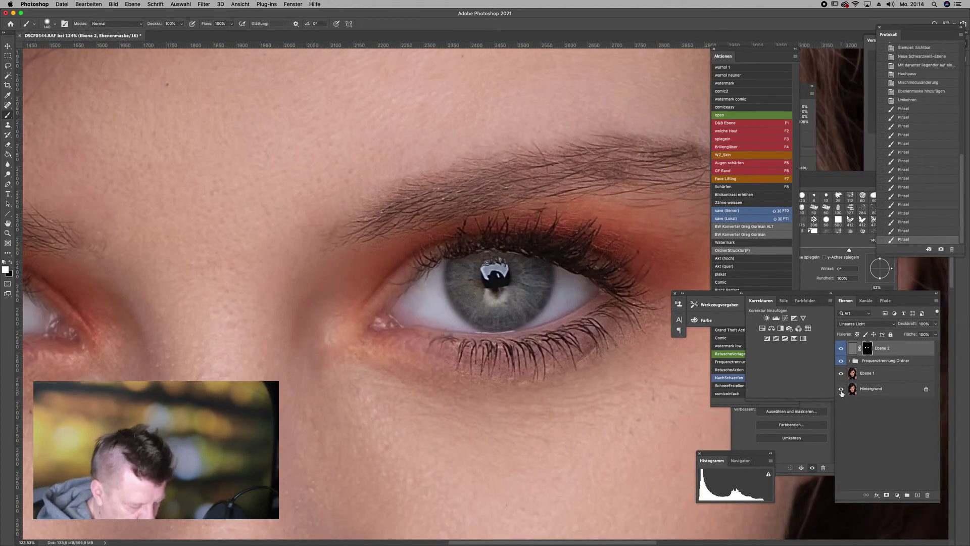
pyautogui.click(841, 348)
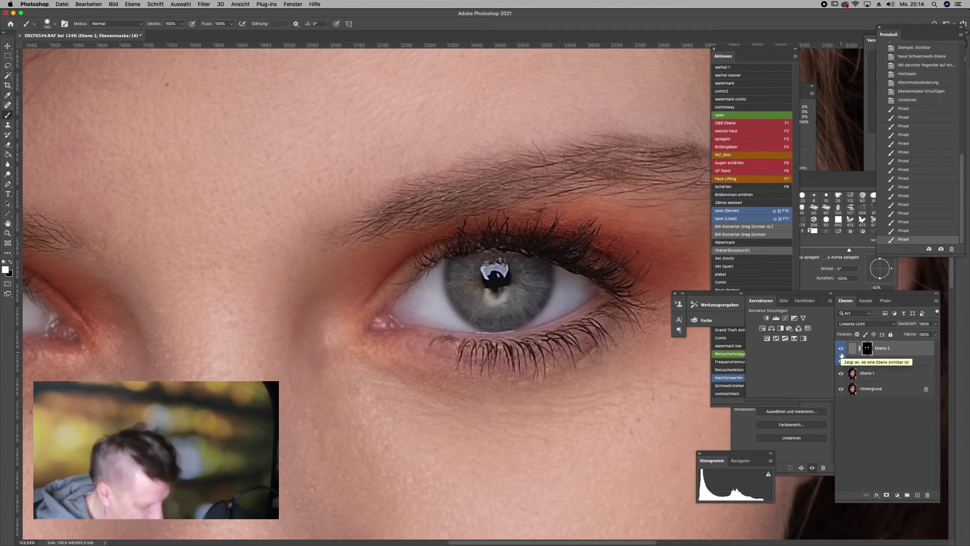
pyautogui.press('super+0')
# Add a brightening Kurven 1 curves layer and invert its mask to hide the effect.
pyautogui.click(897, 495)
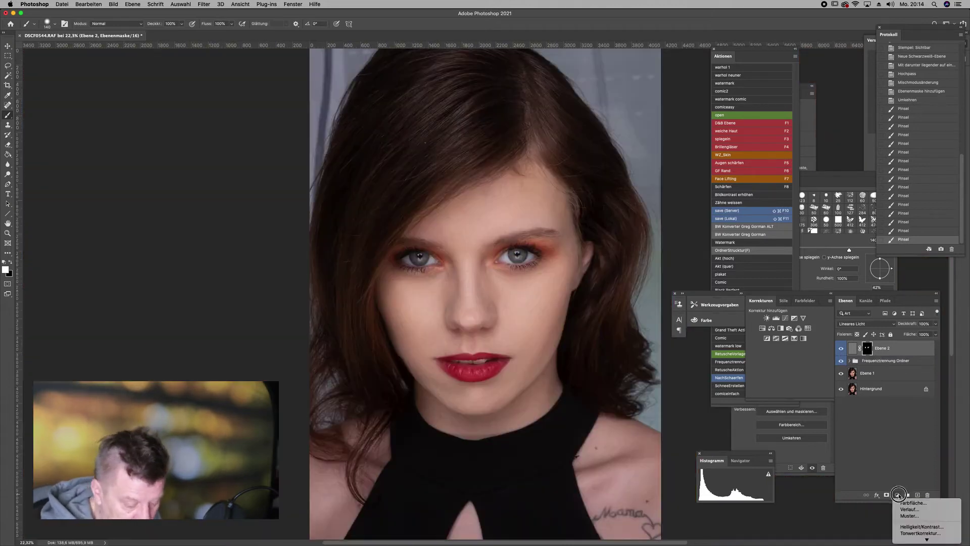
pyautogui.click(921, 488)
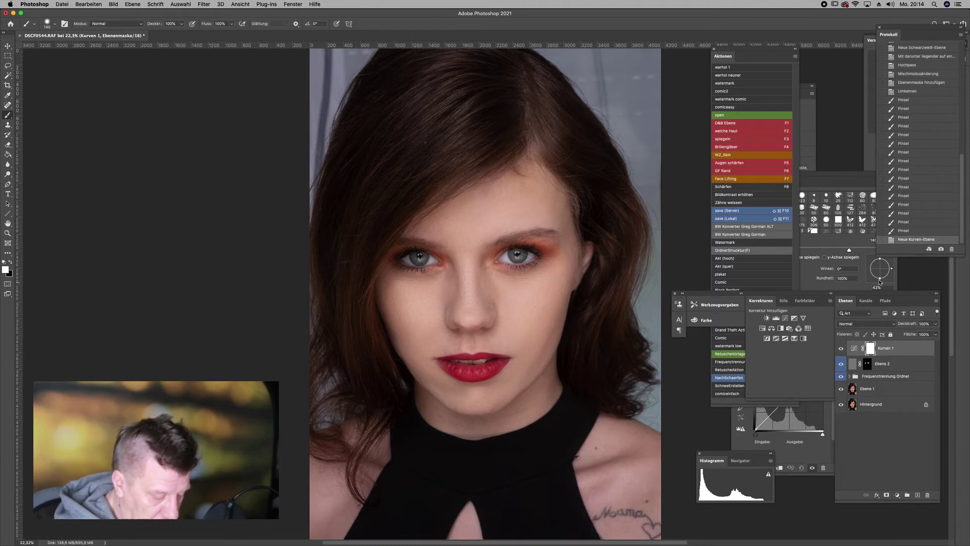
pyautogui.click(800, 451)
pyautogui.moveTo(786, 399); pyautogui.dragTo(782, 378)
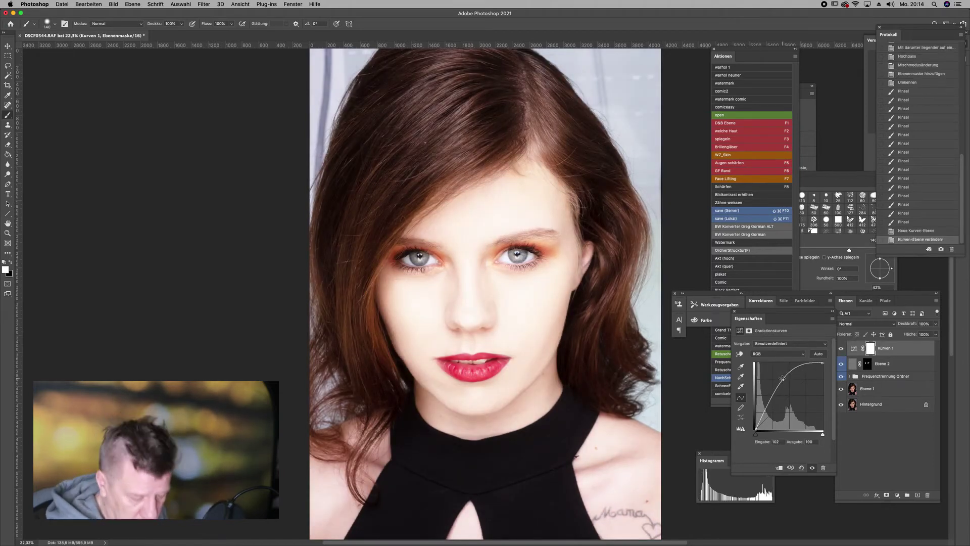
pyautogui.press('super+i')
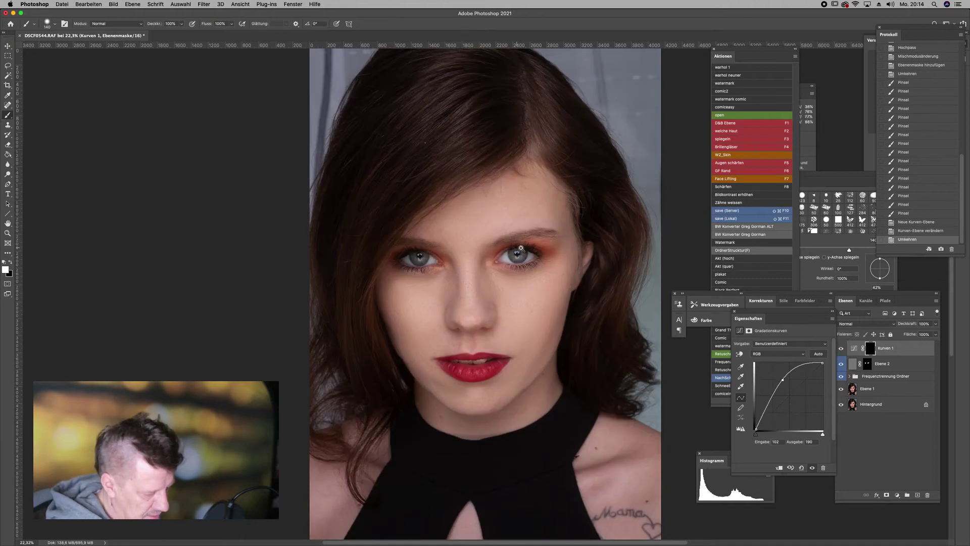
# Paint the brightening into both irises with a 20% opacity brush.
pyautogui.moveTo(524, 250); pyautogui.dragTo(585, 253)
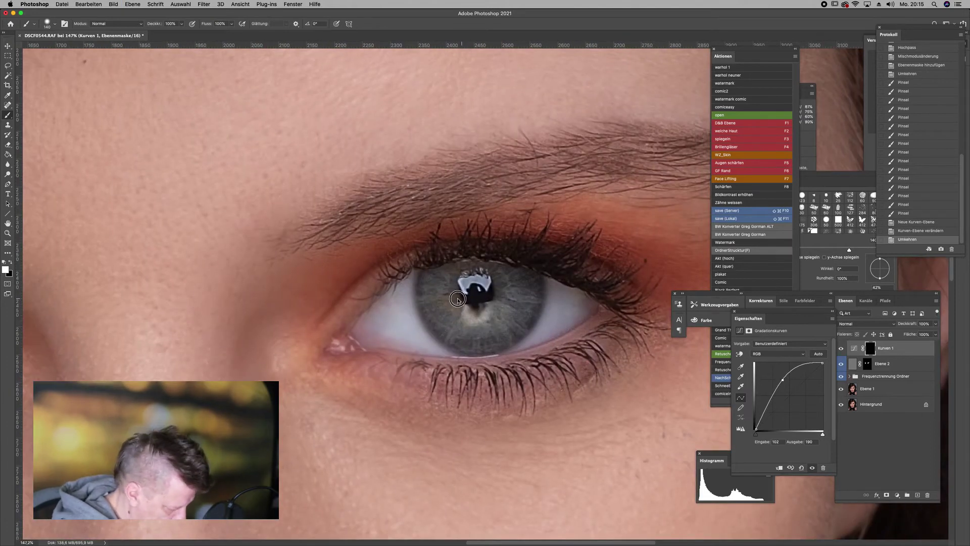
pyautogui.press('2')
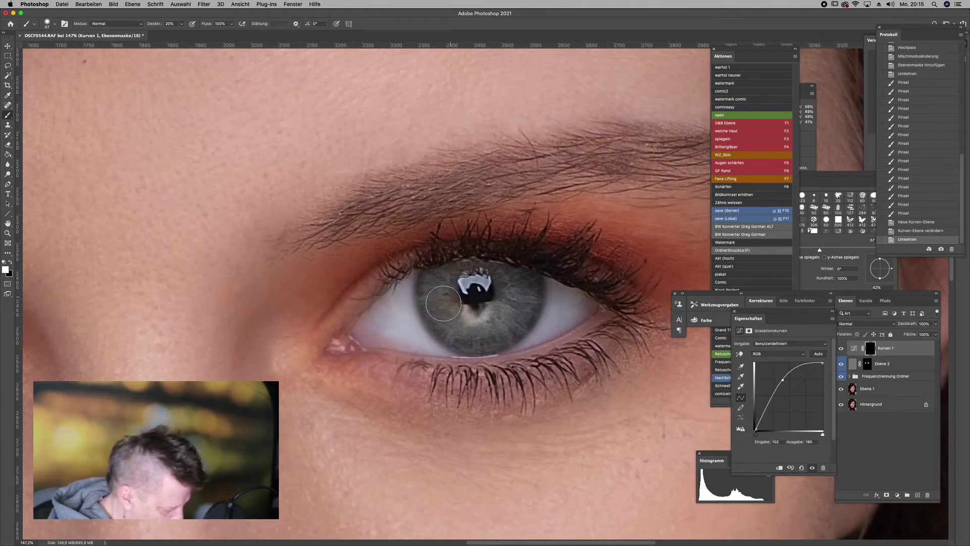
pyautogui.moveTo(441, 300); pyautogui.dragTo(445, 323)
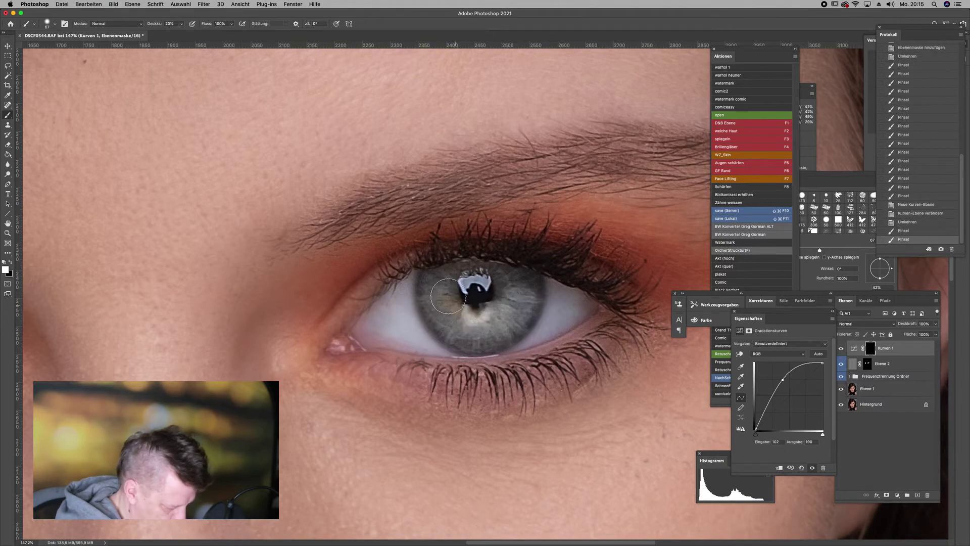
pyautogui.moveTo(523, 291); pyautogui.dragTo(519, 308)
pyautogui.hscroll(-10, 626, 405)
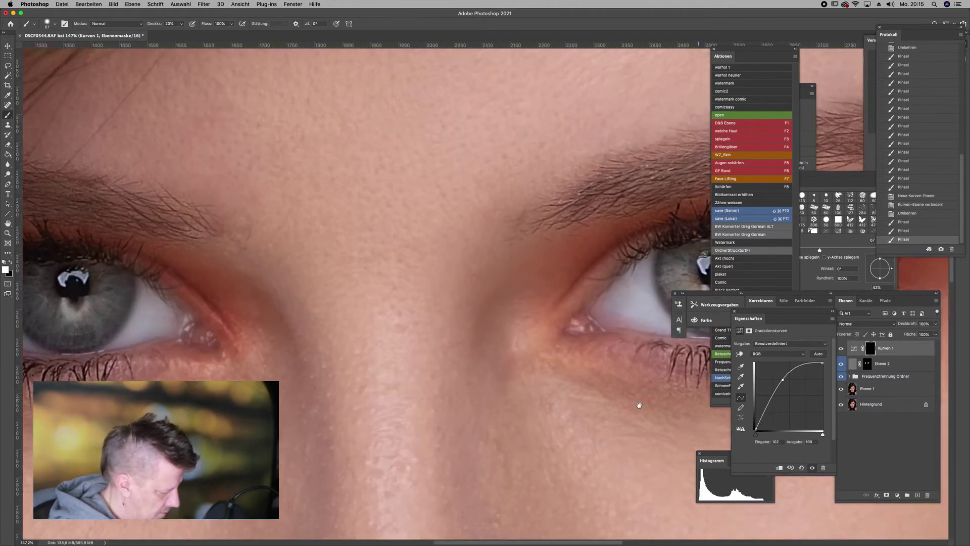
pyautogui.moveTo(152, 277)
pyautogui.mouseDown()
pyautogui.moveTo(222, 303)
pyautogui.moveTo(218, 287)
pyautogui.moveTo(183, 304)
pyautogui.mouseUp()
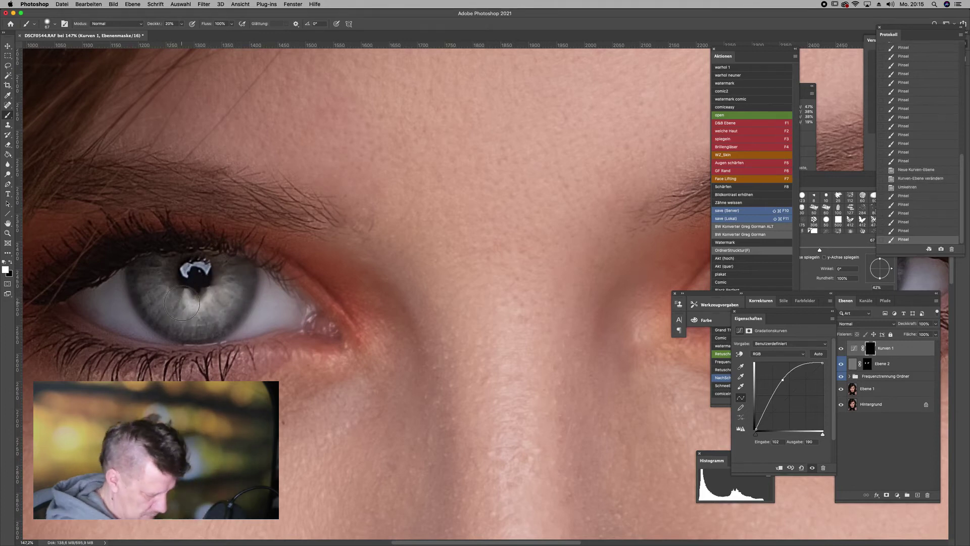
# Lower the Kurven 1 layer opacity to about 70%.
pyautogui.press('super+0')
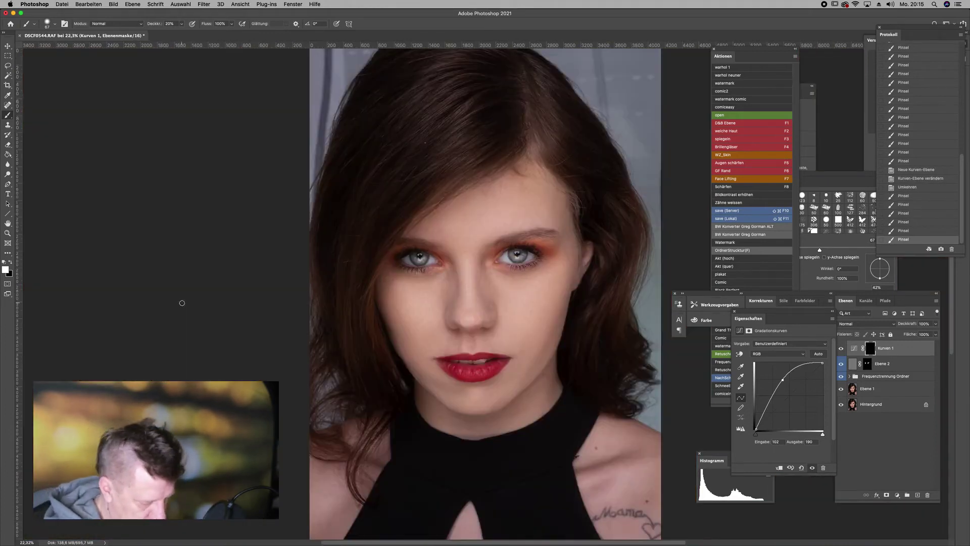
pyautogui.click(934, 333)
pyautogui.moveTo(925, 334); pyautogui.dragTo(927, 336)
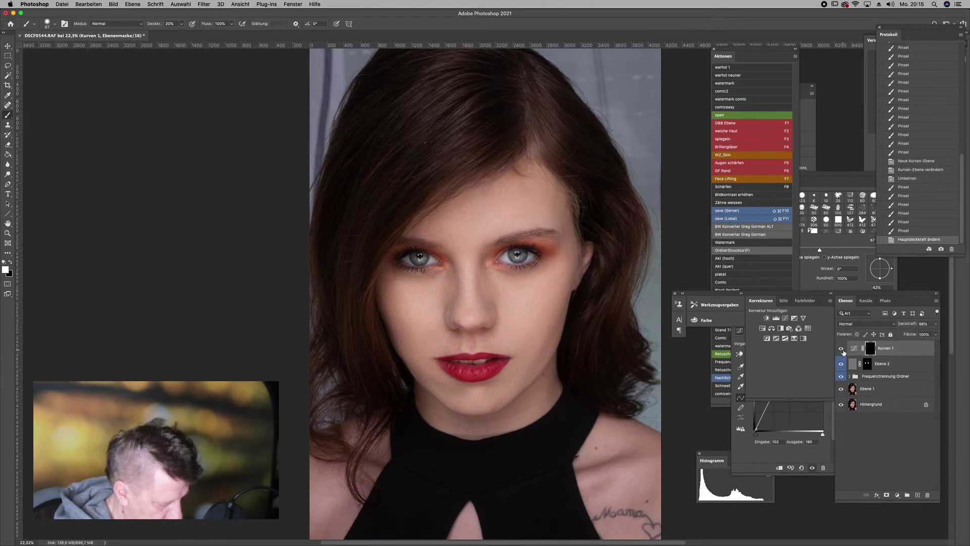
pyautogui.click(896, 494)
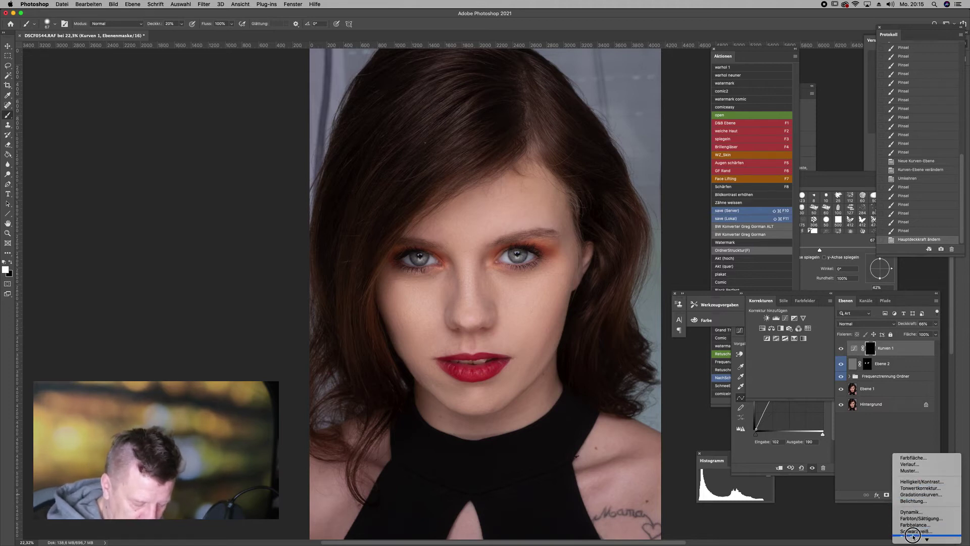
# Add a colorized Hue/Saturation layer at hue 234 blue-violet and invert its mask to hide the tint.
pyautogui.press('Escape')
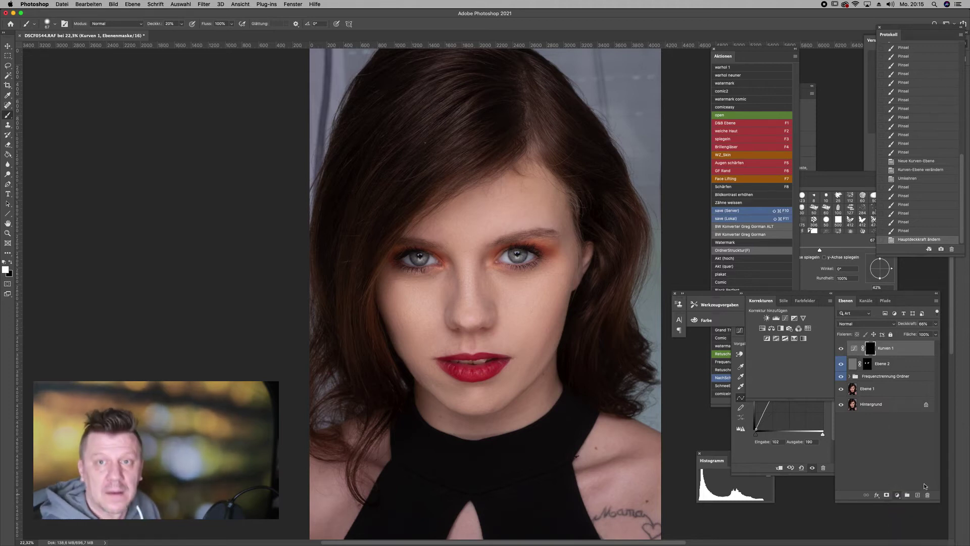
pyautogui.press('super+u')
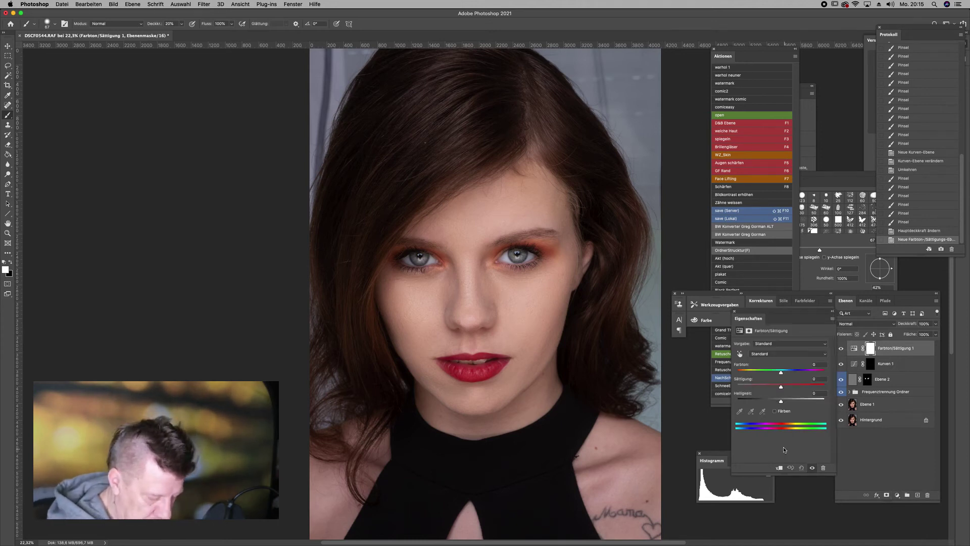
pyautogui.moveTo(781, 372); pyautogui.dragTo(795, 372)
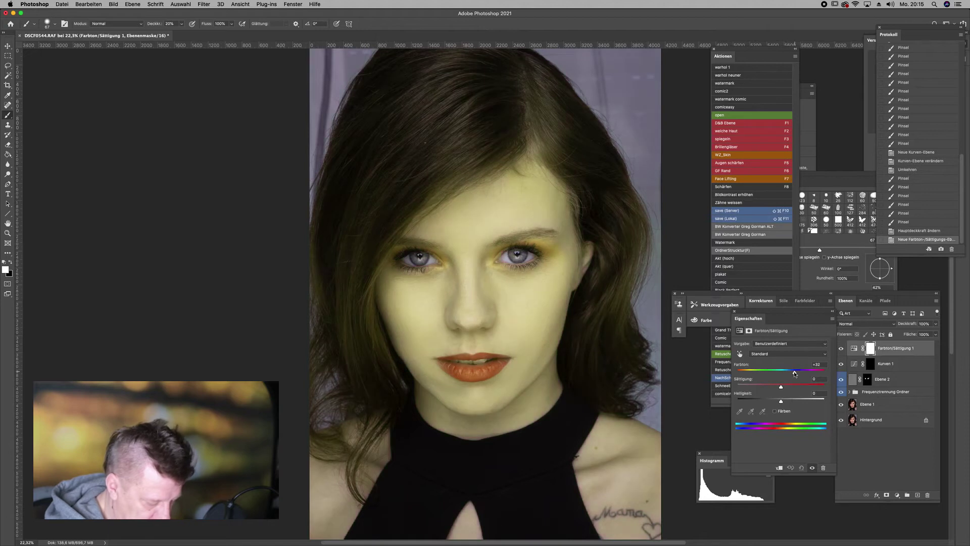
pyautogui.click(775, 411)
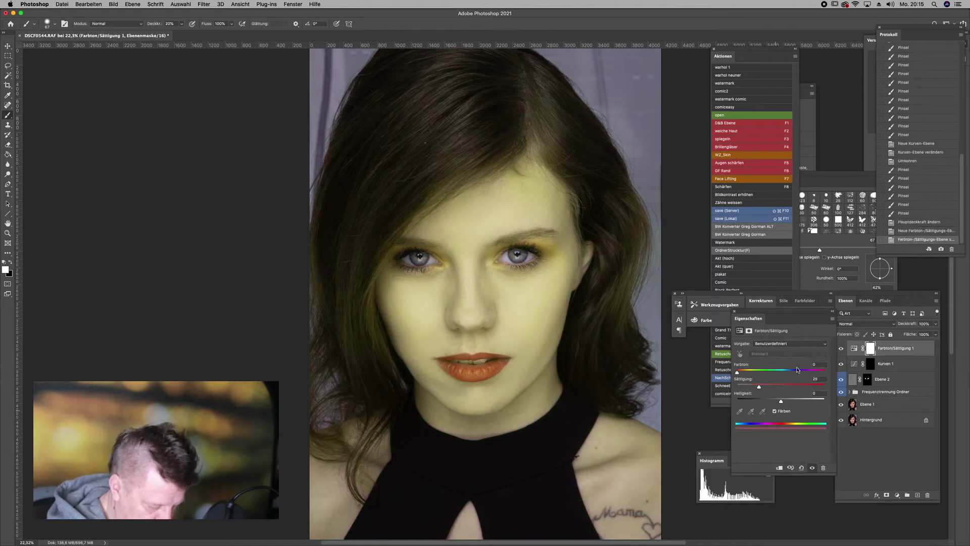
pyautogui.moveTo(738, 372)
pyautogui.mouseDown()
pyautogui.moveTo(793, 372)
pyautogui.moveTo(799, 387)
pyautogui.moveTo(768, 403)
pyautogui.moveTo(790, 402)
pyautogui.mouseUp()
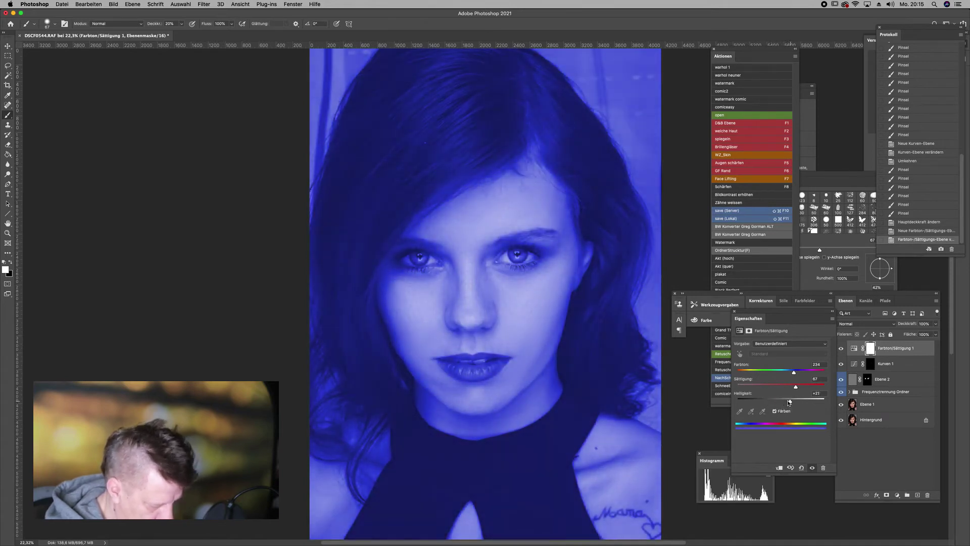
pyautogui.click(870, 348)
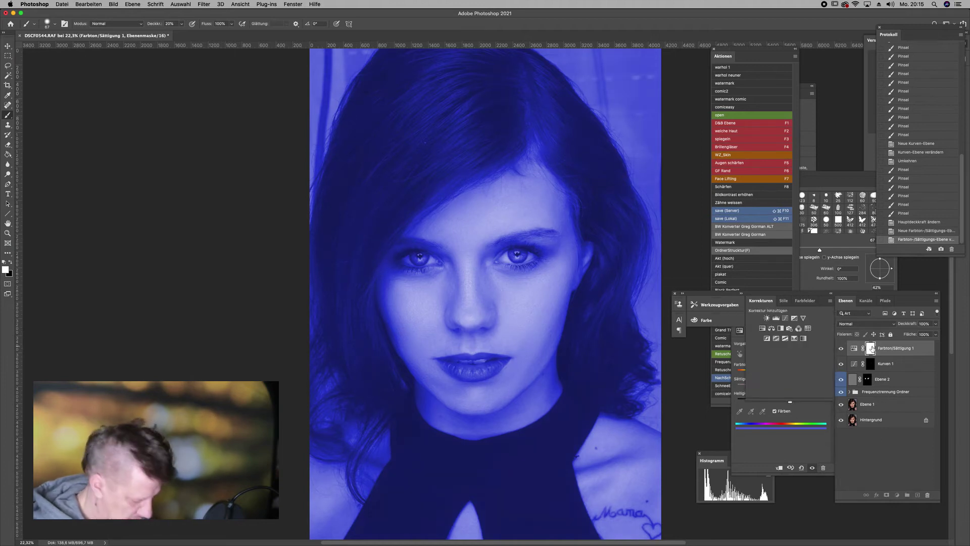
pyautogui.press('super+i')
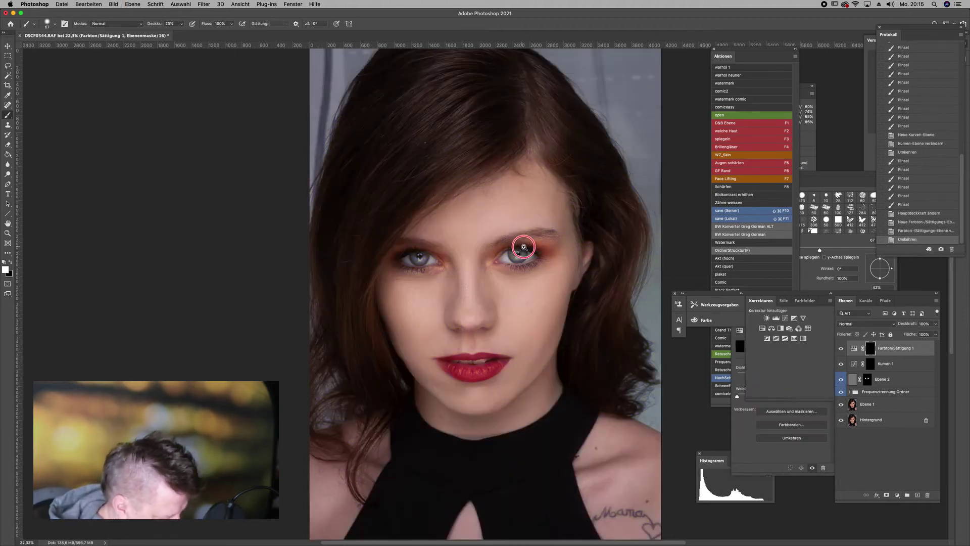
# Paint the blue tint into the right iris at full brush strength, refining the top edge.
pyautogui.click(524, 247)
pyautogui.moveTo(463, 274); pyautogui.dragTo(505, 303)
pyautogui.moveTo(444, 303)
pyautogui.mouseDown()
pyautogui.moveTo(519, 288)
pyautogui.moveTo(470, 313)
pyautogui.moveTo(469, 292)
pyautogui.moveTo(504, 269)
pyautogui.moveTo(494, 261)
pyautogui.moveTo(509, 261)
pyautogui.mouseUp()
pyautogui.press('0')
pyautogui.press(']')
pyautogui.press('[')
pyautogui.press('[')
pyautogui.press('[')
pyautogui.press('[')
pyautogui.click(477, 261)
pyautogui.click(481, 260)
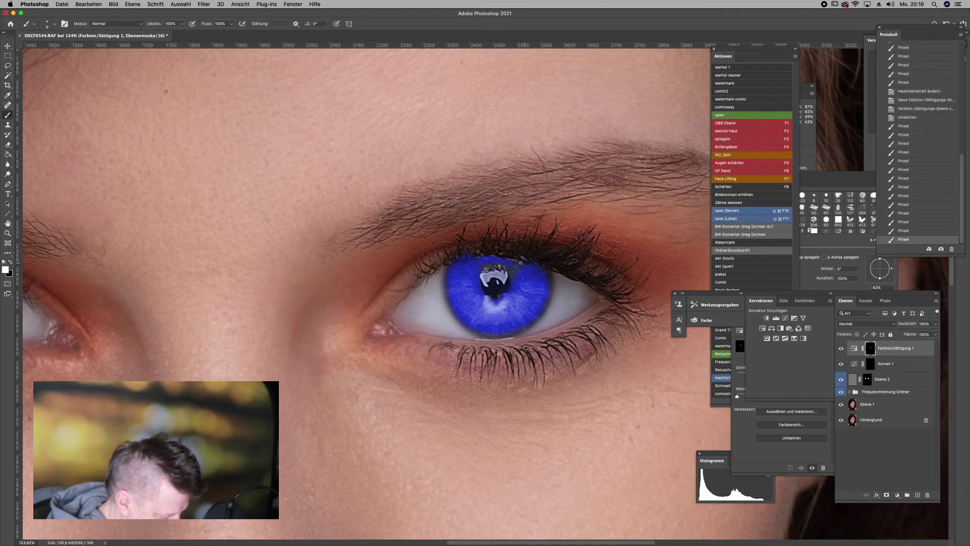
# Paint the blue tint across the left iris.
pyautogui.moveTo(402, 371); pyautogui.dragTo(611, 367)
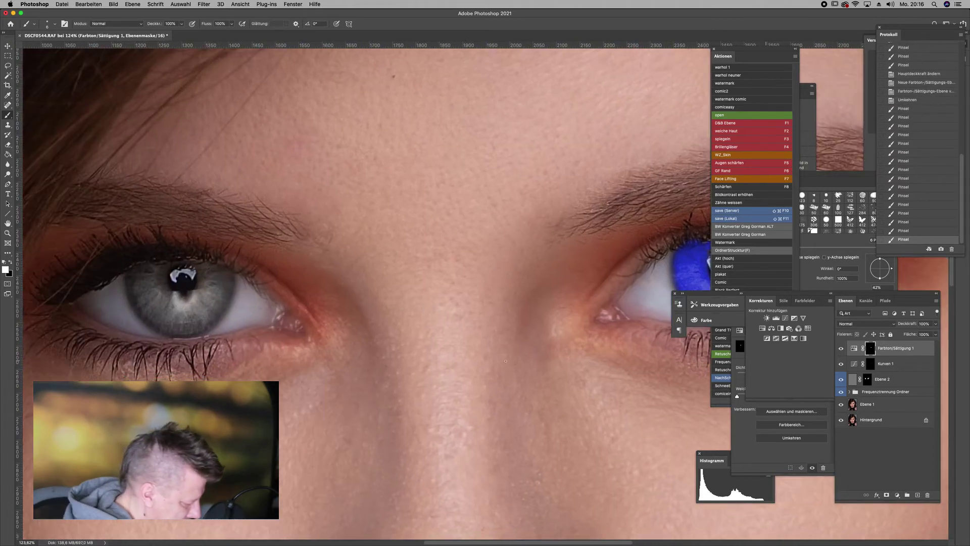
pyautogui.click(174, 261)
pyautogui.moveTo(175, 260)
pyautogui.mouseDown()
pyautogui.moveTo(201, 264)
pyautogui.moveTo(177, 261)
pyautogui.mouseUp()
pyautogui.moveTo(192, 260); pyautogui.dragTo(202, 266)
pyautogui.moveTo(175, 303); pyautogui.dragTo(202, 304)
pyautogui.moveTo(136, 272)
pyautogui.mouseDown()
pyautogui.moveTo(140, 294)
pyautogui.moveTo(165, 293)
pyautogui.mouseUp()
pyautogui.moveTo(148, 276)
pyautogui.mouseDown()
pyautogui.moveTo(162, 293)
pyautogui.moveTo(190, 275)
pyautogui.moveTo(212, 276)
pyautogui.moveTo(184, 271)
pyautogui.moveTo(210, 271)
pyautogui.moveTo(217, 293)
pyautogui.moveTo(204, 267)
pyautogui.moveTo(182, 270)
pyautogui.mouseUp()
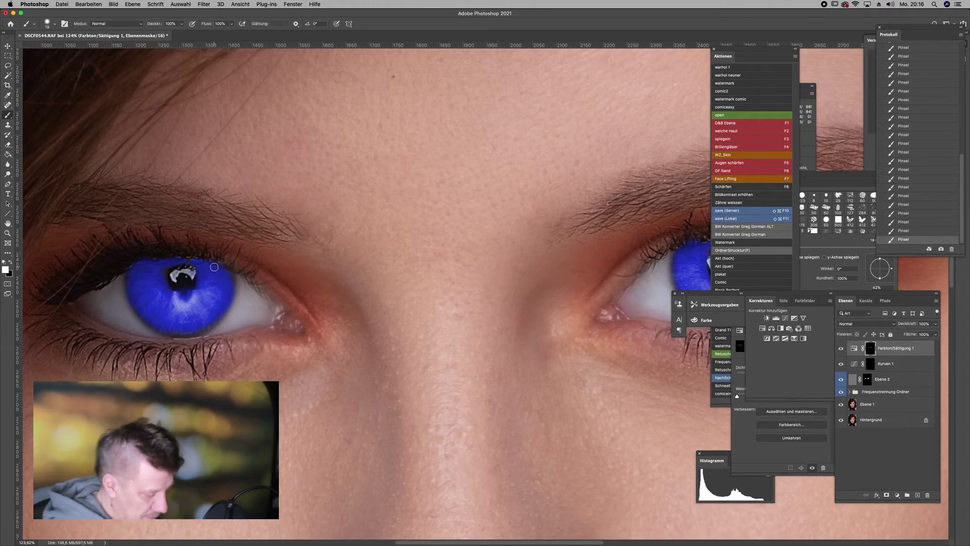
# Set Farbton/Sättigung 1 to 22% opacity and toggle it to compare the eyes.
pyautogui.hotkey('ctrl', '0')
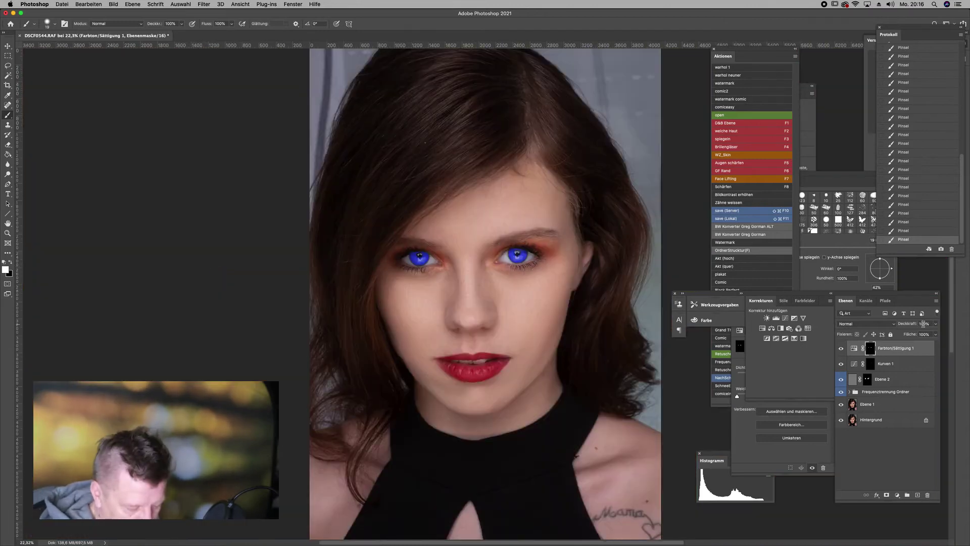
pyautogui.click(935, 326)
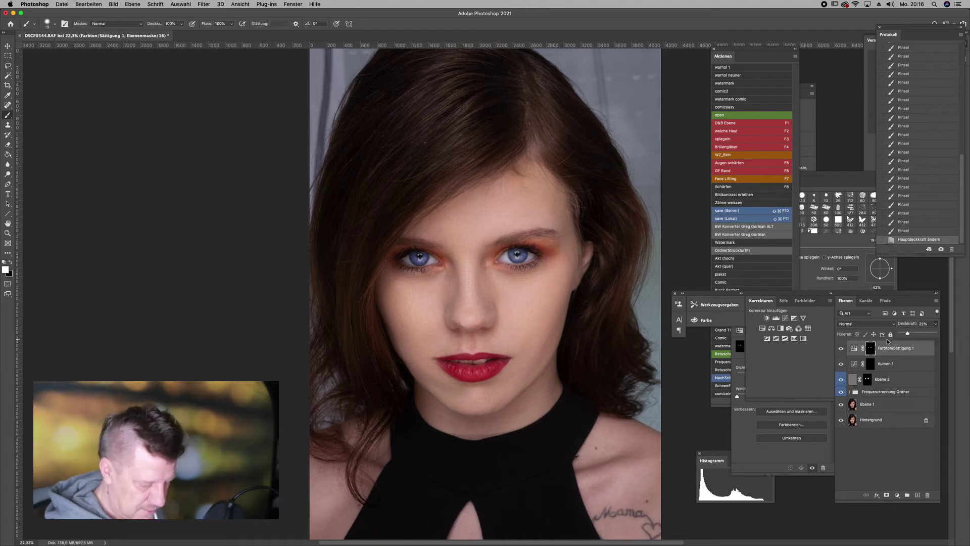
pyautogui.click(841, 350)
pyautogui.click(841, 349)
pyautogui.moveTo(536, 247)
pyautogui.mouseDown()
pyautogui.moveTo(572, 246)
pyautogui.moveTo(558, 283)
pyautogui.mouseUp()
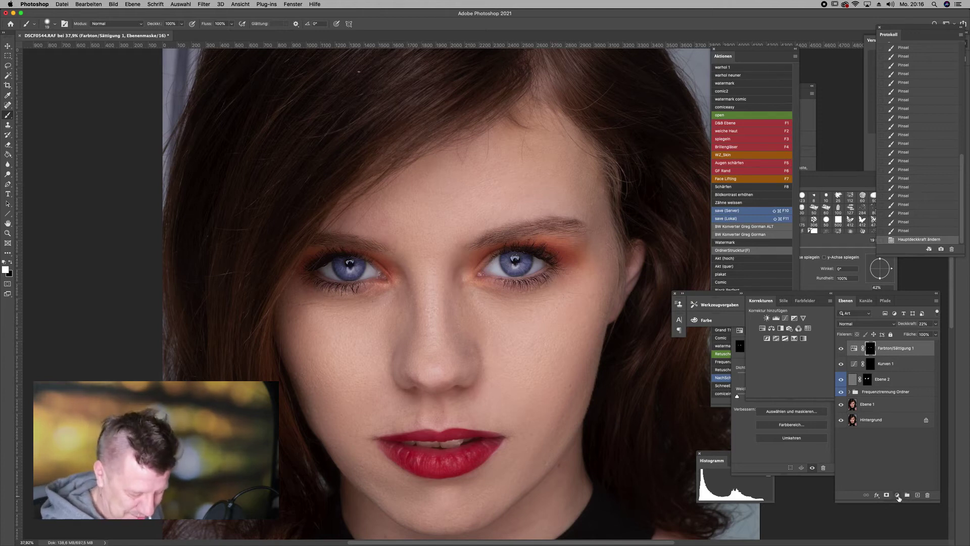
# Add a second colorized Hue/Saturation layer at hue 122 green with an inverted mask.
pyautogui.click(897, 497)
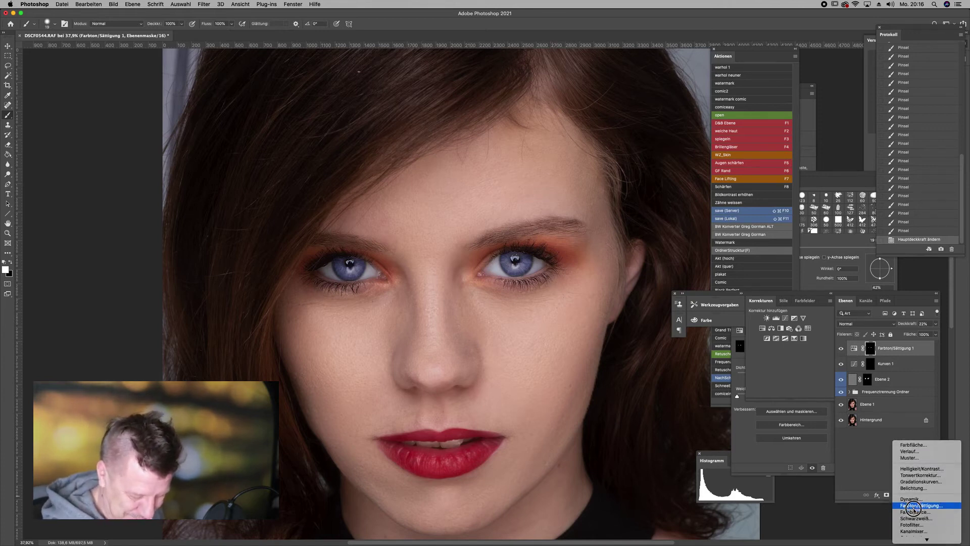
pyautogui.click(917, 506)
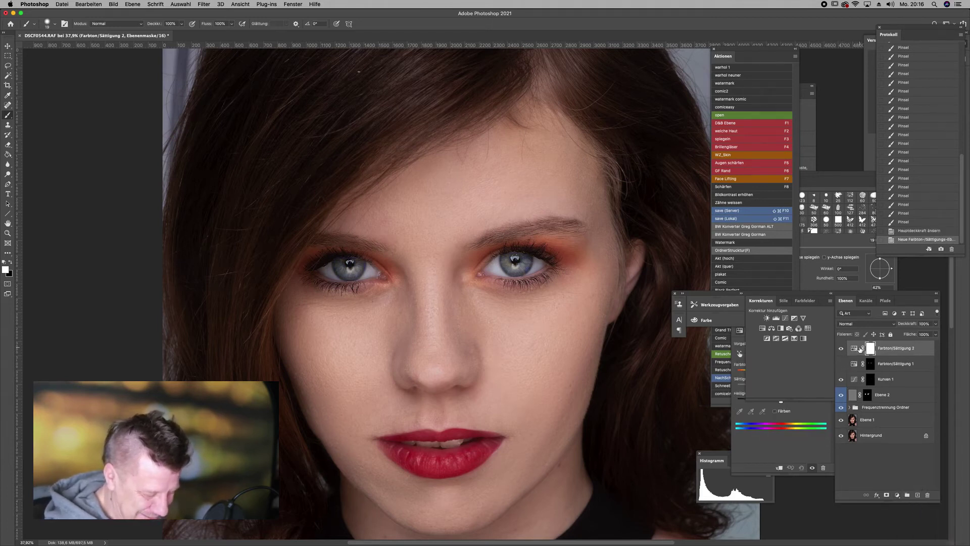
pyautogui.click(776, 410)
pyautogui.moveTo(749, 373)
pyautogui.mouseDown()
pyautogui.moveTo(795, 387)
pyautogui.moveTo(771, 401)
pyautogui.mouseUp()
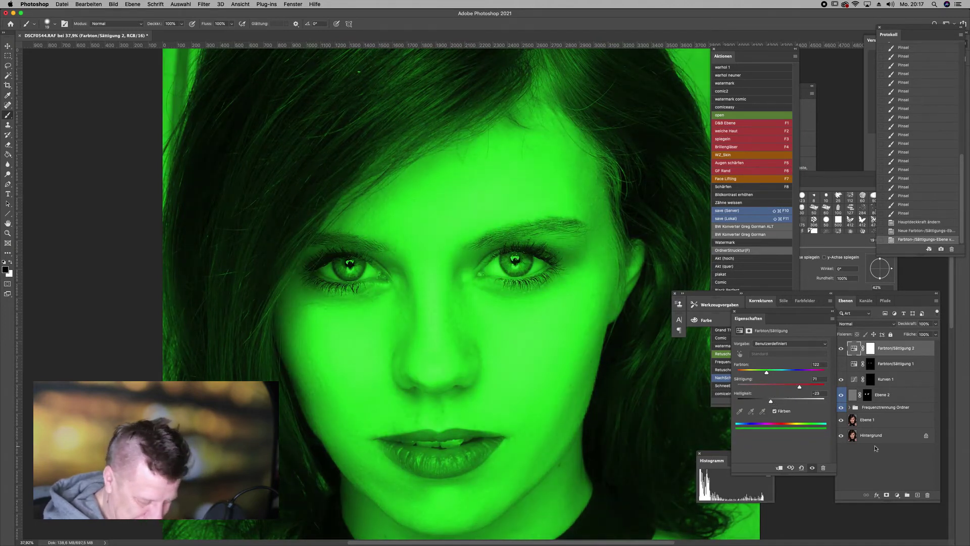
pyautogui.click(872, 349)
pyautogui.hotkey('ctrl', 'i')
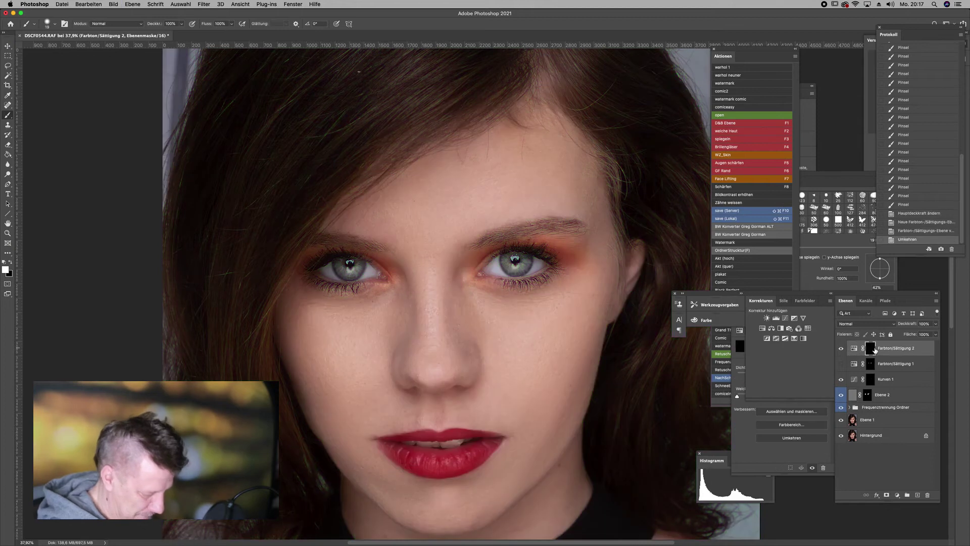
# Paint the green tint into both irises and lower the layer opacity to about 55%.
pyautogui.click(516, 264)
pyautogui.click(349, 264)
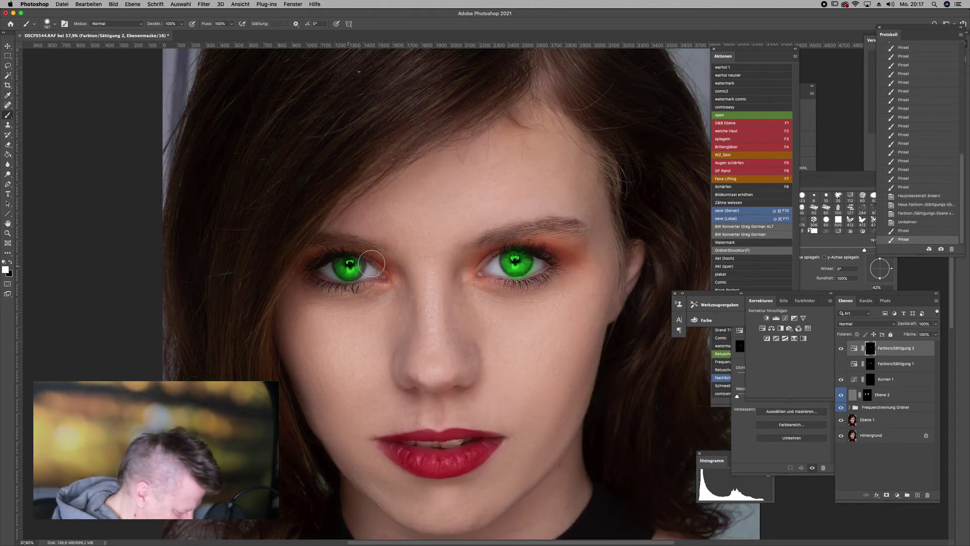
pyautogui.hotkey('ctrl', 'z')
pyautogui.hotkey('ctrl', 'z')
pyautogui.click(515, 264)
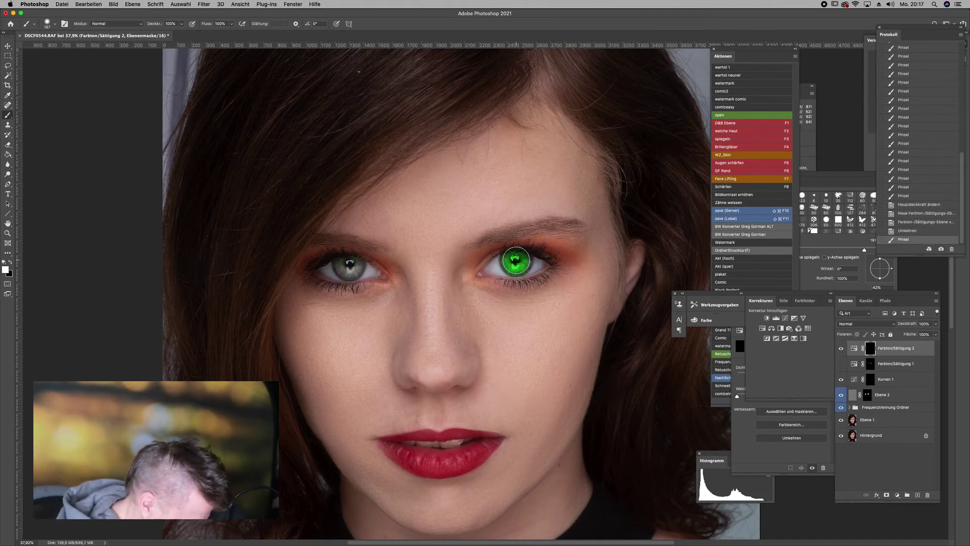
pyautogui.click(346, 263)
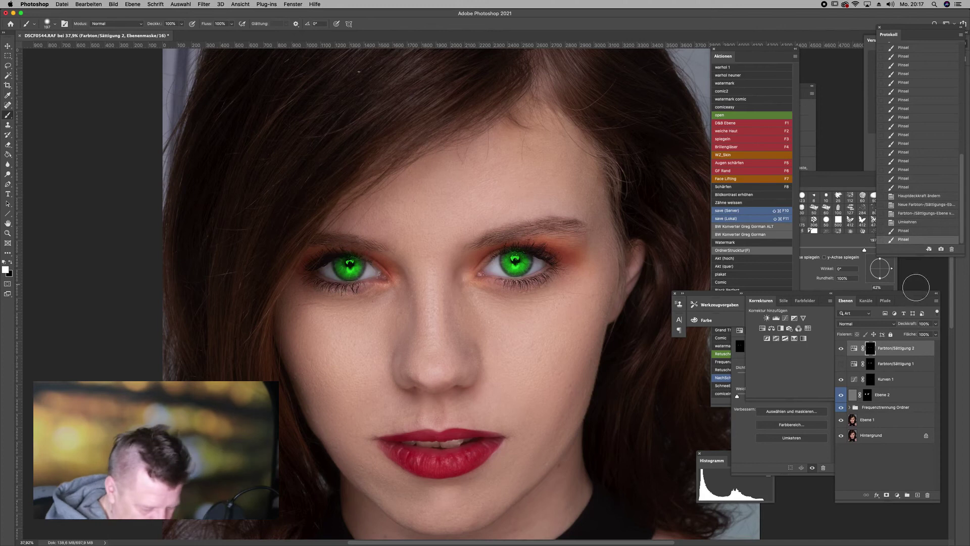
pyautogui.moveTo(932, 331); pyautogui.dragTo(916, 337)
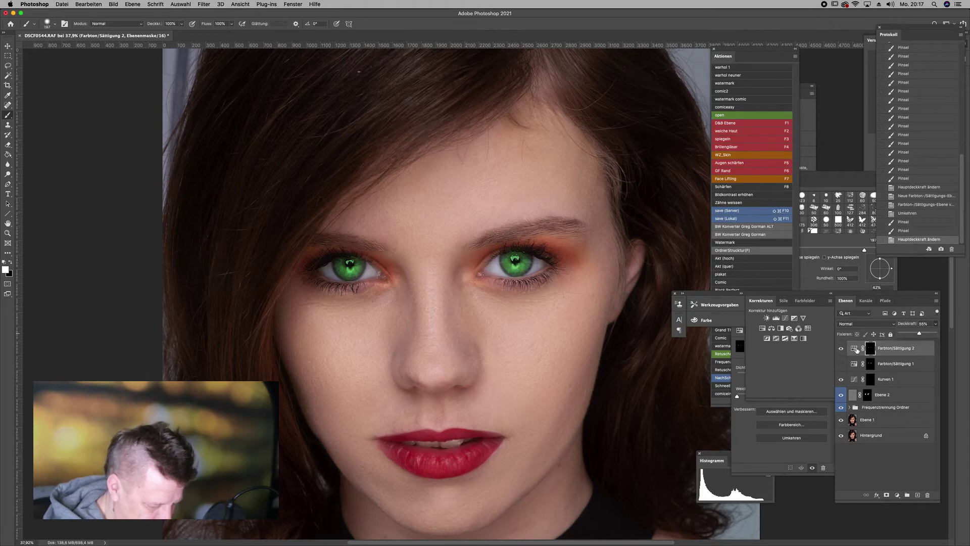
# Darken the green tint by setting its Lightness to -48.
pyautogui.click(856, 350)
pyautogui.click(799, 405)
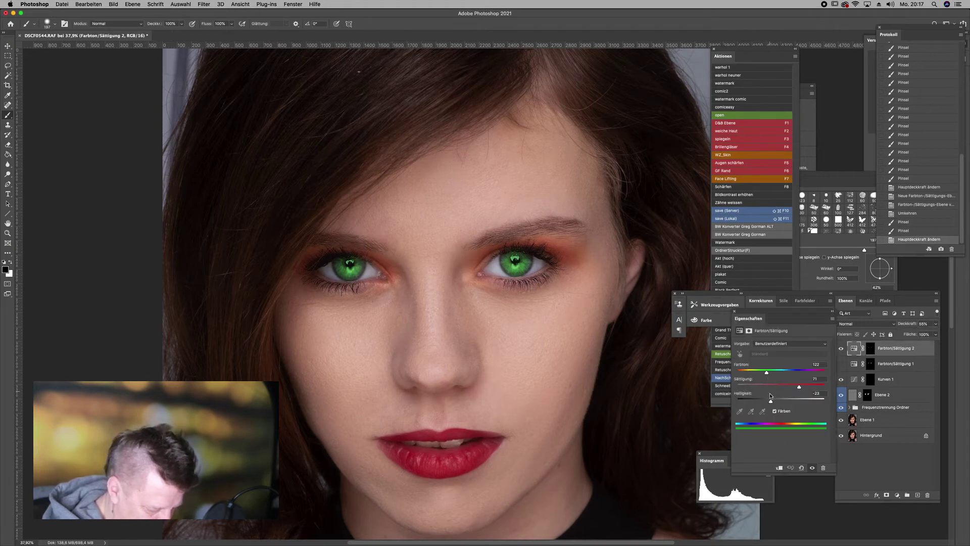
pyautogui.moveTo(769, 402); pyautogui.dragTo(761, 400)
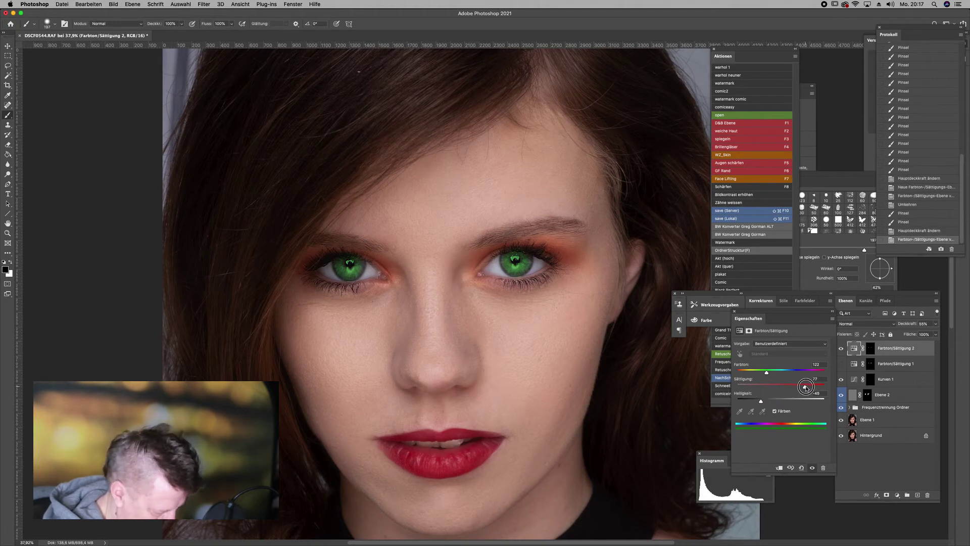
# Set Farbton/Sättigung 2 to 41% opacity and hide the layer.
pyautogui.click(925, 323)
pyautogui.click(935, 324)
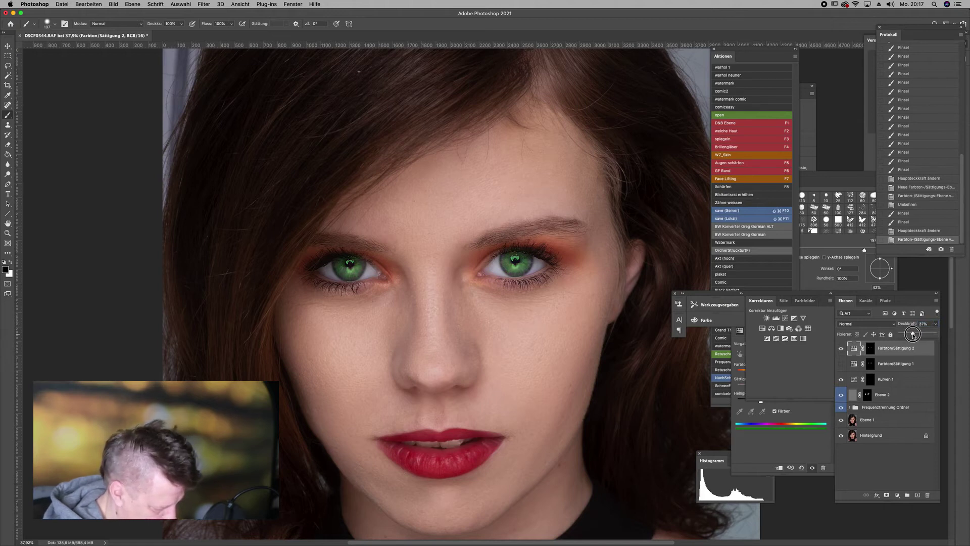
pyautogui.moveTo(915, 334); pyautogui.dragTo(914, 334)
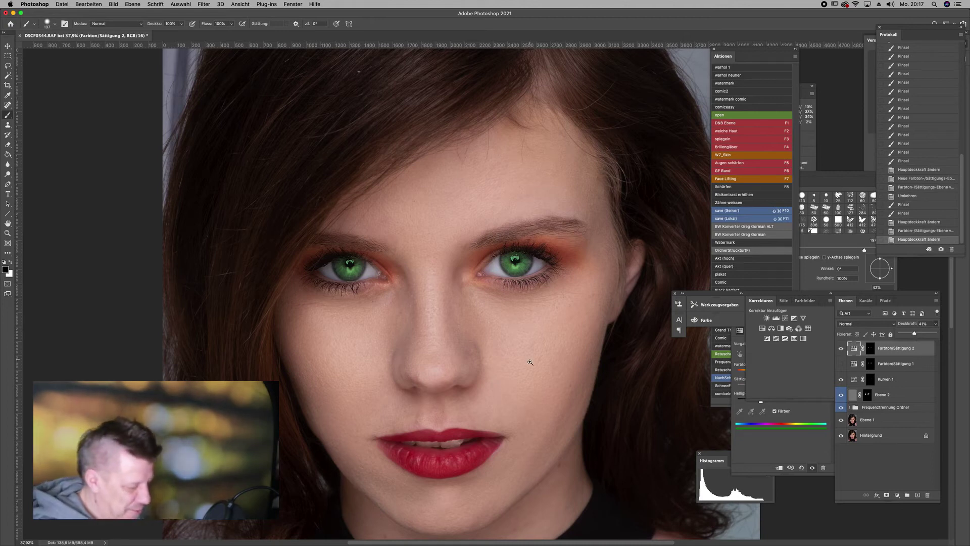
pyautogui.press('super+0')
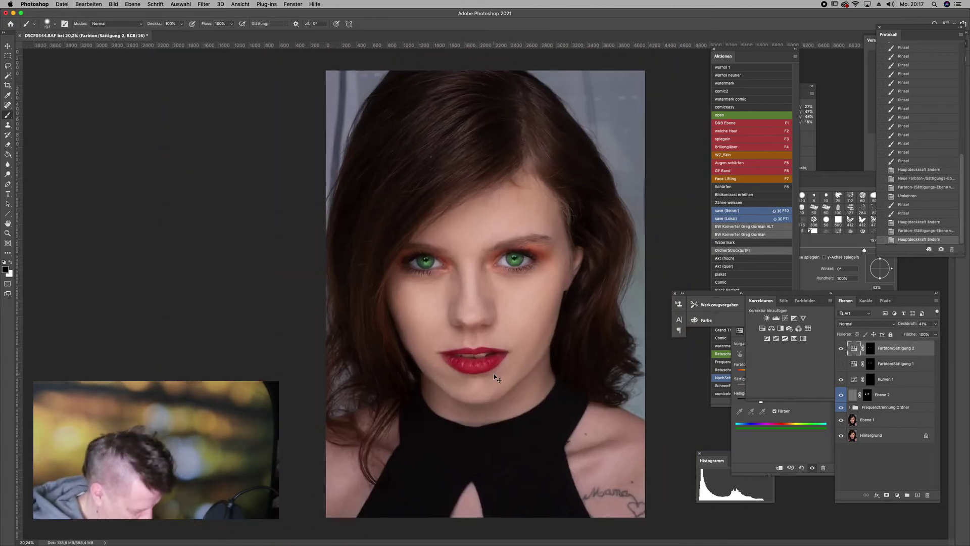
pyautogui.scroll(2, 494, 374)
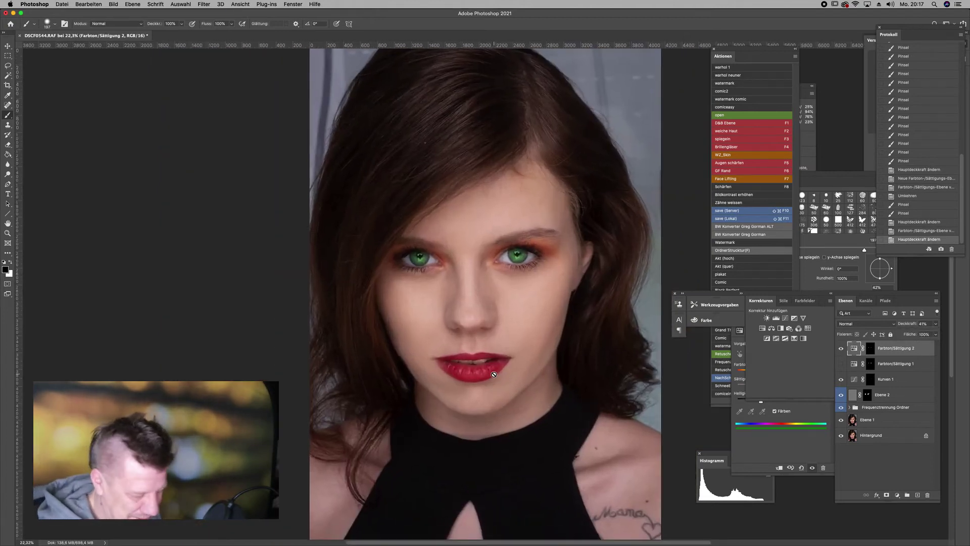
pyautogui.click(843, 350)
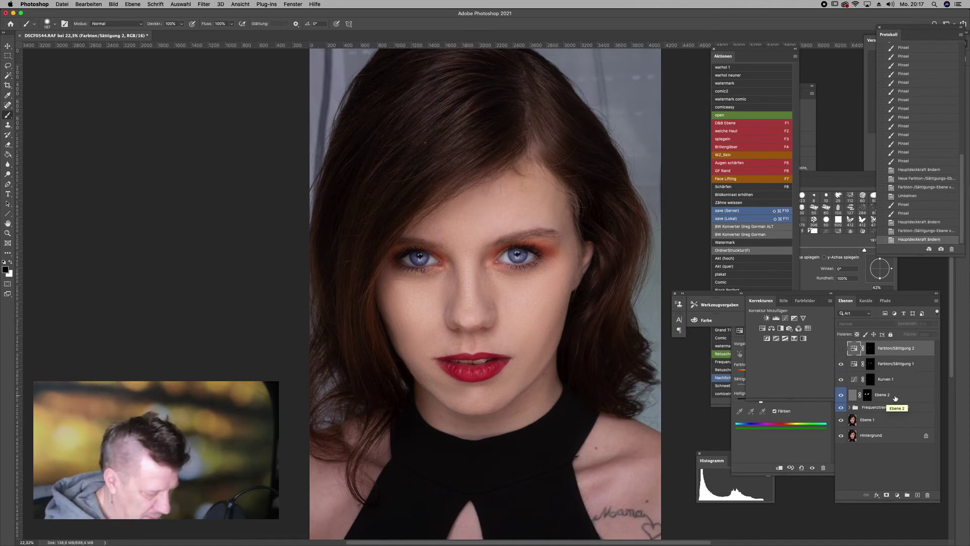
# Create a soft-light D&B layer with the D&B Ebene action and set brush opacity to 10%.
pyautogui.click(742, 123)
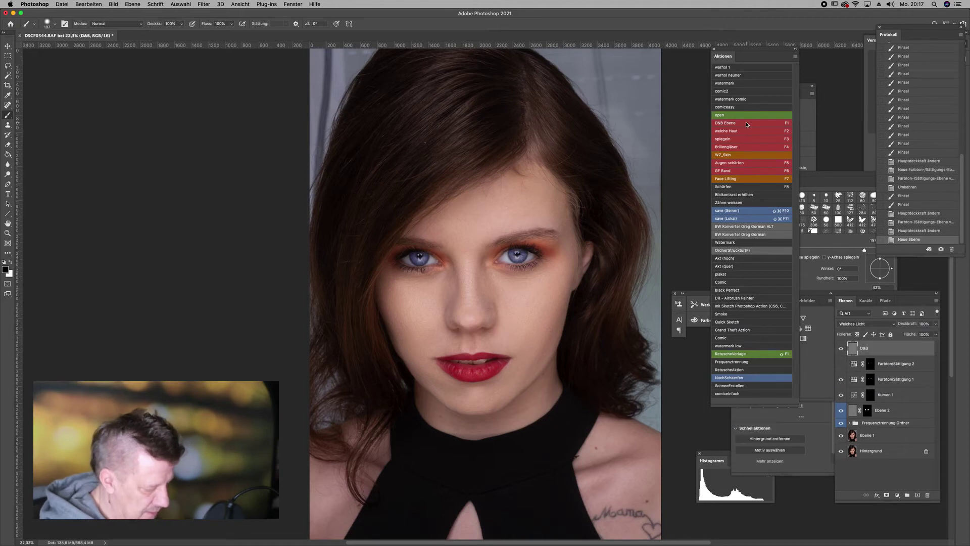
pyautogui.scroll(3, 528, 249)
pyautogui.scroll(5, 529, 249)
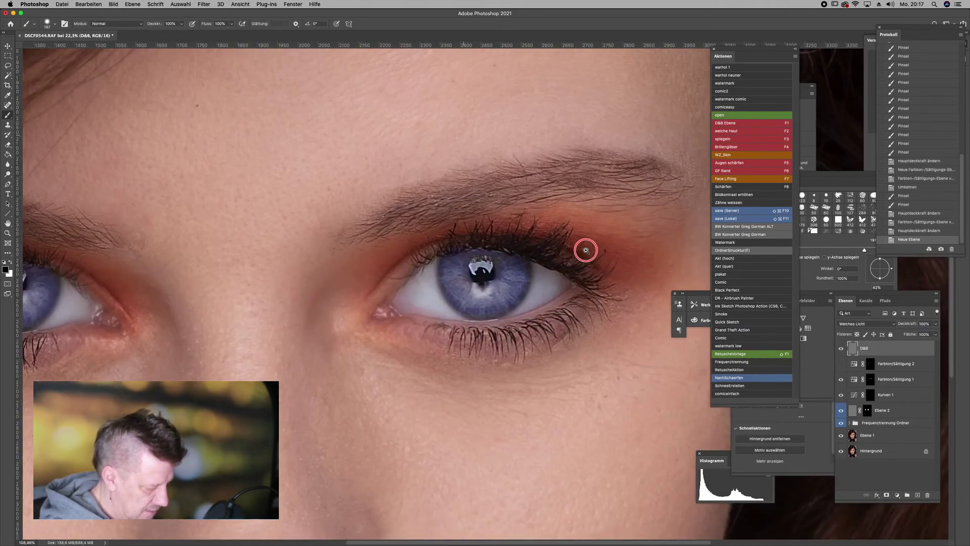
pyautogui.press('1')
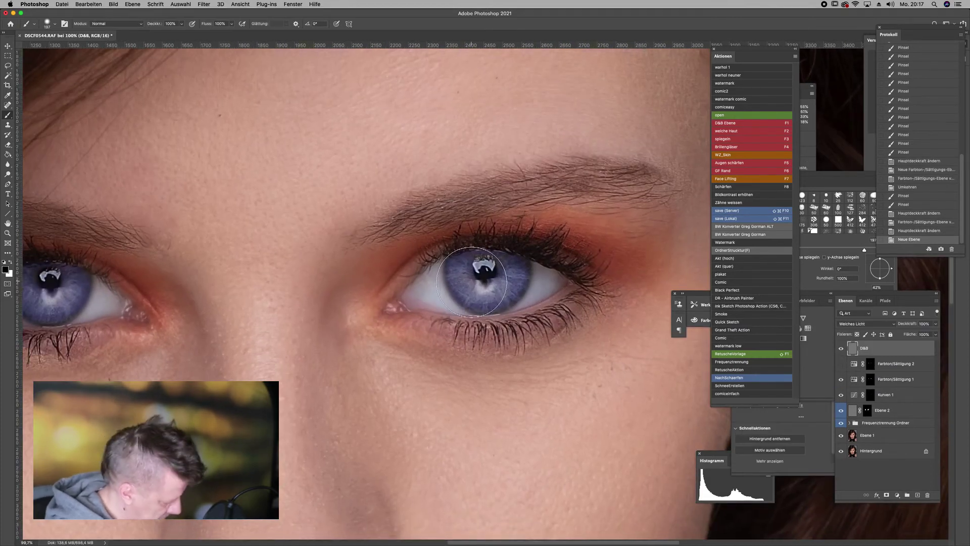
# Paint light strokes with a small brush around the edges of both irises.
pyautogui.moveTo(448, 272)
pyautogui.mouseDown()
pyautogui.moveTo(414, 272)
pyautogui.moveTo(458, 269)
pyautogui.mouseUp()
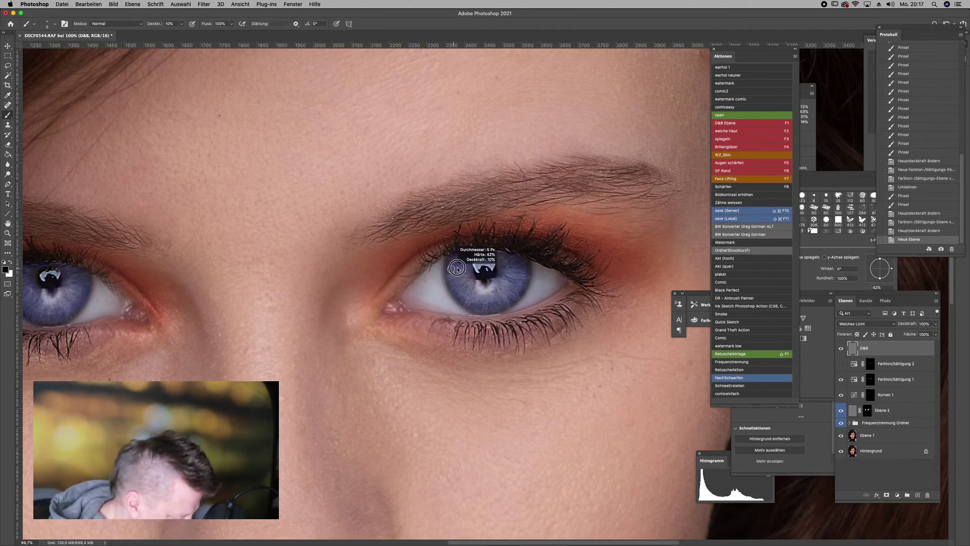
pyautogui.moveTo(456, 268); pyautogui.dragTo(447, 258)
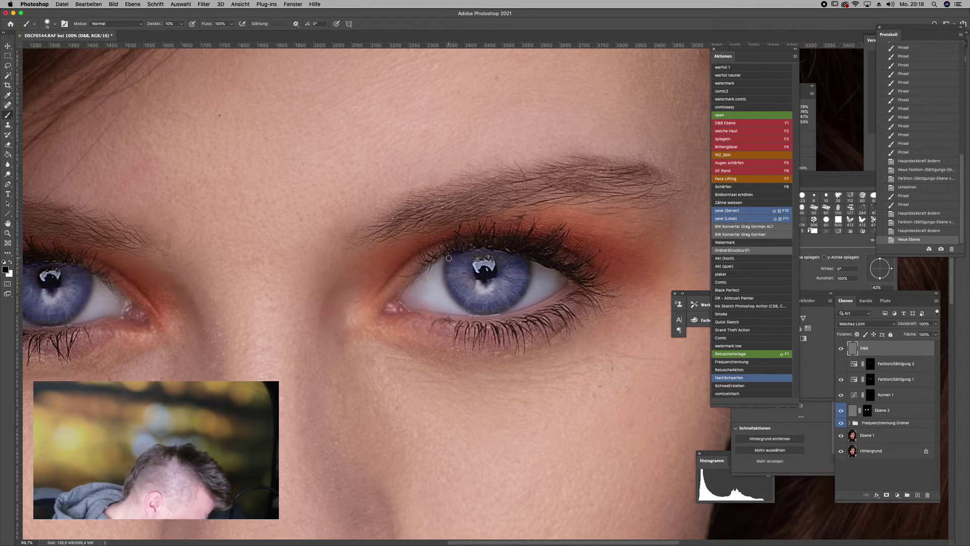
pyautogui.moveTo(446, 267)
pyautogui.mouseDown()
pyautogui.moveTo(467, 307)
pyautogui.moveTo(527, 272)
pyautogui.moveTo(513, 306)
pyautogui.mouseUp()
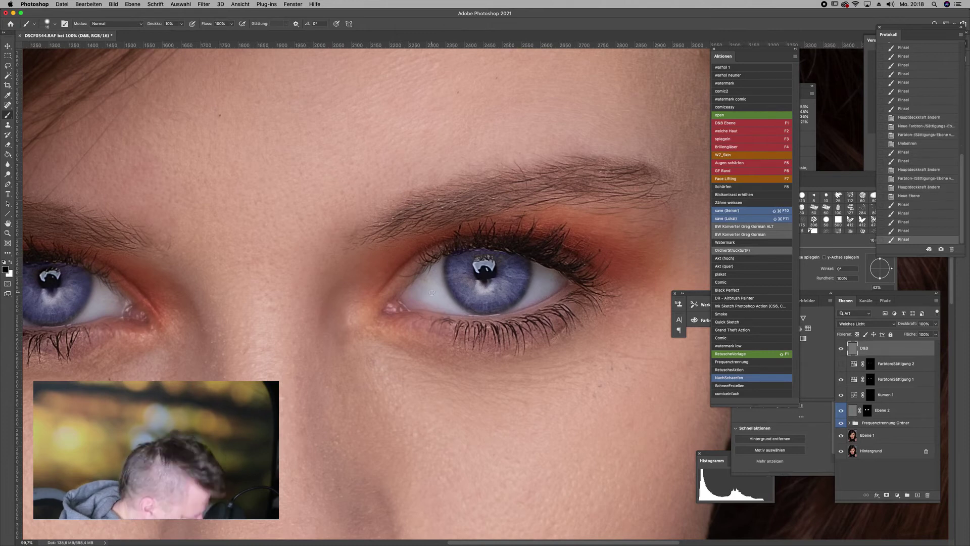
pyautogui.moveTo(264, 351); pyautogui.dragTo(422, 346)
pyautogui.moveTo(165, 260)
pyautogui.mouseDown()
pyautogui.moveTo(180, 298)
pyautogui.moveTo(225, 307)
pyautogui.moveTo(247, 277)
pyautogui.mouseUp()
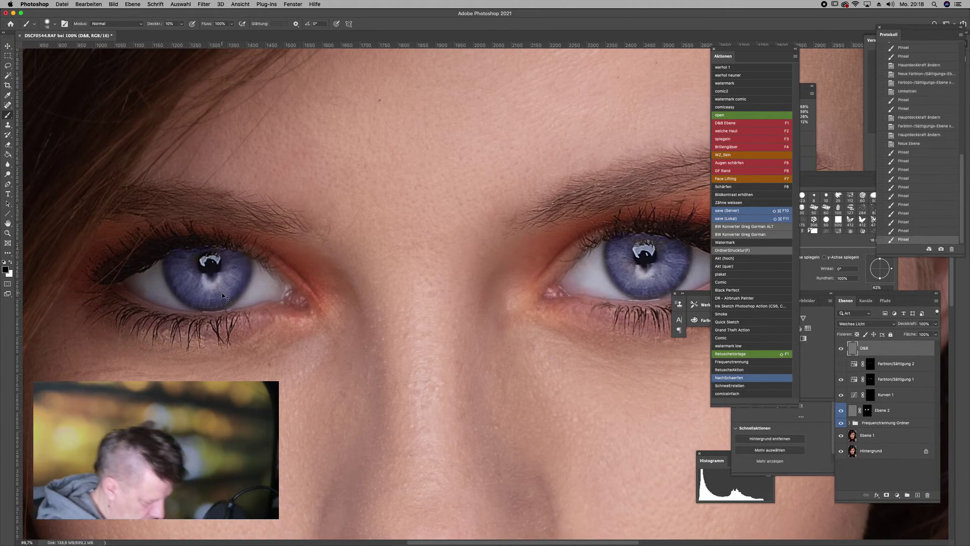
pyautogui.hotkey('ctrl', '0')
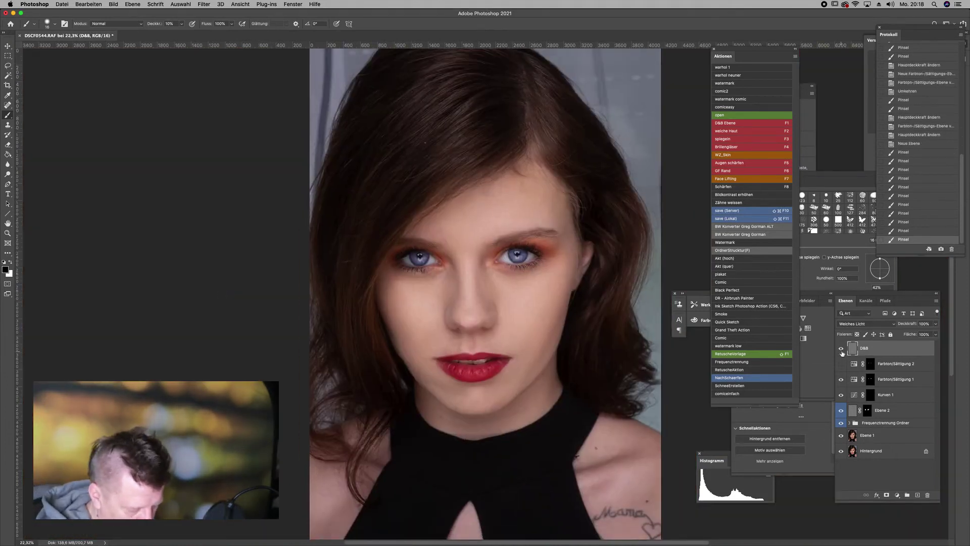
# Group the D&B, tint and Ebene 2 eye layers into one folder and stamp visible on top.
pyautogui.click(842, 349)
pyautogui.click(841, 348)
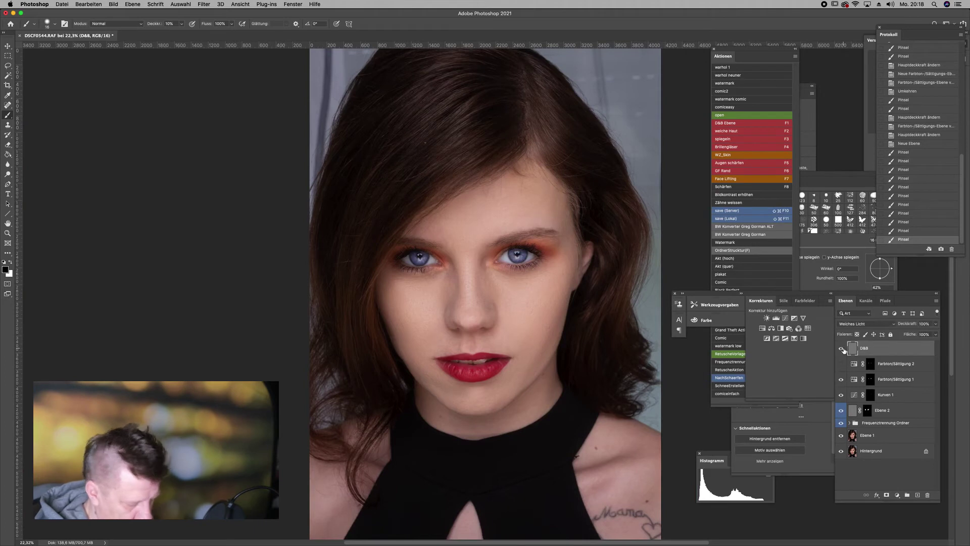
pyautogui.hotkey('alt', 'shift', '[')
pyautogui.hotkey('alt', 'shift', '[')
pyautogui.hotkey('alt', 'shift', '[')
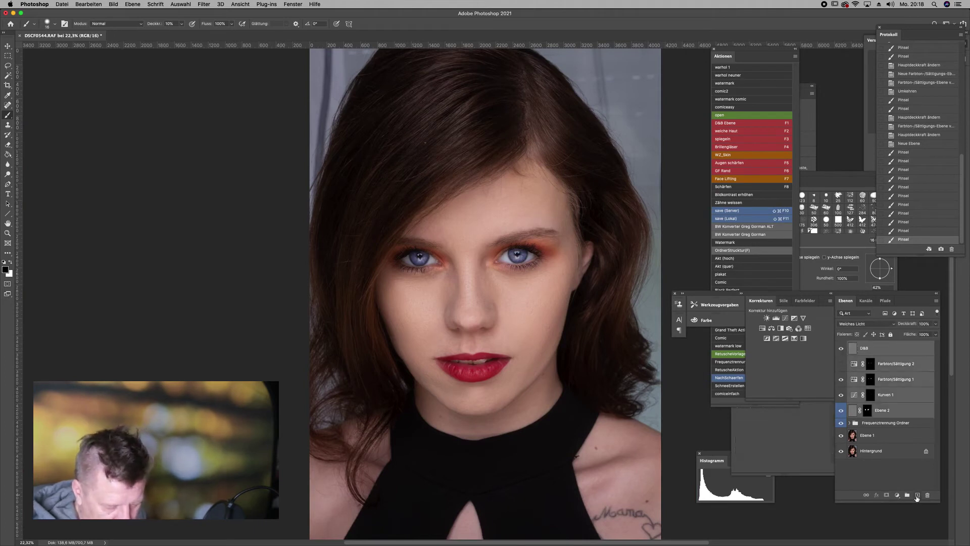
pyautogui.keyDown('alt'); pyautogui.click(907, 496); pyautogui.keyUp('alt')
pyautogui.write('AUgene')
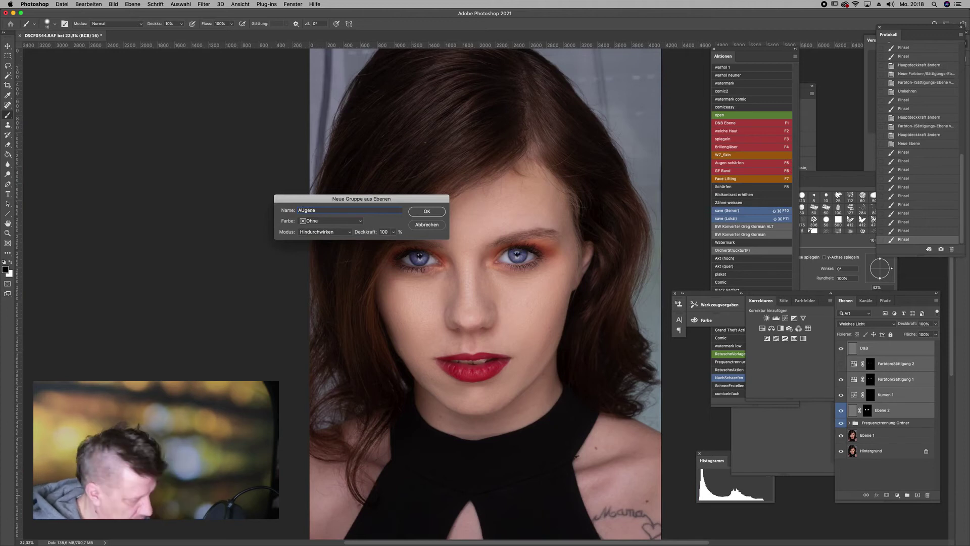
pyautogui.press('Return')
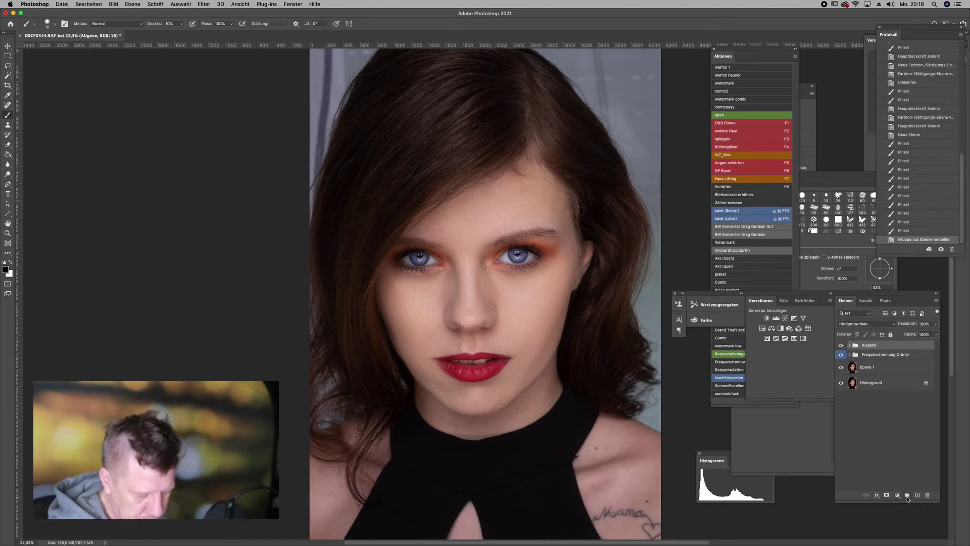
pyautogui.hotkey('ctrl', 'shift', 'alt', 'e')
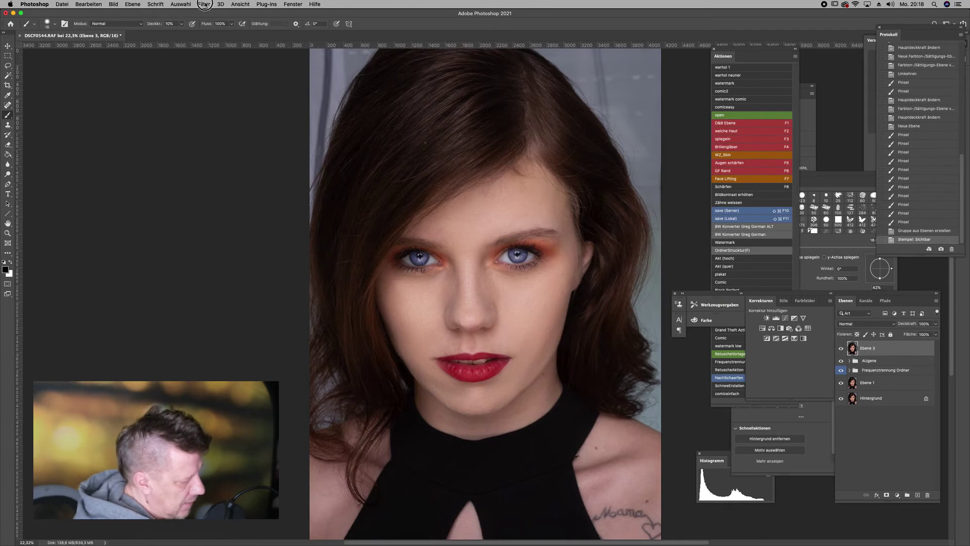
# Apply a Camera Raw grade to Ebene 3: shadows +66, highlights -19, clarity -7, vibrance +9.
pyautogui.click(204, 4)
pyautogui.click(226, 63)
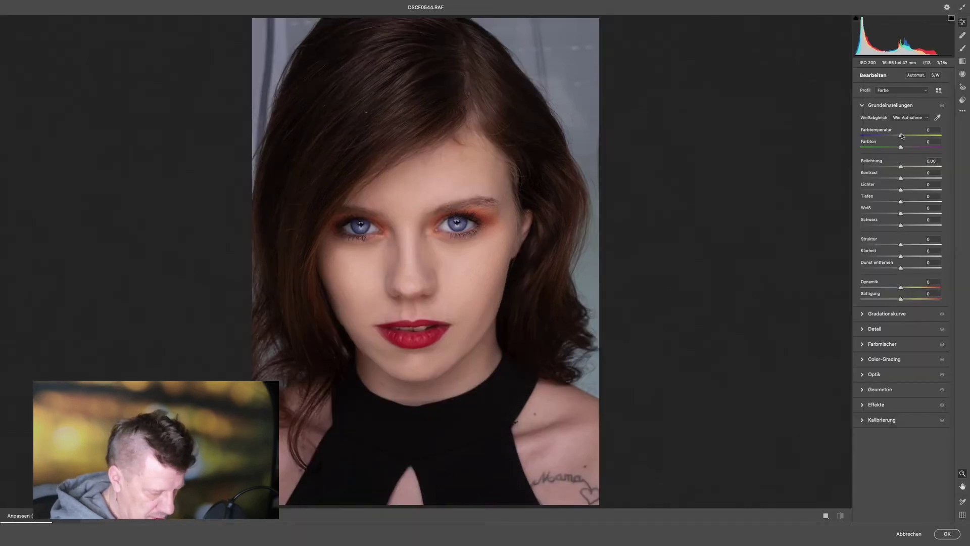
pyautogui.moveTo(902, 136); pyautogui.dragTo(899, 136)
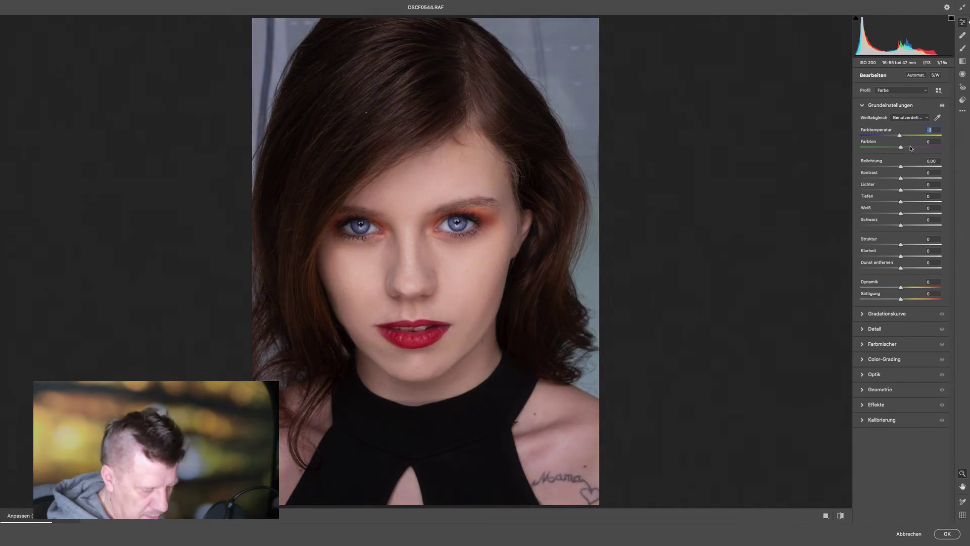
pyautogui.moveTo(902, 167); pyautogui.dragTo(901, 167)
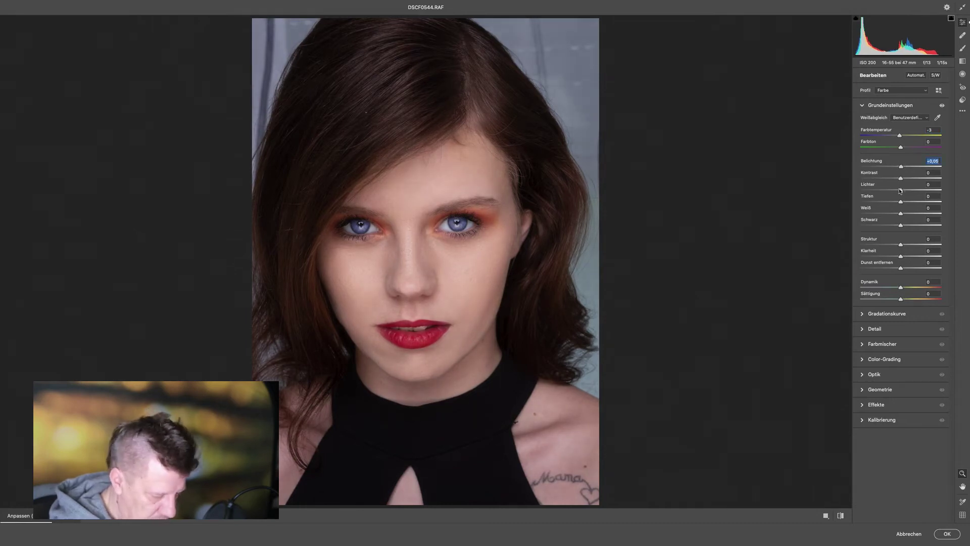
pyautogui.moveTo(900, 206); pyautogui.dragTo(928, 206)
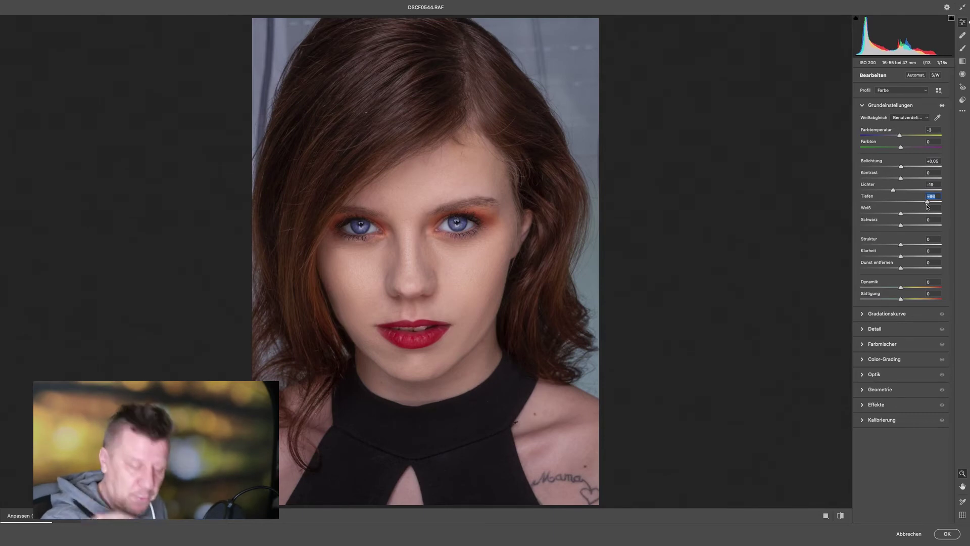
pyautogui.moveTo(900, 256); pyautogui.dragTo(904, 286)
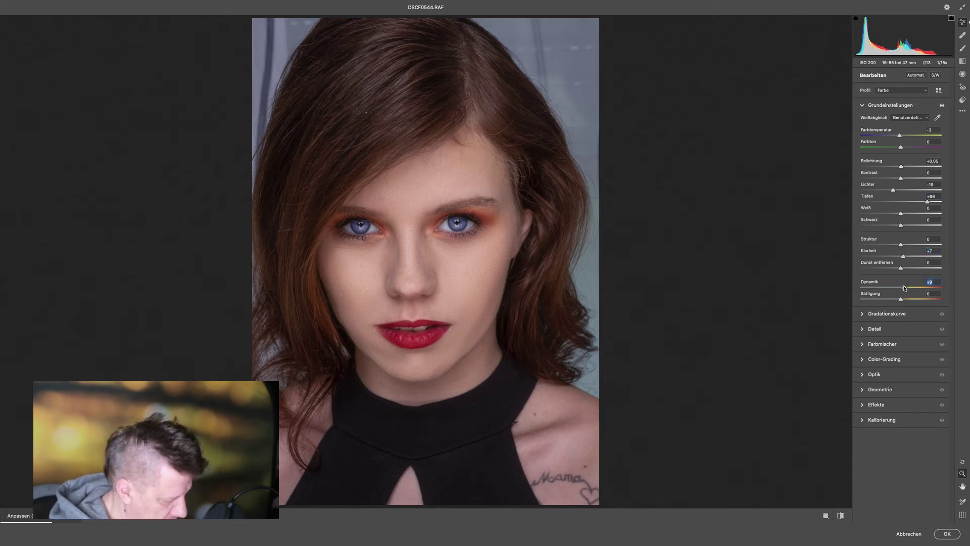
pyautogui.click(948, 535)
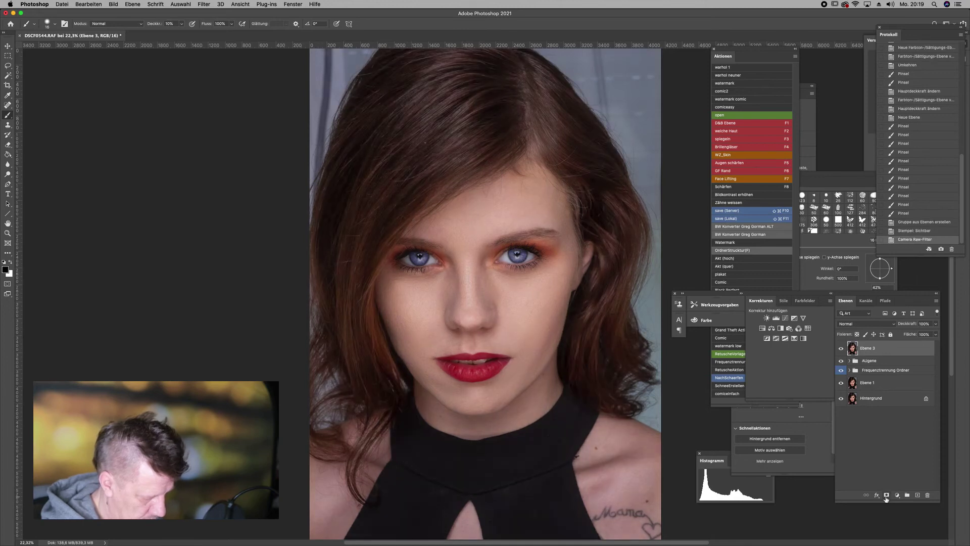
# Give Ebene 3 an inverted mask and paint the grade back onto the hair at full strength.
pyautogui.click(886, 498)
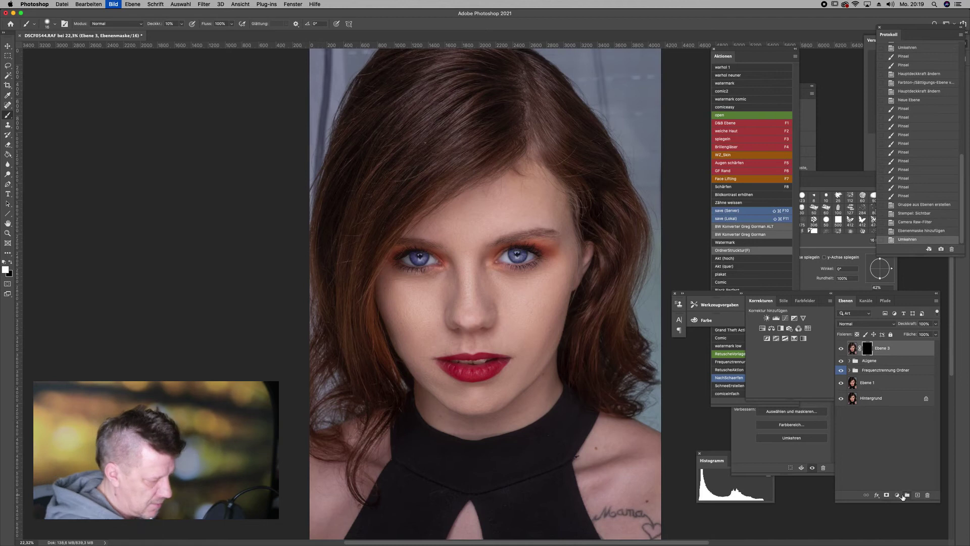
pyautogui.hotkey('ctrl', 'i')
pyautogui.press('0')
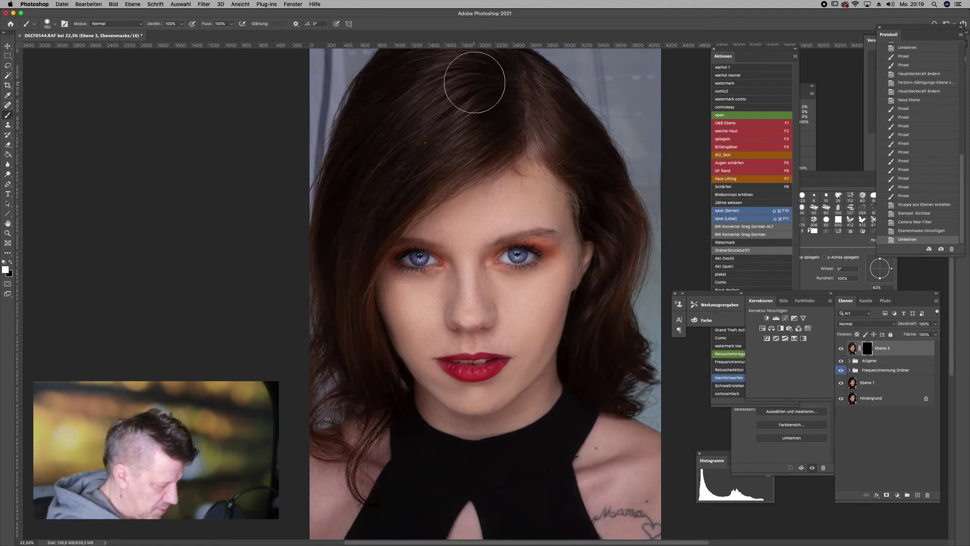
pyautogui.moveTo(421, 165); pyautogui.dragTo(405, 64)
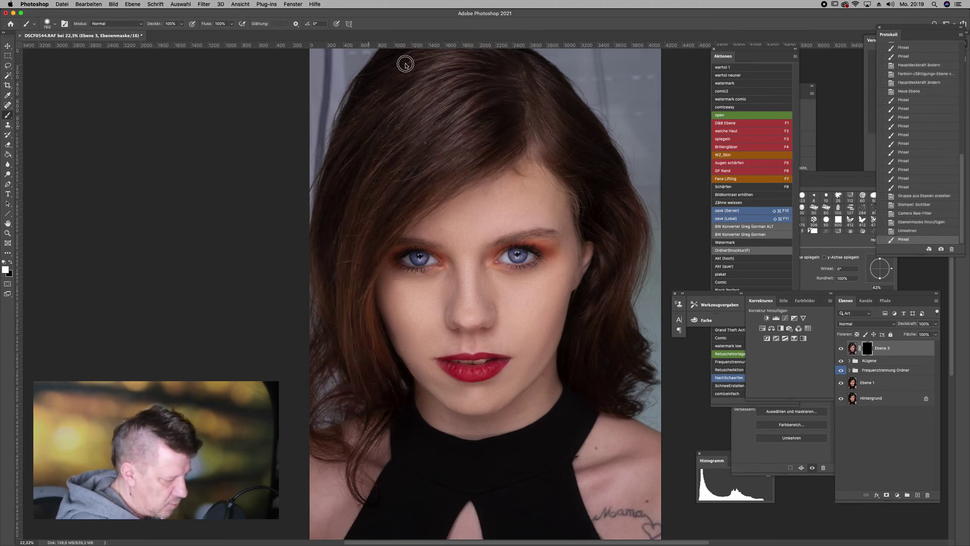
pyautogui.moveTo(530, 97)
pyautogui.mouseDown()
pyautogui.moveTo(518, 97)
pyautogui.moveTo(620, 200)
pyautogui.mouseUp()
pyautogui.moveTo(615, 204)
pyautogui.mouseDown()
pyautogui.moveTo(597, 217)
pyautogui.moveTo(587, 336)
pyautogui.moveTo(598, 390)
pyautogui.moveTo(581, 353)
pyautogui.moveTo(596, 336)
pyautogui.moveTo(605, 346)
pyautogui.moveTo(563, 135)
pyautogui.moveTo(459, 87)
pyautogui.moveTo(385, 87)
pyautogui.moveTo(331, 346)
pyautogui.moveTo(358, 363)
pyautogui.mouseUp()
pyautogui.moveTo(581, 324)
pyautogui.mouseDown()
pyautogui.moveTo(616, 370)
pyautogui.moveTo(628, 352)
pyautogui.moveTo(611, 389)
pyautogui.moveTo(612, 279)
pyautogui.mouseUp()
pyautogui.moveTo(566, 143)
pyautogui.mouseDown()
pyautogui.moveTo(504, 76)
pyautogui.moveTo(432, 71)
pyautogui.mouseUp()
pyautogui.moveTo(591, 262); pyautogui.dragTo(599, 269)
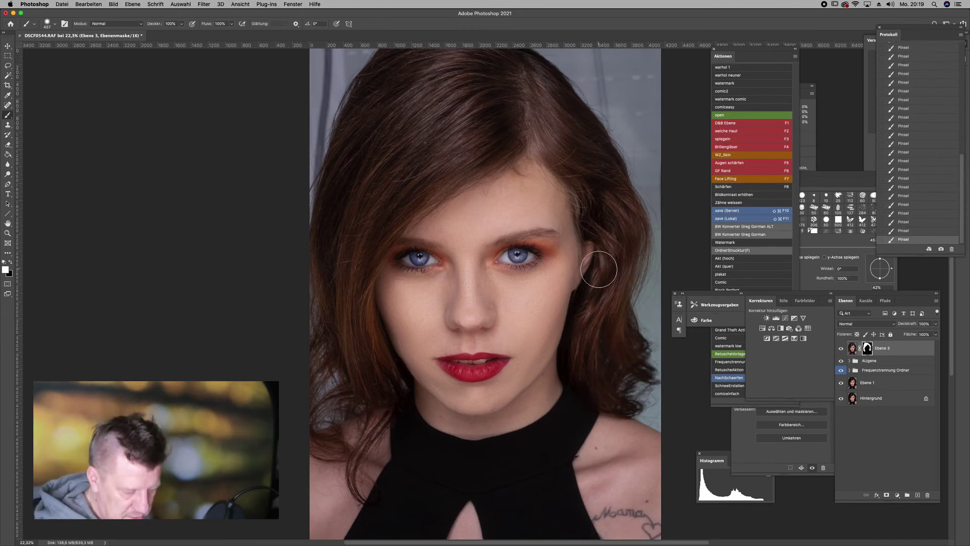
# Lower Ebene 3's opacity to 79% and toggle its visibility to compare.
pyautogui.hotkey('ctrl', 'h')
pyautogui.click(937, 324)
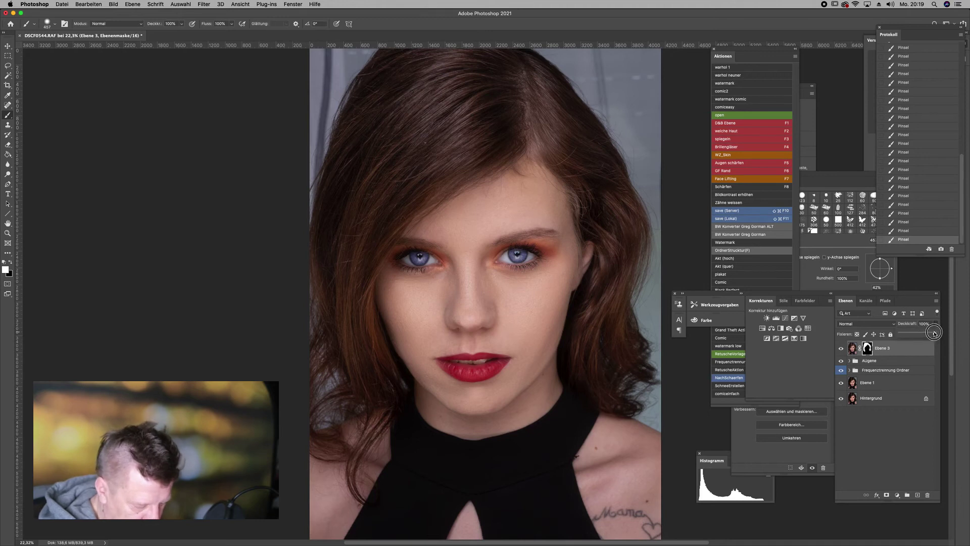
pyautogui.click(929, 335)
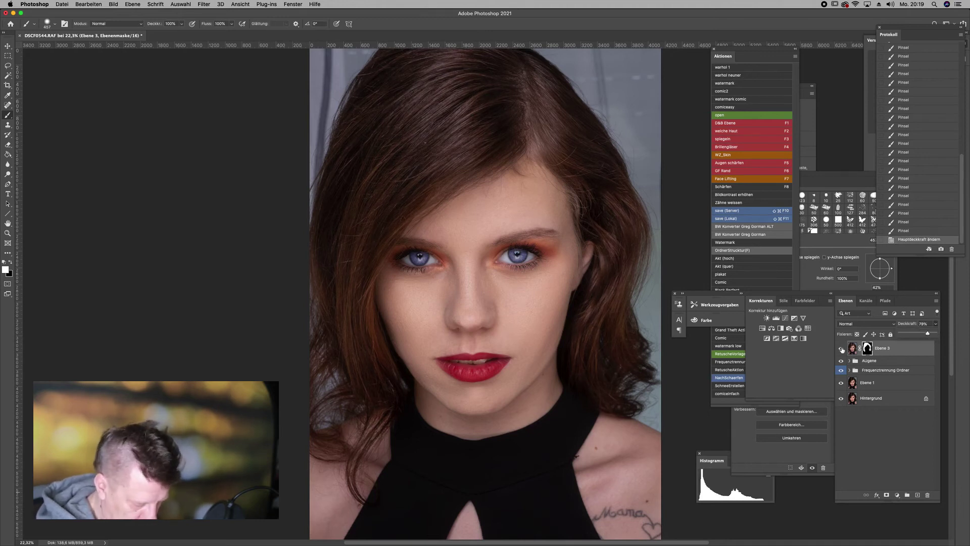
pyautogui.click(841, 349)
pyautogui.click(840, 348)
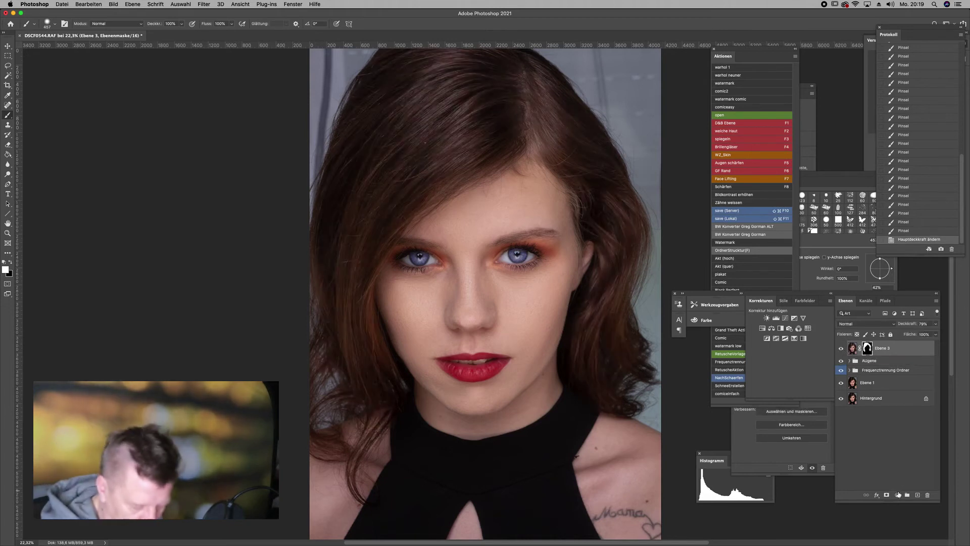
pyautogui.click(897, 495)
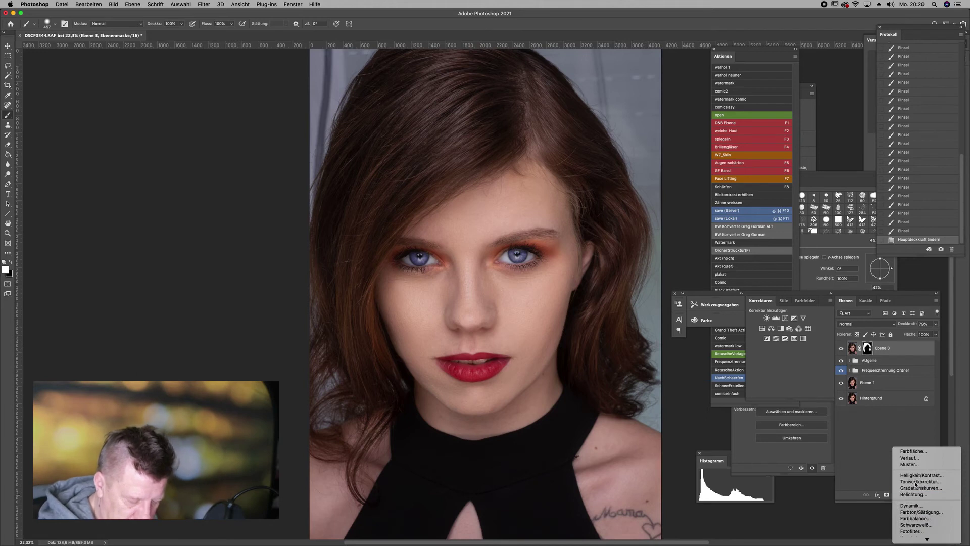
# Add a Levels layer with white input 124 and invert its mask.
pyautogui.press('Escape')
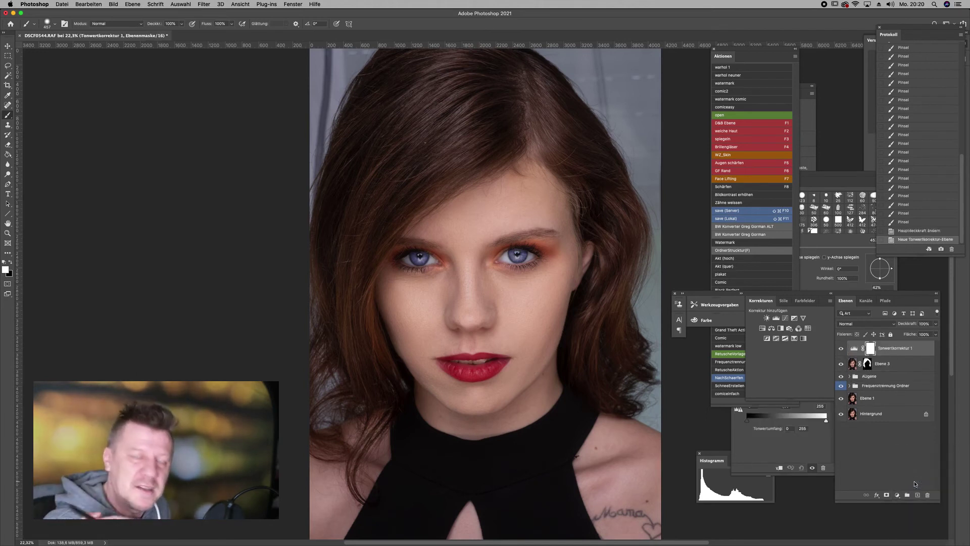
pyautogui.click(791, 444)
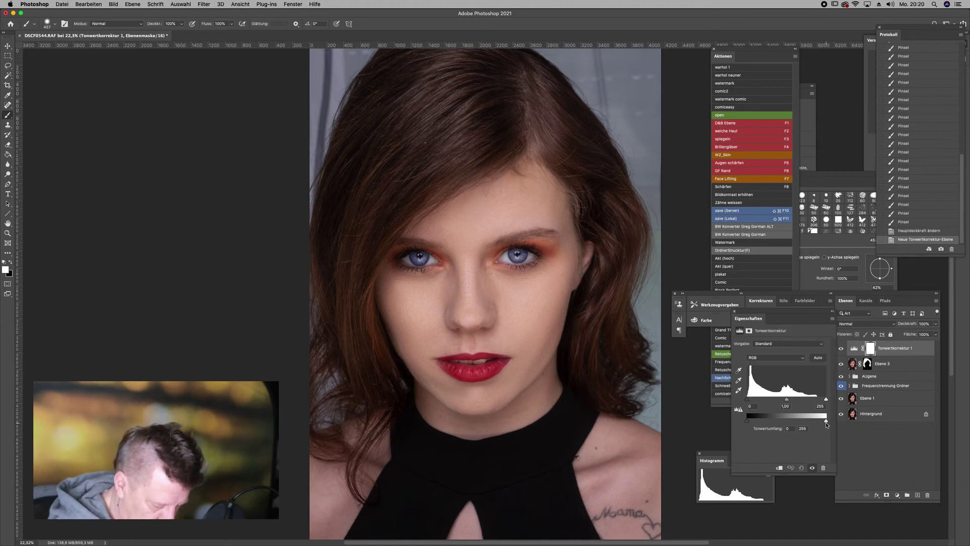
pyautogui.moveTo(795, 401); pyautogui.dragTo(785, 403)
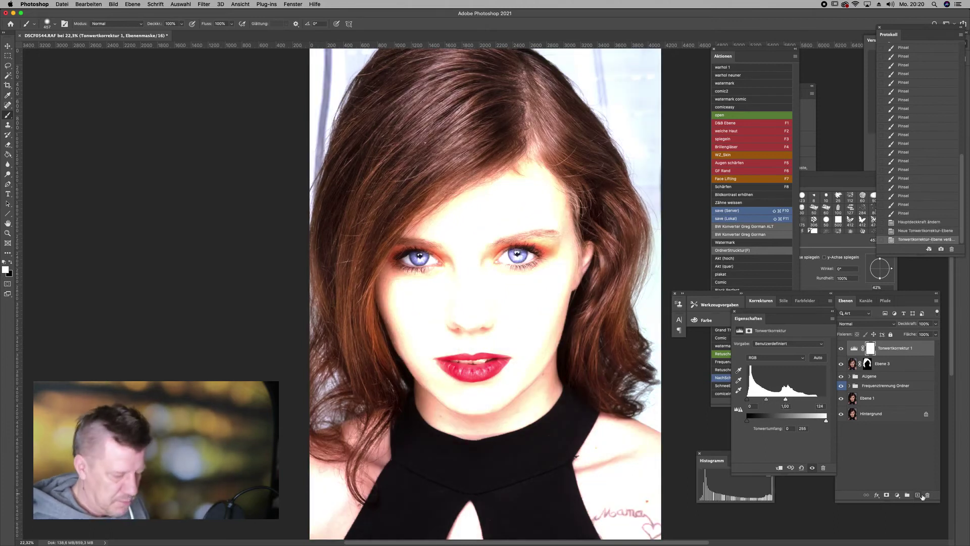
pyautogui.press('super+i')
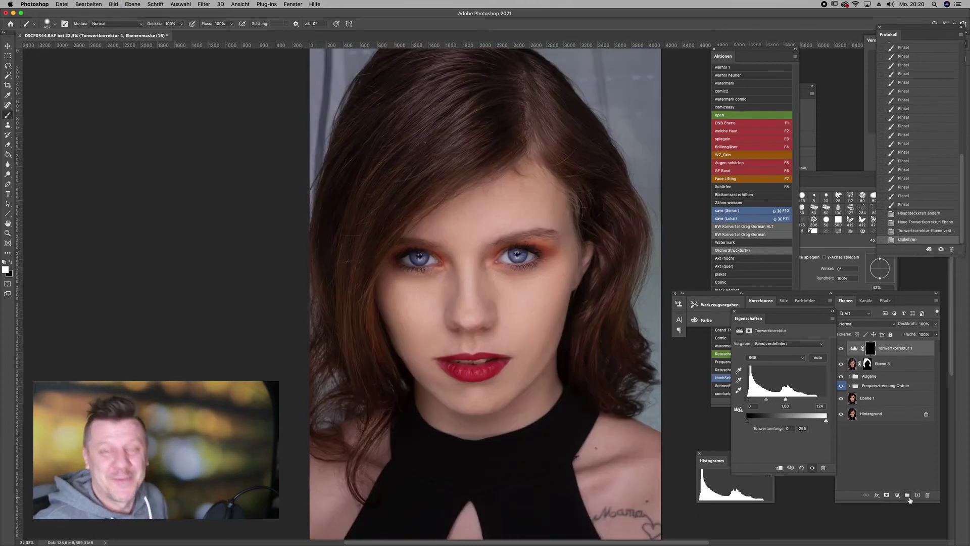
# Paint the brightening at 10% onto the hair parting, both temples and across the hair.
pyautogui.press('1')
pyautogui.press(']')
pyautogui.press(']')
pyautogui.press(']')
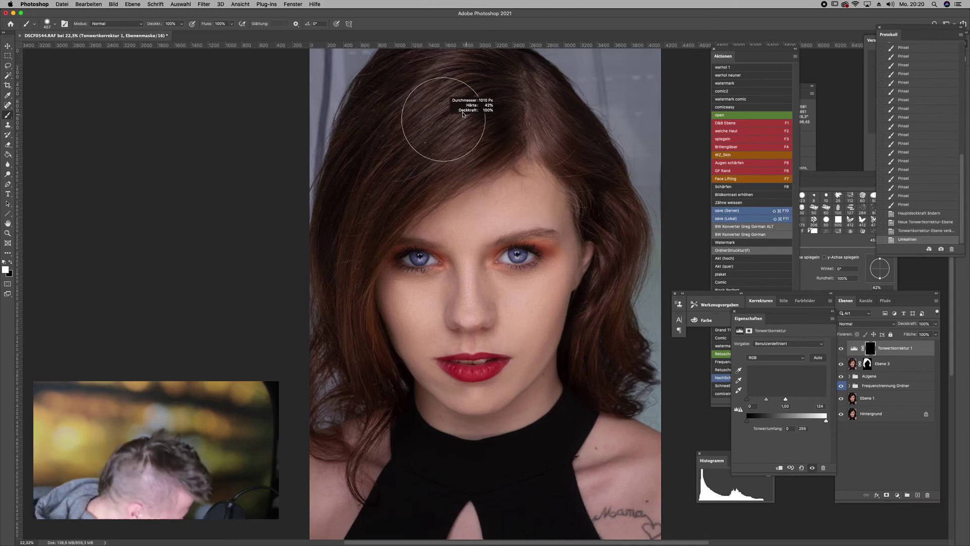
pyautogui.moveTo(466, 146); pyautogui.dragTo(538, 96)
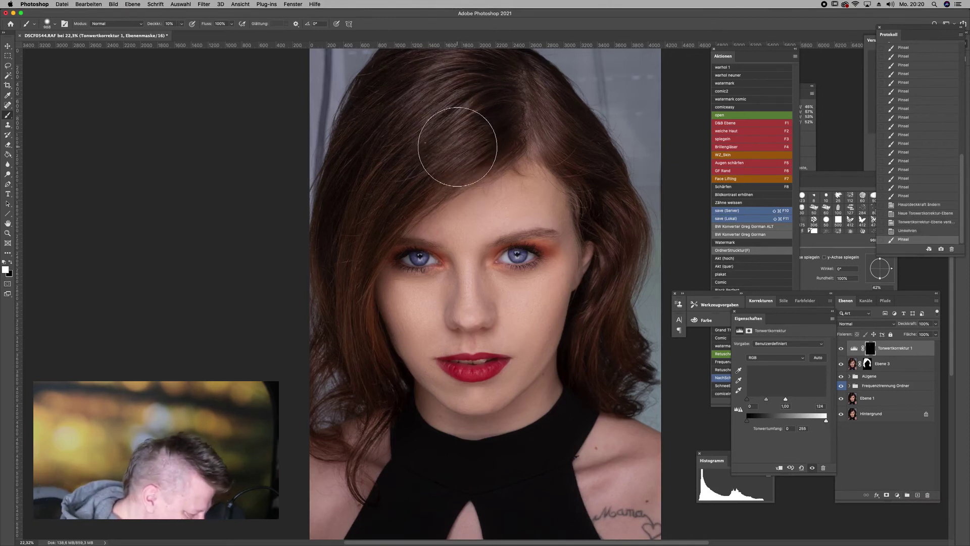
pyautogui.moveTo(357, 249)
pyautogui.mouseDown()
pyautogui.moveTo(367, 281)
pyautogui.moveTo(369, 267)
pyautogui.mouseUp()
pyautogui.moveTo(612, 223)
pyautogui.mouseDown()
pyautogui.moveTo(616, 292)
pyautogui.moveTo(615, 254)
pyautogui.moveTo(609, 262)
pyautogui.moveTo(625, 210)
pyautogui.moveTo(601, 329)
pyautogui.moveTo(617, 353)
pyautogui.mouseUp()
pyautogui.moveTo(349, 318)
pyautogui.mouseDown()
pyautogui.moveTo(353, 197)
pyautogui.moveTo(472, 145)
pyautogui.moveTo(449, 56)
pyautogui.moveTo(541, 83)
pyautogui.moveTo(618, 197)
pyautogui.mouseUp()
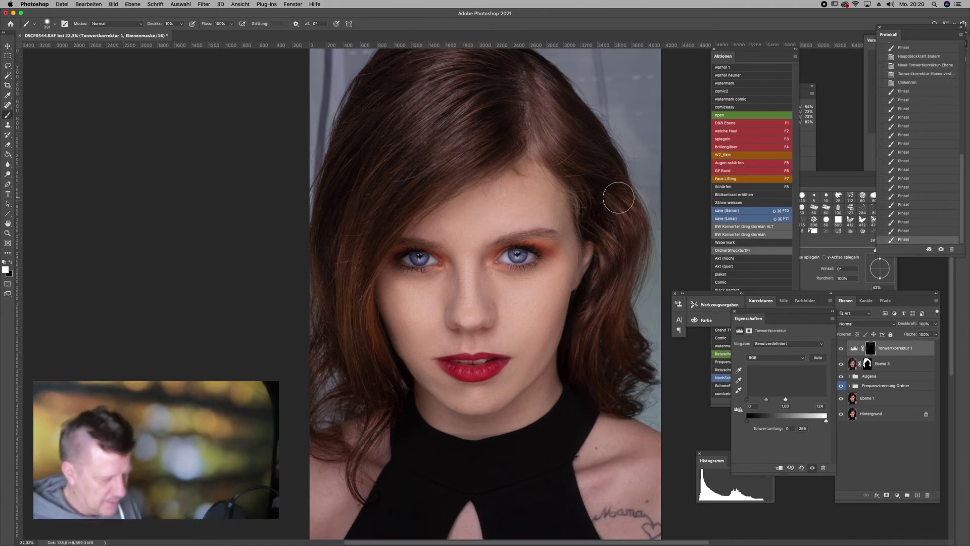
# Compare the Levels brightening, then add a soft-light D&B layer with a 247 px brush.
pyautogui.click(841, 349)
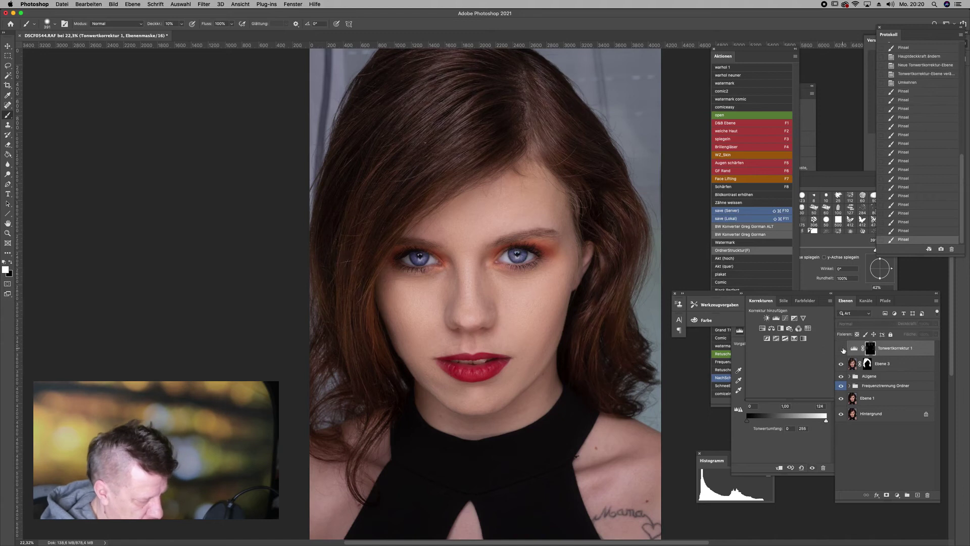
pyautogui.click(842, 348)
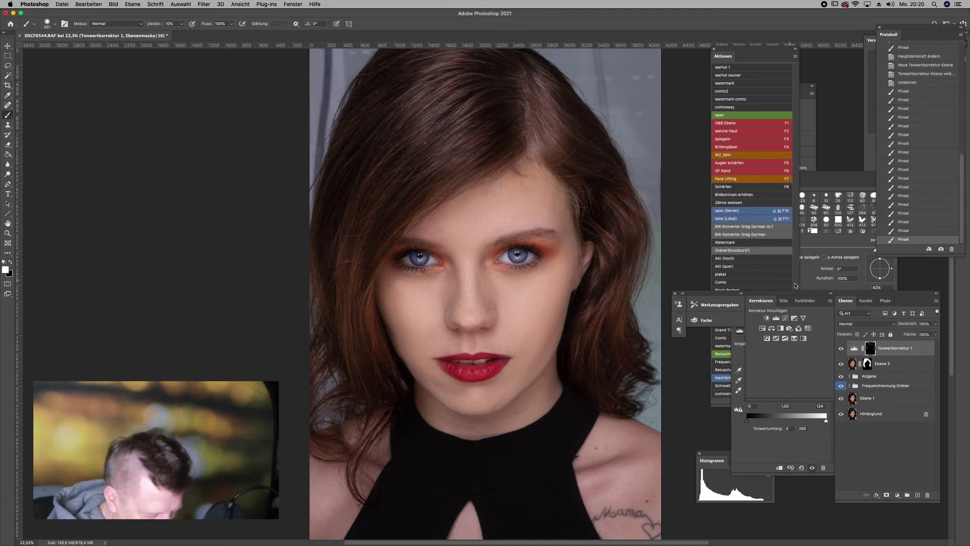
pyautogui.click(745, 124)
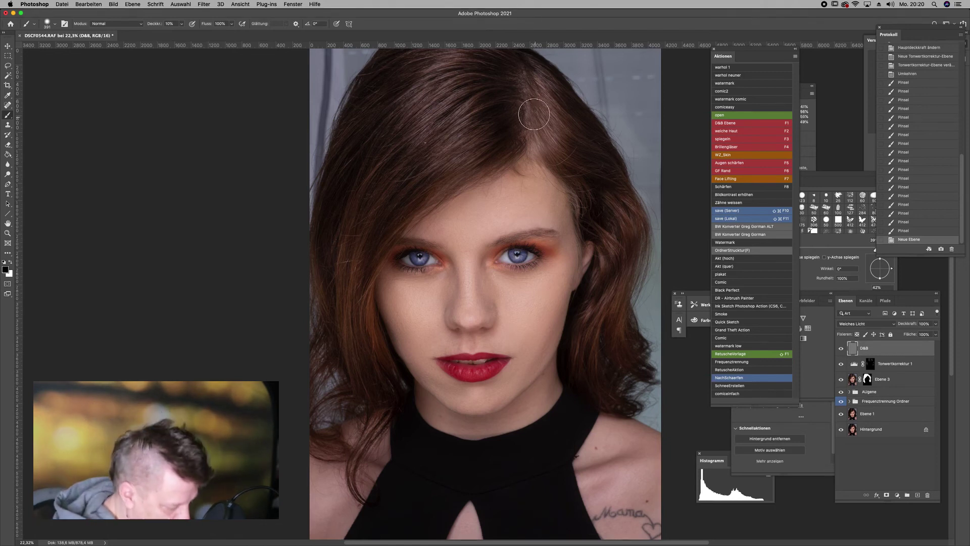
pyautogui.moveTo(539, 119)
pyautogui.mouseDown()
pyautogui.moveTo(533, 95)
pyautogui.moveTo(534, 139)
pyautogui.mouseUp()
# Paint soft 10% dabs along the hair parting and upper hair.
pyautogui.click(536, 133)
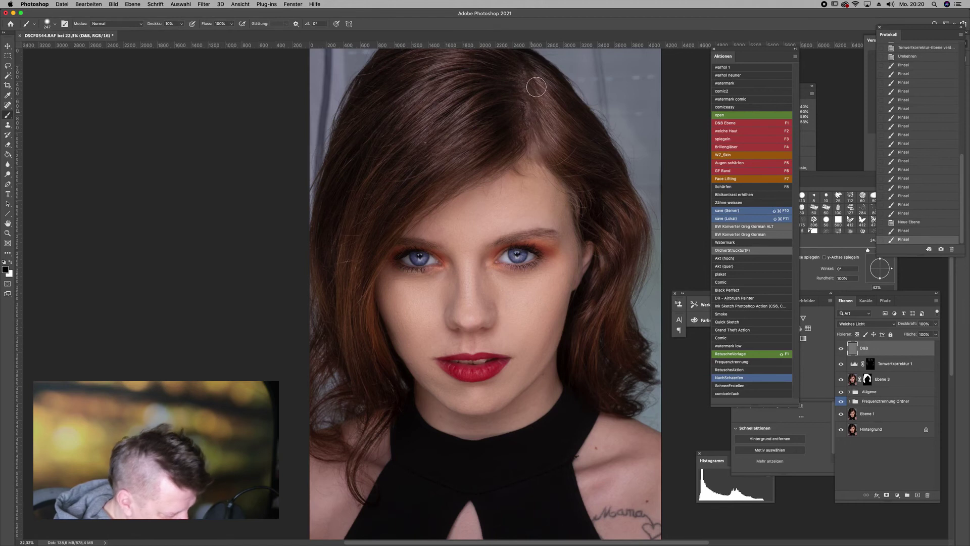
pyautogui.click(536, 87)
pyautogui.click(540, 102)
pyautogui.click(562, 152)
pyautogui.click(530, 87)
pyautogui.click(554, 108)
pyautogui.click(536, 142)
pyautogui.click(541, 117)
pyautogui.click(545, 91)
pyautogui.click(571, 146)
pyautogui.click(598, 201)
pyautogui.click(632, 237)
pyautogui.click(526, 76)
pyautogui.click(544, 97)
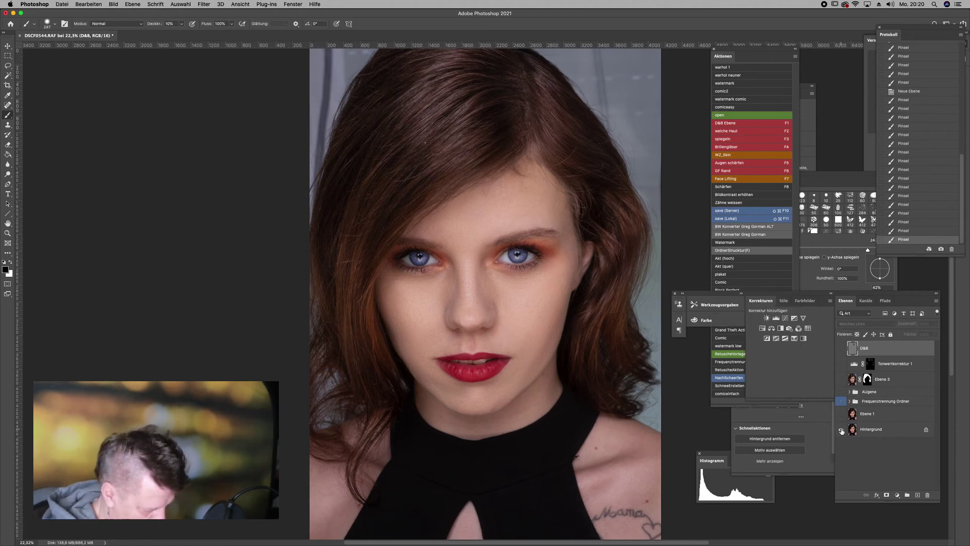
pyautogui.keyDown('alt'); pyautogui.click(840, 430); pyautogui.keyUp('alt')
pyautogui.keyDown('alt'); pyautogui.click(841, 430); pyautogui.keyUp('alt')
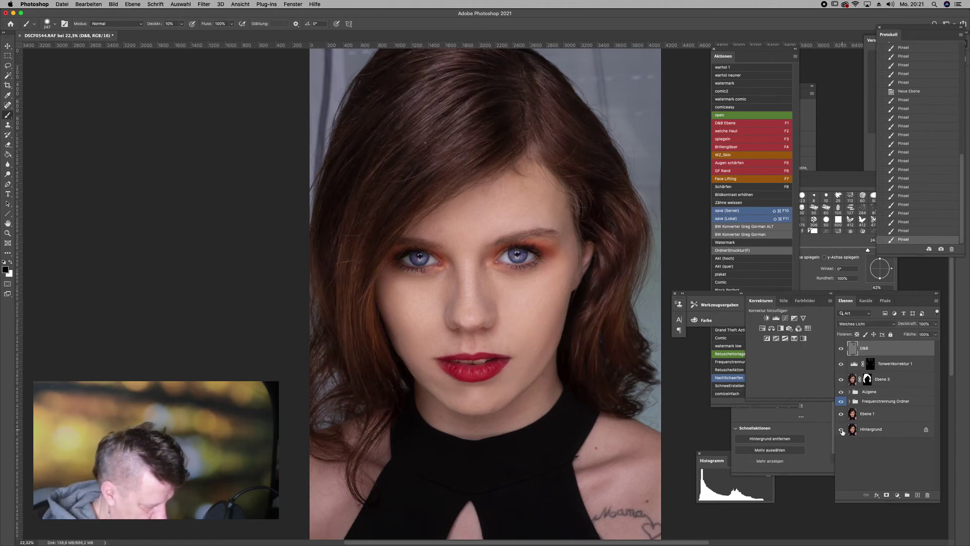
pyautogui.keyDown('alt'); pyautogui.click(840, 430); pyautogui.keyUp('alt')
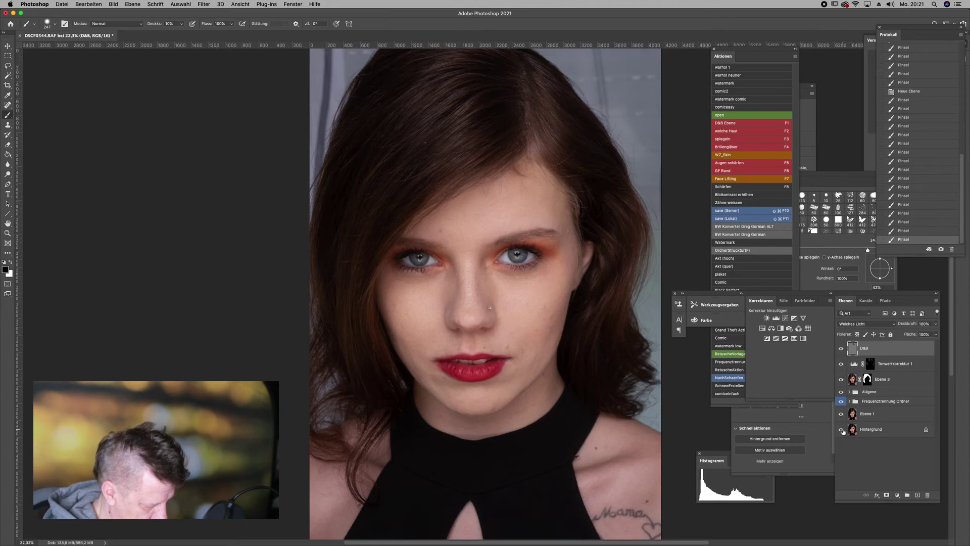
pyautogui.keyDown('alt'); pyautogui.click(841, 430); pyautogui.keyUp('alt')
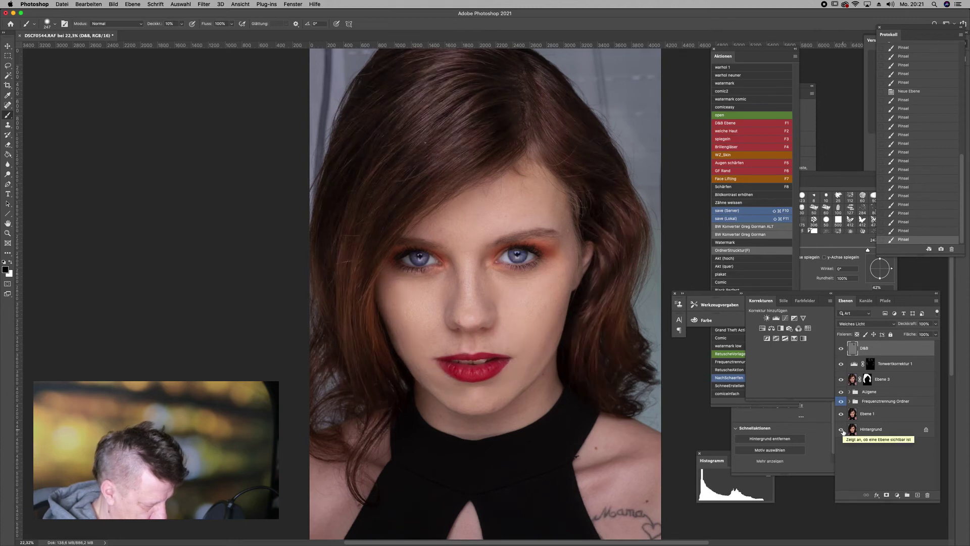
pyautogui.keyDown('alt'); pyautogui.click(841, 431); pyautogui.keyUp('alt')
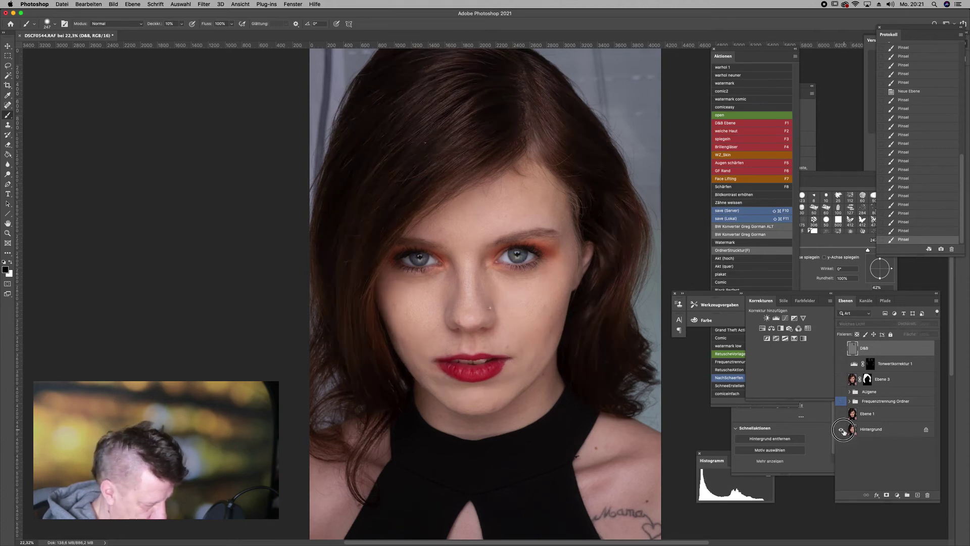
pyautogui.keyDown('alt'); pyautogui.click(841, 431); pyautogui.keyUp('alt')
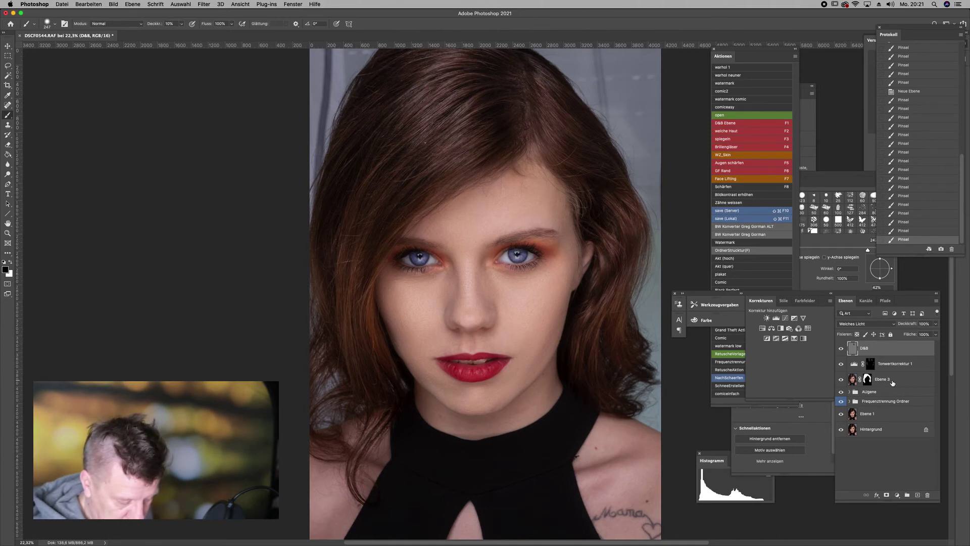
pyautogui.keyDown('shift'); pyautogui.click(892, 382); pyautogui.keyUp('shift')
# Group the selected hair layers as Haare and add a new soft-light D&B layer.
pyautogui.keyDown('alt'); pyautogui.click(907, 497); pyautogui.keyUp('alt')
pyautogui.write('Haare')
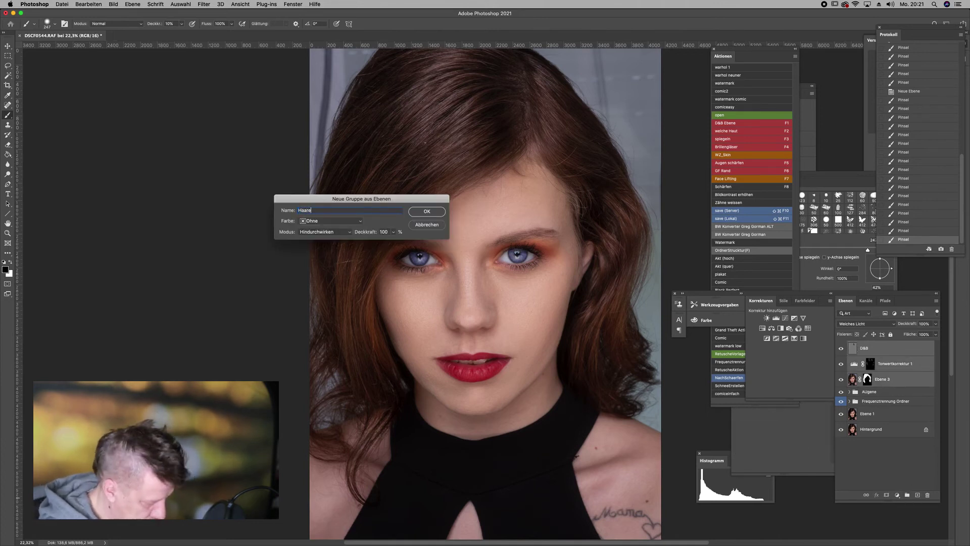
pyautogui.press('Return')
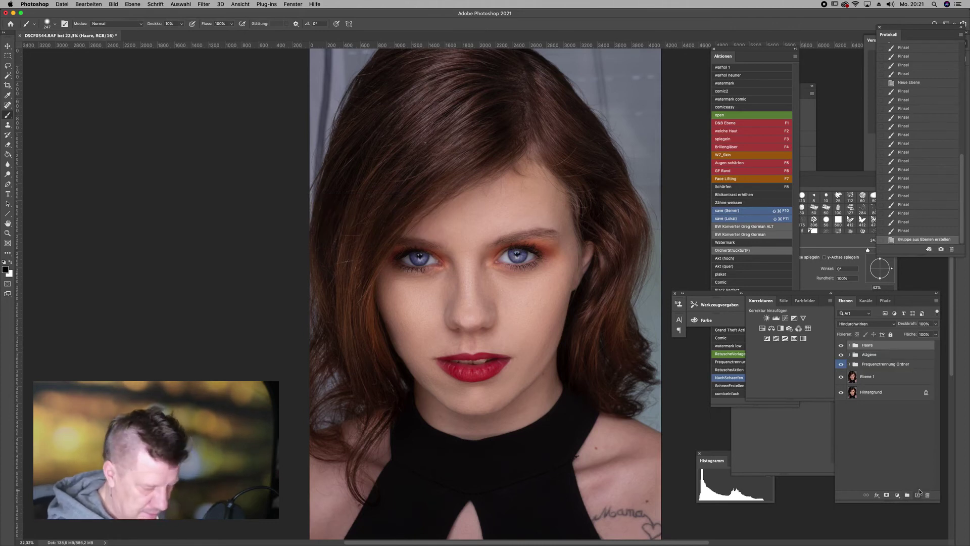
pyautogui.click(725, 123)
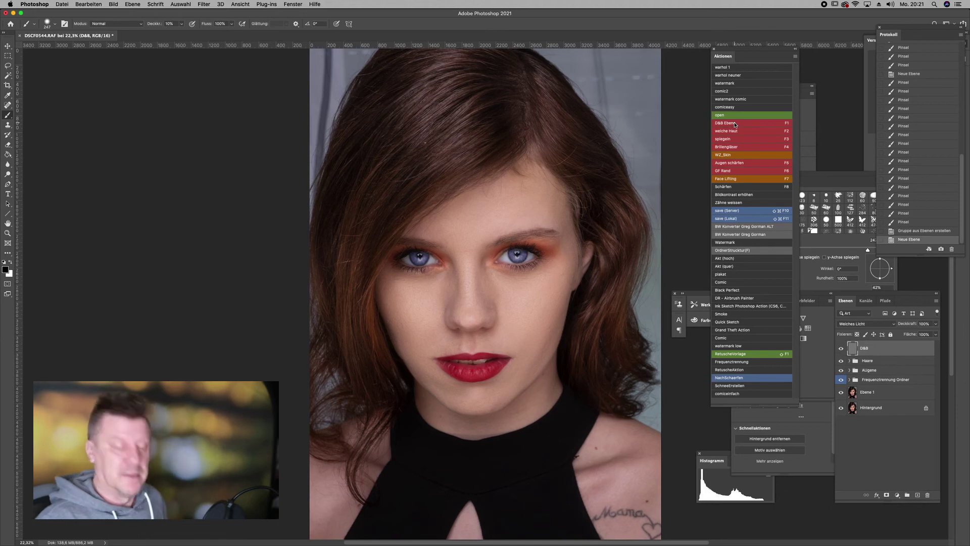
# Paint dodge-and-burn strokes on the face and jaw, resizing the brush from about 386 to 181 px.
pyautogui.keyDown('ctrl'); pyautogui.keyDown('alt'); pyautogui.click(539, 153); pyautogui.keyUp('alt'); pyautogui.keyUp('ctrl')
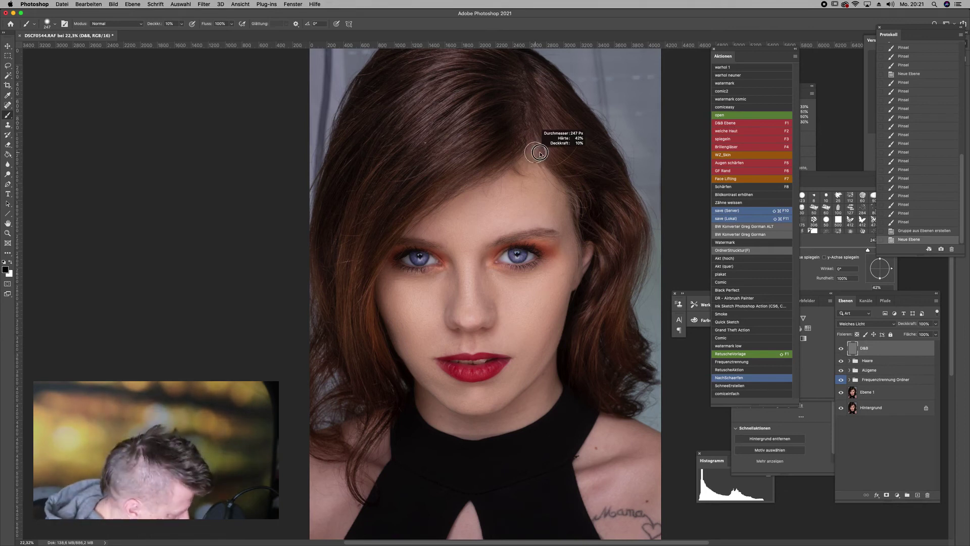
pyautogui.moveTo(541, 154); pyautogui.dragTo(532, 130)
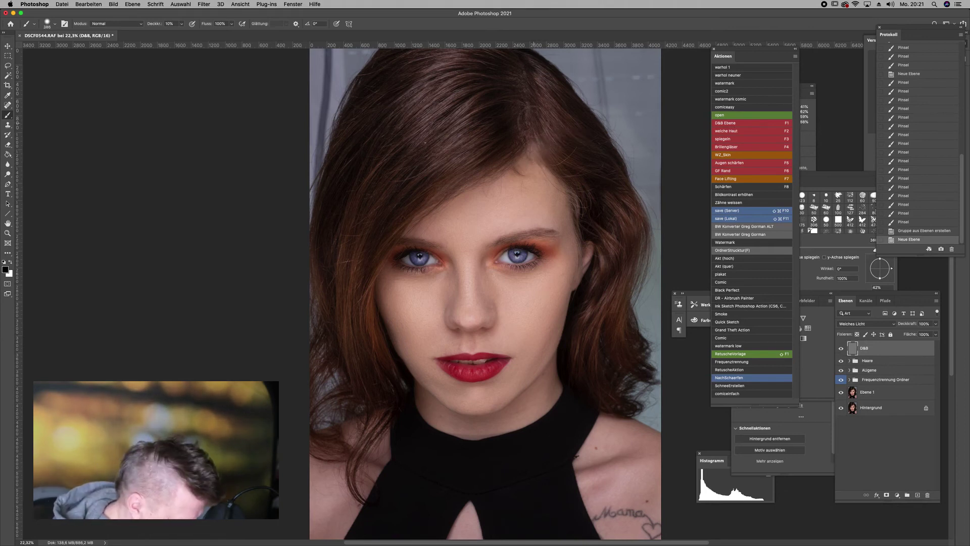
pyautogui.moveTo(545, 163)
pyautogui.mouseDown()
pyautogui.moveTo(579, 201)
pyautogui.moveTo(580, 222)
pyautogui.mouseUp()
pyautogui.moveTo(572, 315)
pyautogui.mouseDown()
pyautogui.moveTo(560, 347)
pyautogui.moveTo(566, 364)
pyautogui.mouseUp()
pyautogui.moveTo(424, 414); pyautogui.dragTo(420, 399)
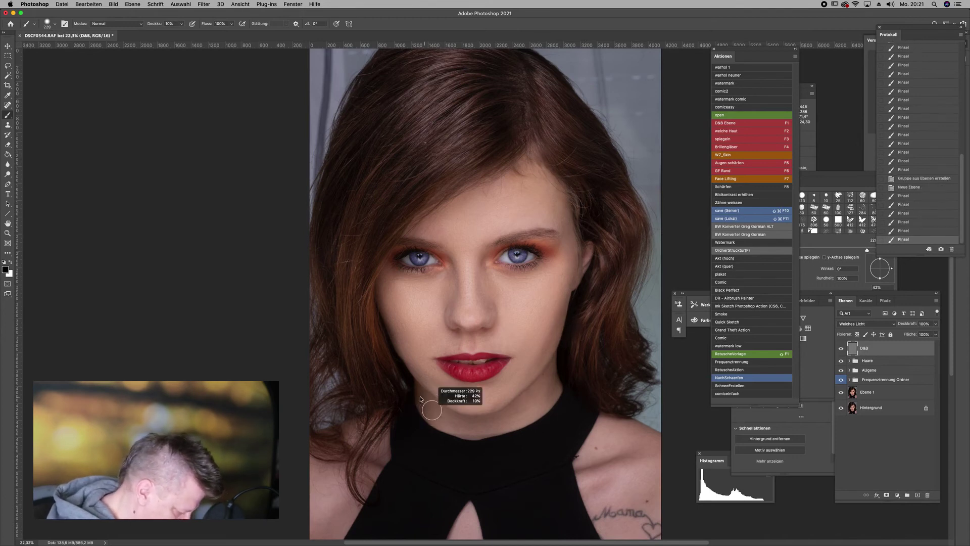
pyautogui.moveTo(378, 317)
pyautogui.mouseDown()
pyautogui.moveTo(437, 397)
pyautogui.moveTo(461, 415)
pyautogui.moveTo(505, 419)
pyautogui.mouseUp()
pyautogui.moveTo(571, 364); pyautogui.dragTo(577, 295)
pyautogui.moveTo(468, 385); pyautogui.dragTo(488, 374)
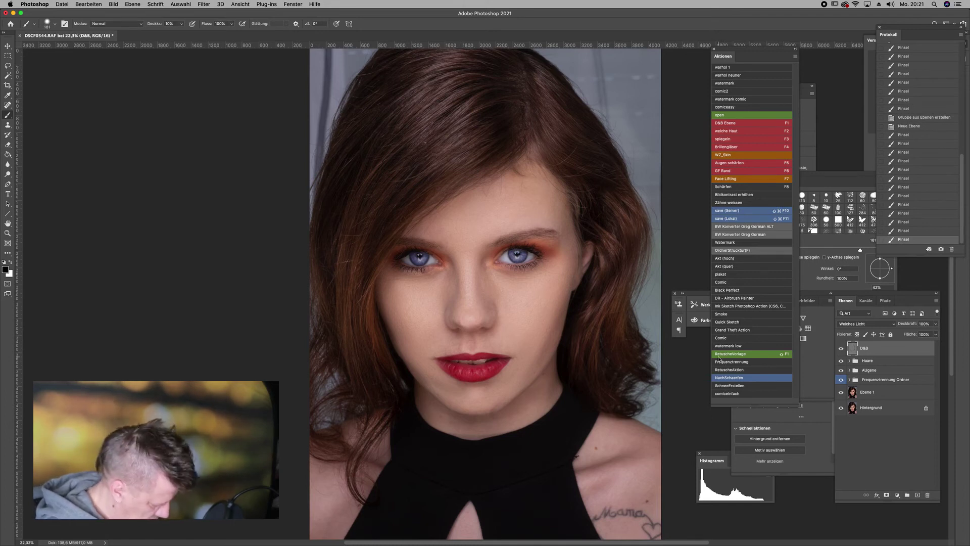
# Paint faint 3%-flow strokes on the lips and chin, undoing the too-strong ones.
pyautogui.hotkey('shift', '0')
pyautogui.hotkey('shift', '5')
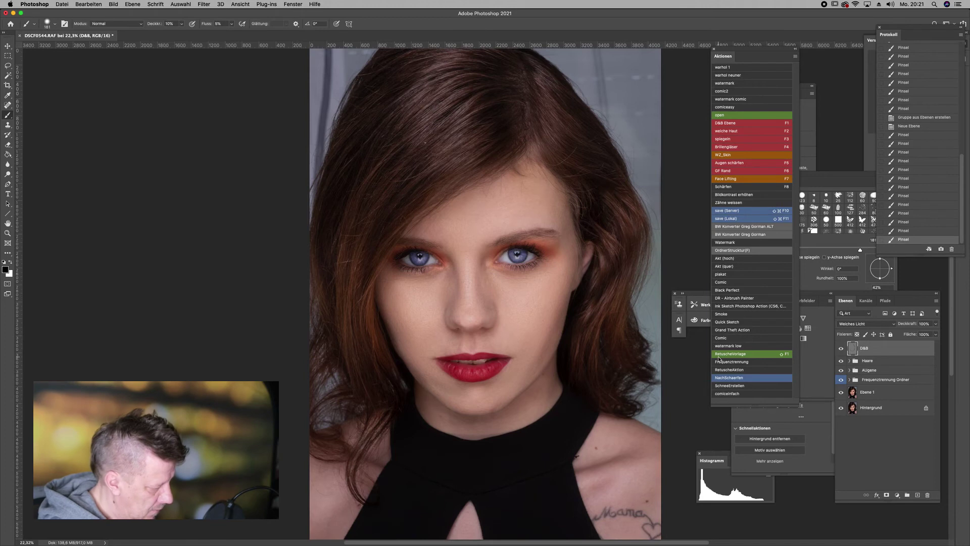
pyautogui.press('0')
pyautogui.moveTo(484, 384); pyautogui.dragTo(440, 363)
pyautogui.hotkey('ctrl', 'z')
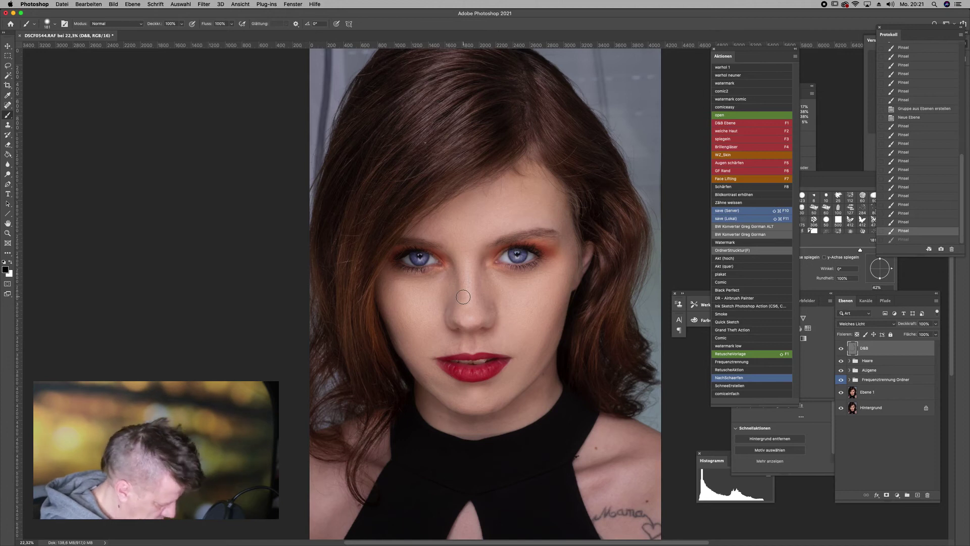
pyautogui.hotkey('shift', '0')
pyautogui.hotkey('shift', '3')
pyautogui.moveTo(494, 376)
pyautogui.mouseDown()
pyautogui.moveTo(464, 403)
pyautogui.moveTo(439, 384)
pyautogui.mouseUp()
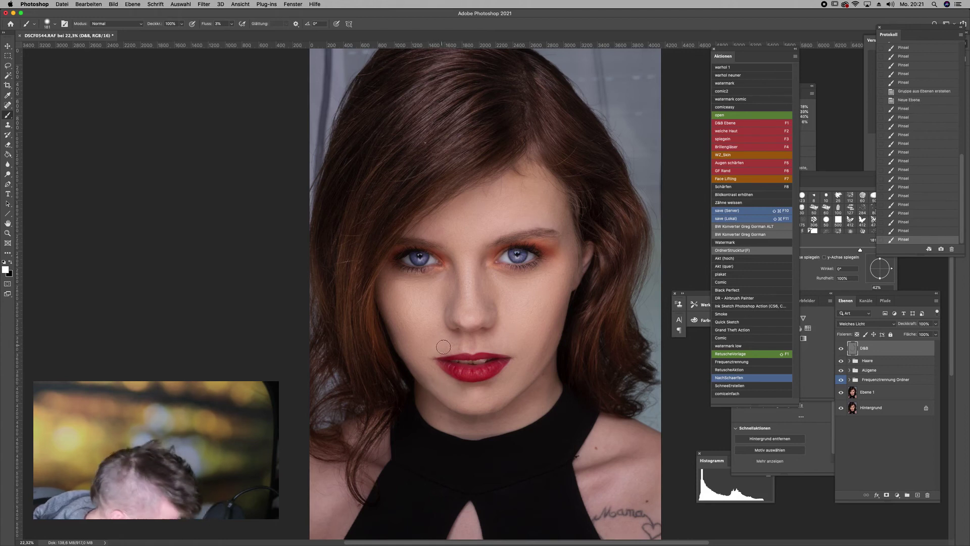
pyautogui.hotkey('ctrl', 'z')
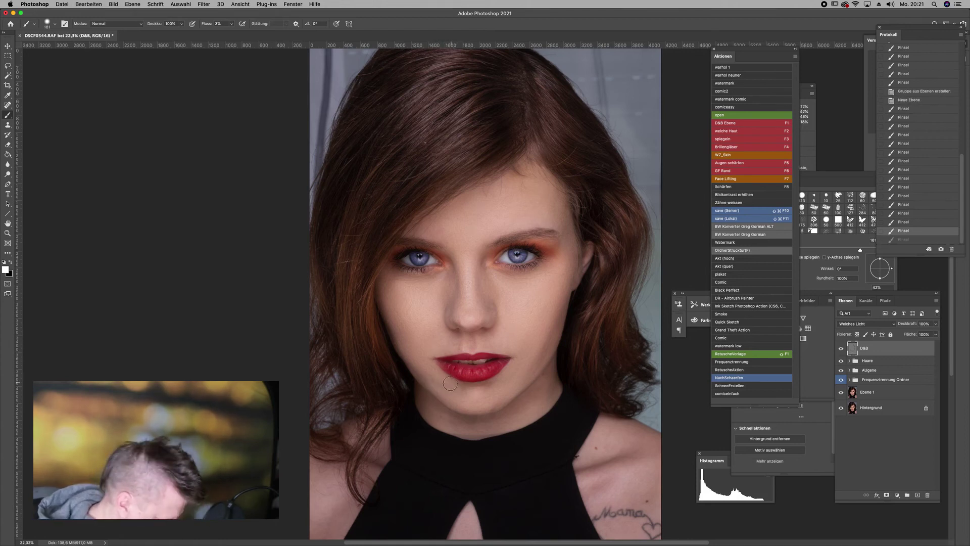
pyautogui.moveTo(437, 382); pyautogui.dragTo(441, 377)
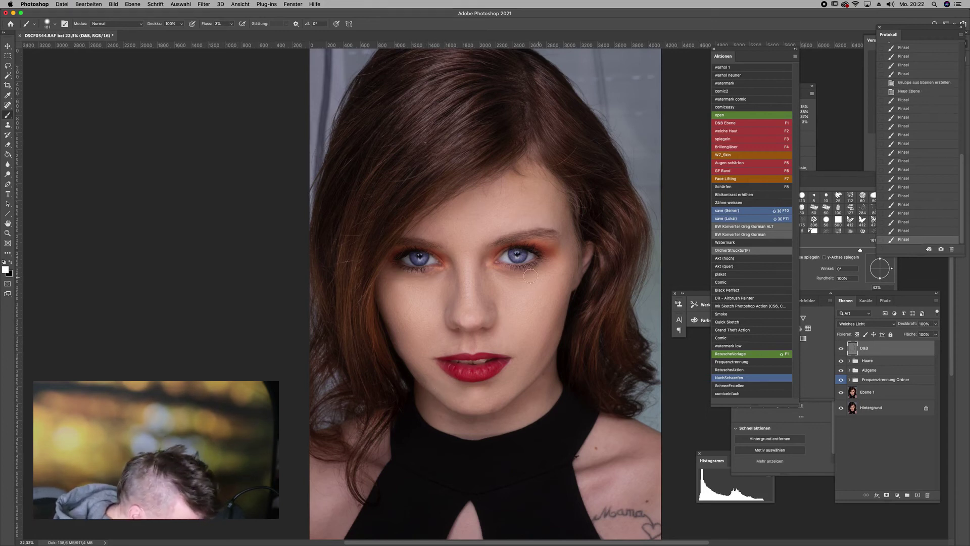
# Paint fine 43 px strokes along the right eyebrow, then compare with the original.
pyautogui.scroll(5, 563, 223)
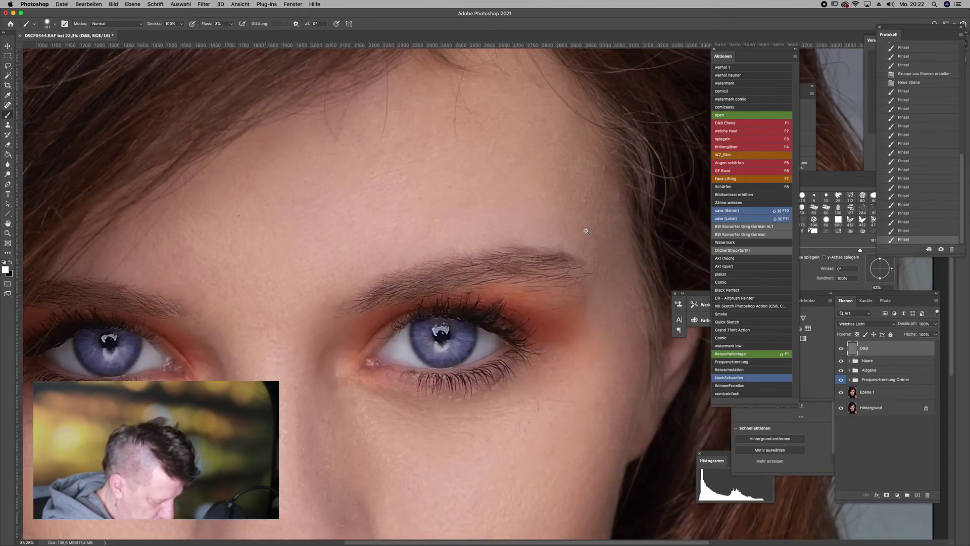
pyautogui.moveTo(538, 282); pyautogui.dragTo(496, 275)
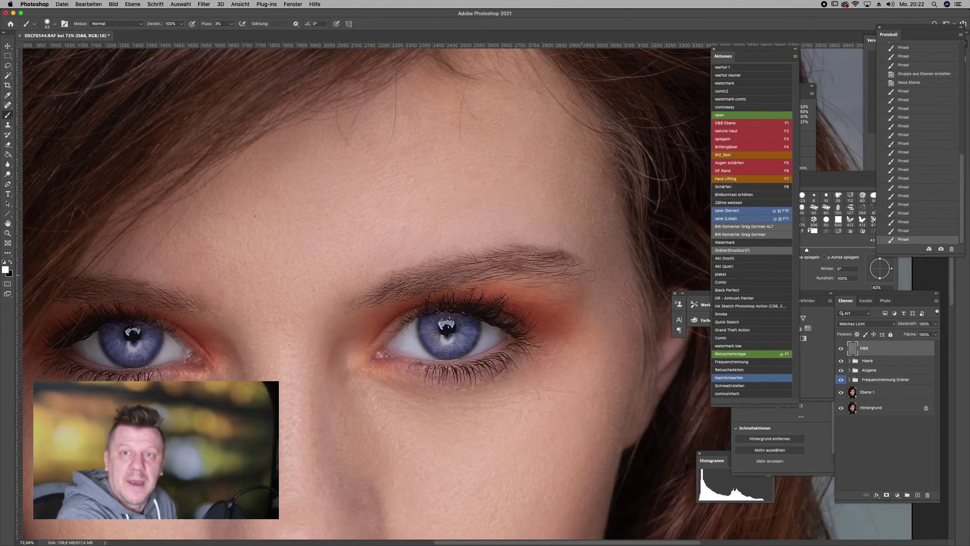
pyautogui.moveTo(589, 274); pyautogui.dragTo(489, 284)
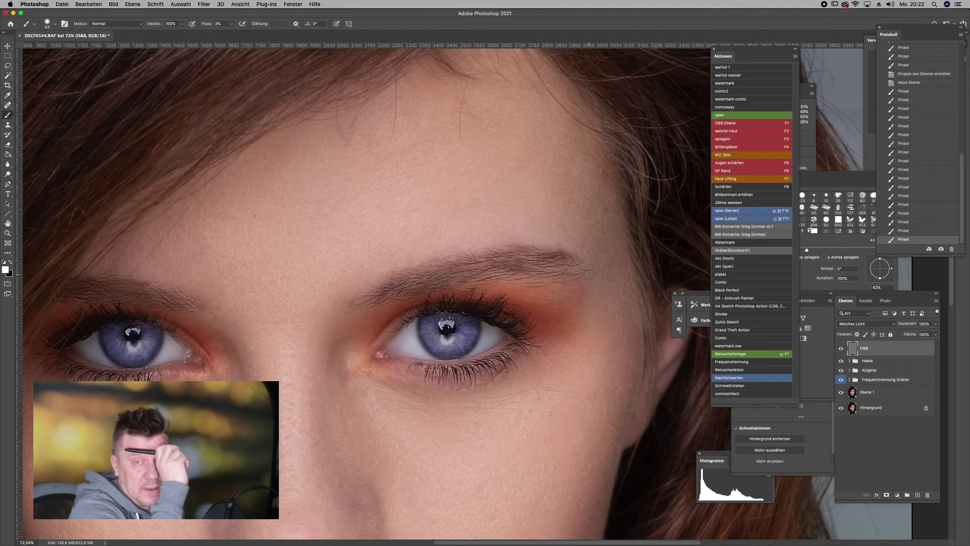
pyautogui.moveTo(548, 281); pyautogui.dragTo(506, 279)
pyautogui.moveTo(559, 302); pyautogui.dragTo(515, 281)
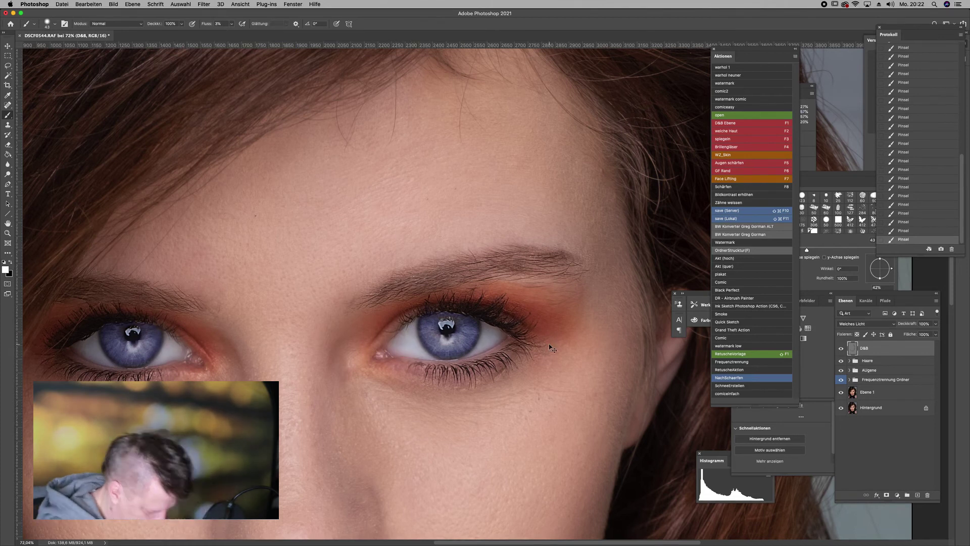
pyautogui.press('super+0')
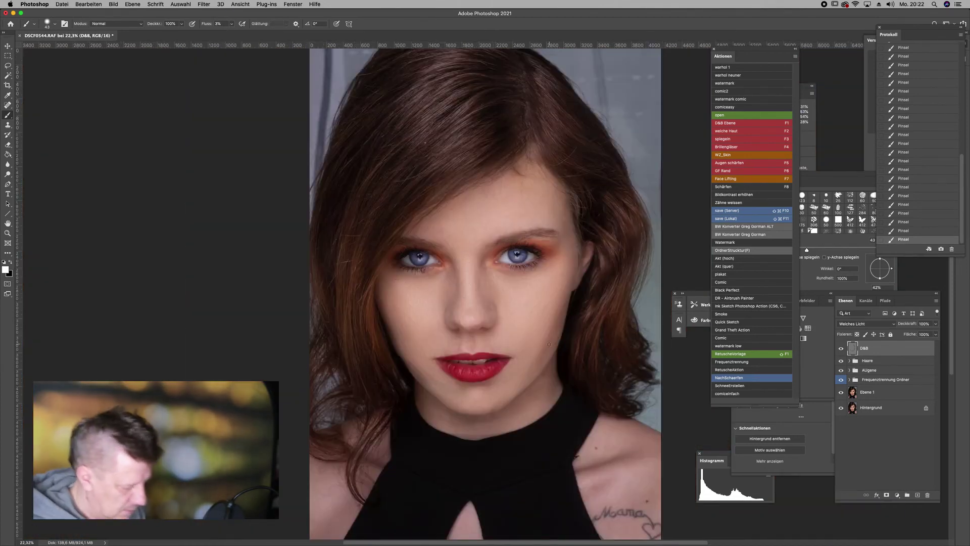
pyautogui.keyDown('alt'); pyautogui.click(840, 409); pyautogui.keyUp('alt')
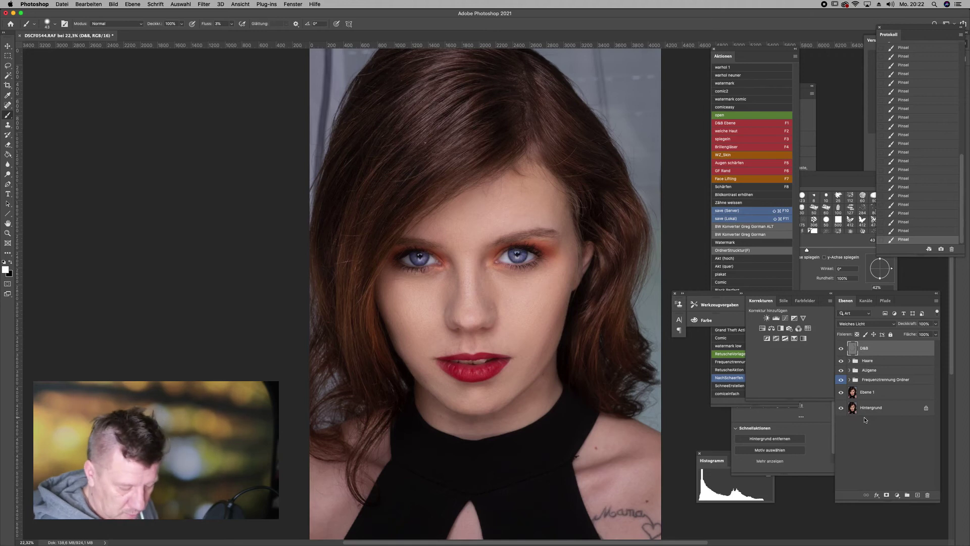
# Add a Color Lookup adjustment layer using the EdgyAmber.3DL look.
pyautogui.click(897, 499)
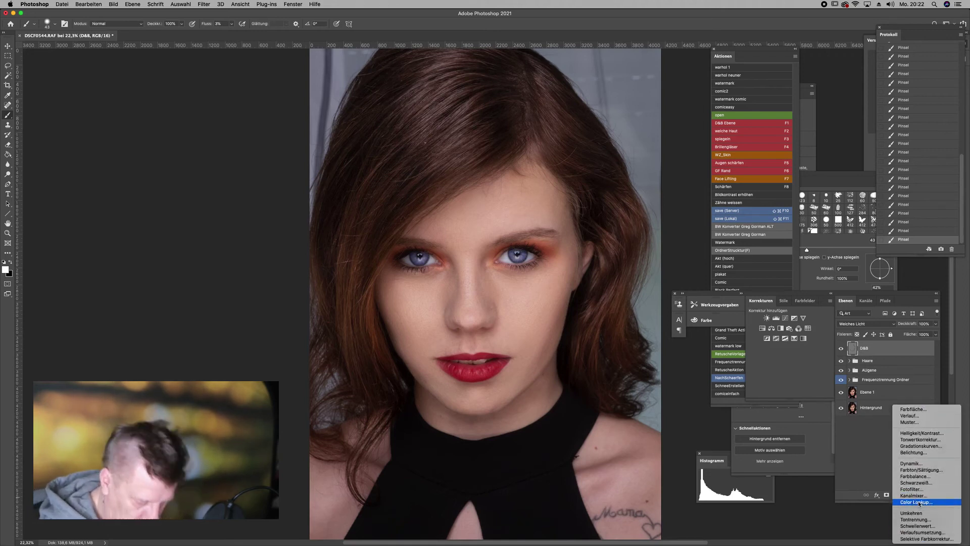
pyautogui.click(919, 501)
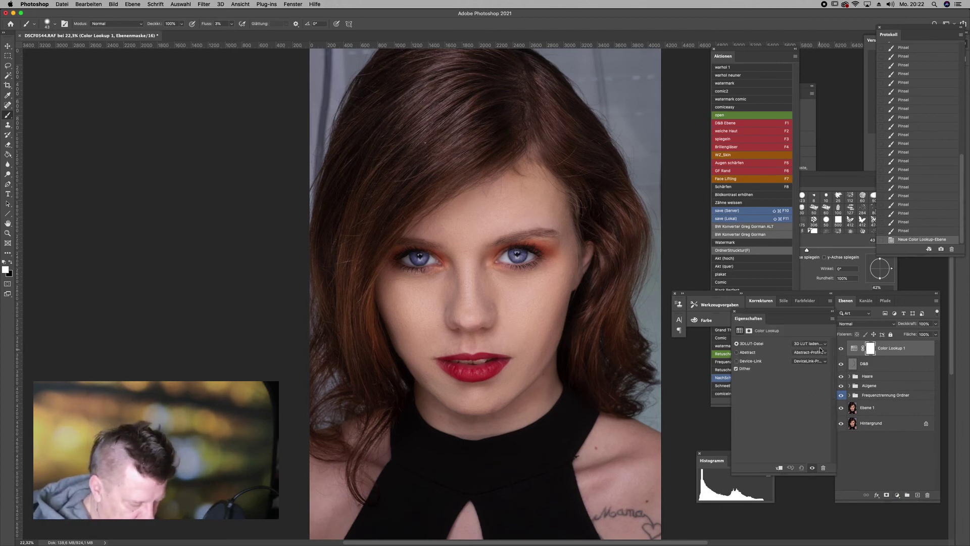
pyautogui.click(821, 348)
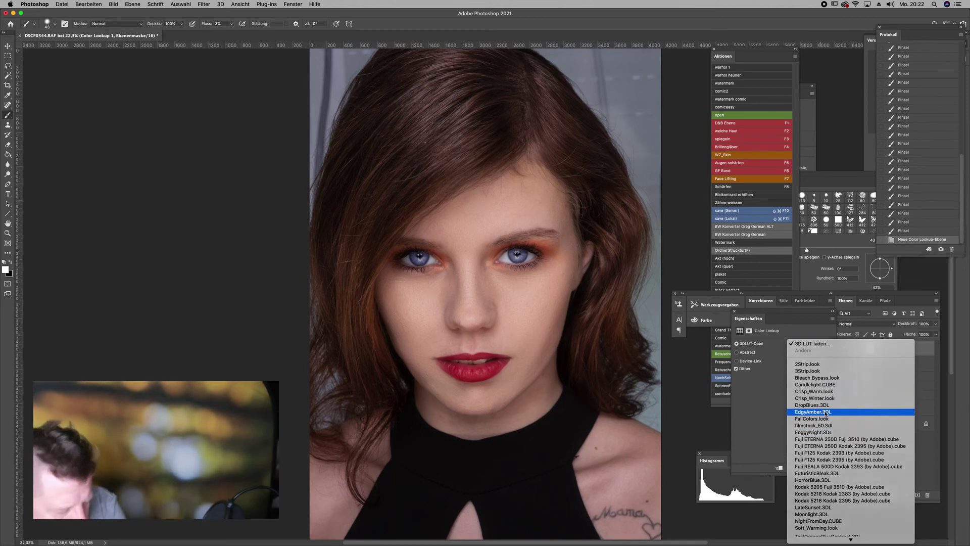
pyautogui.click(823, 413)
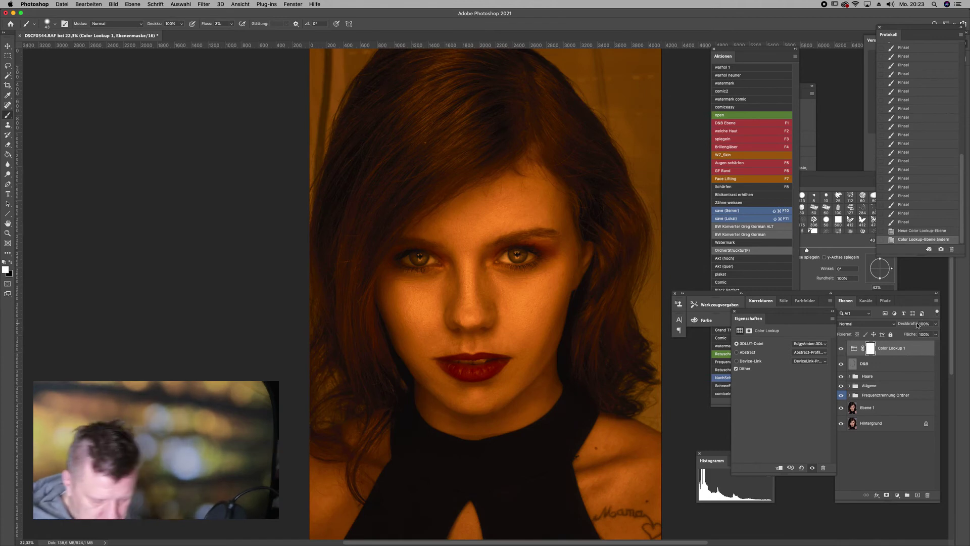
# Set the Color Lookup layer to soft light (Weiches Licht) at 23% opacity.
pyautogui.click(934, 333)
pyautogui.moveTo(934, 334); pyautogui.dragTo(896, 338)
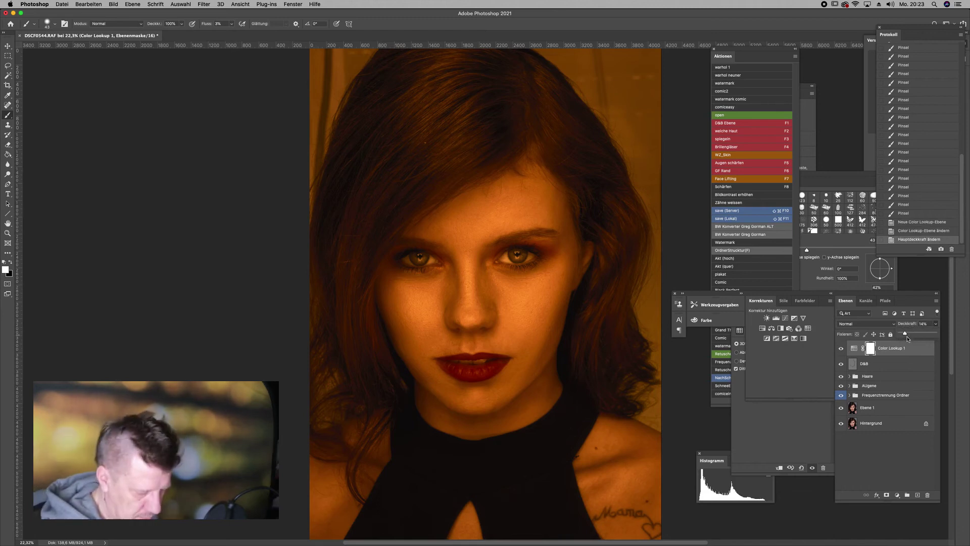
pyautogui.click(875, 326)
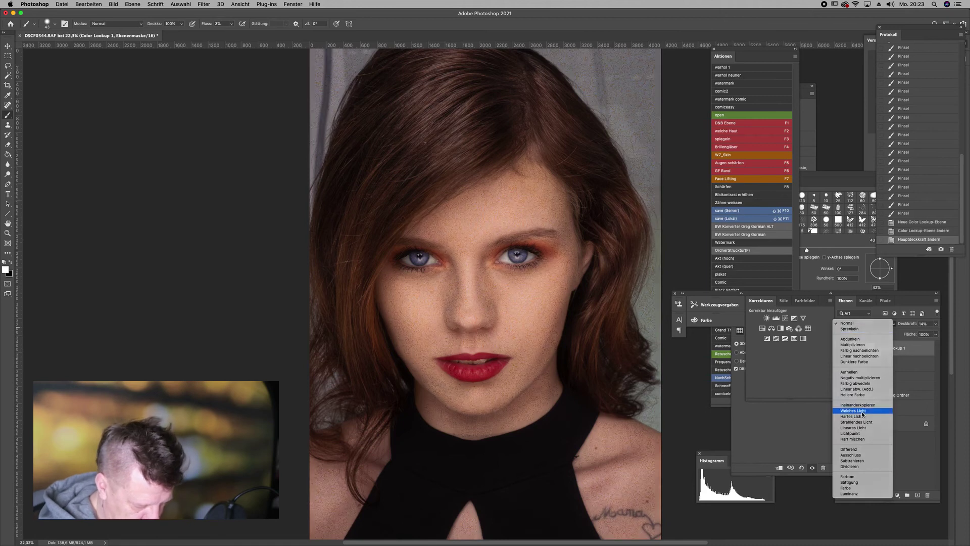
pyautogui.press('Escape')
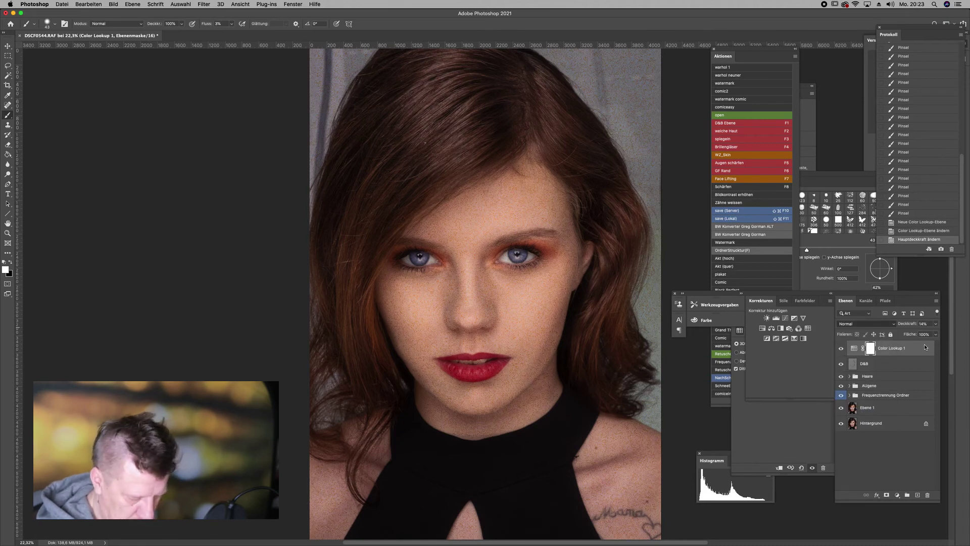
pyautogui.click(881, 325)
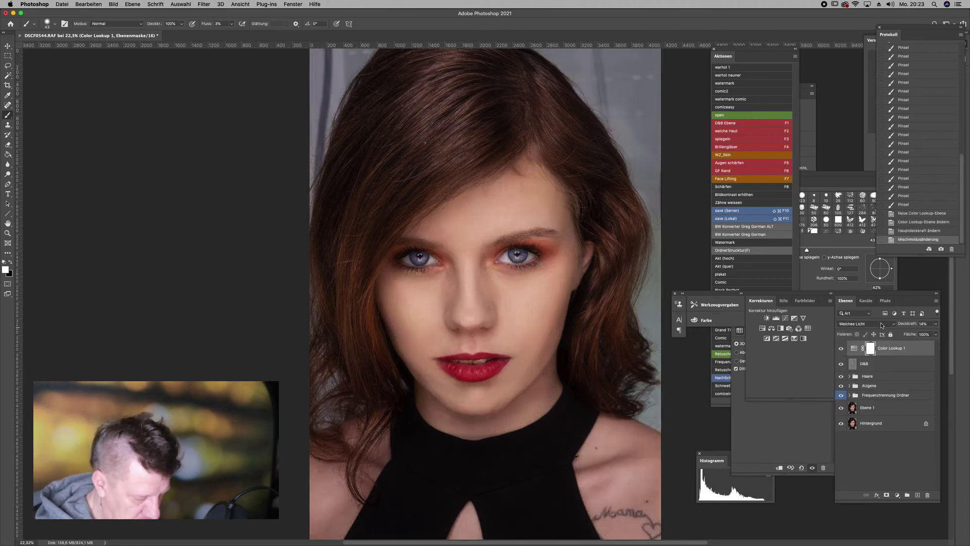
pyautogui.click(936, 324)
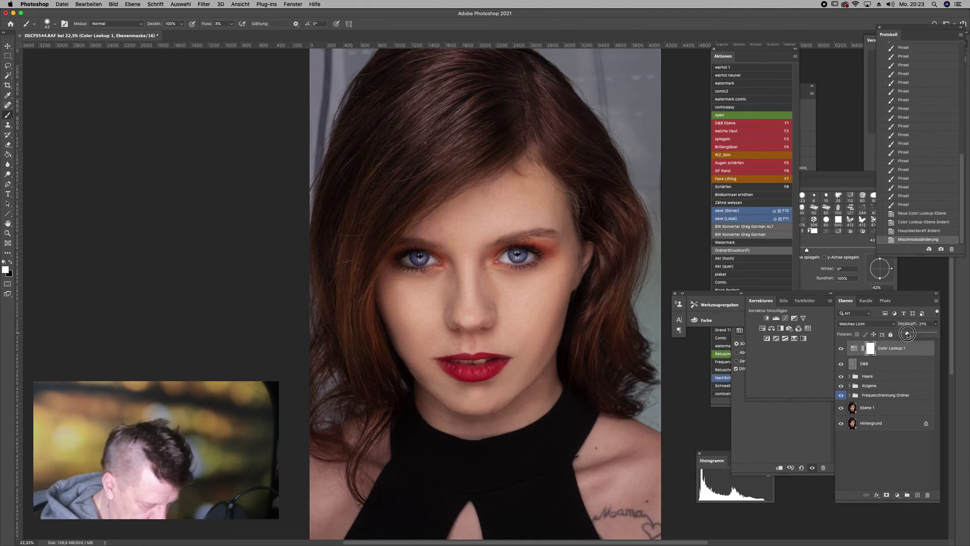
pyautogui.moveTo(907, 334); pyautogui.dragTo(909, 333)
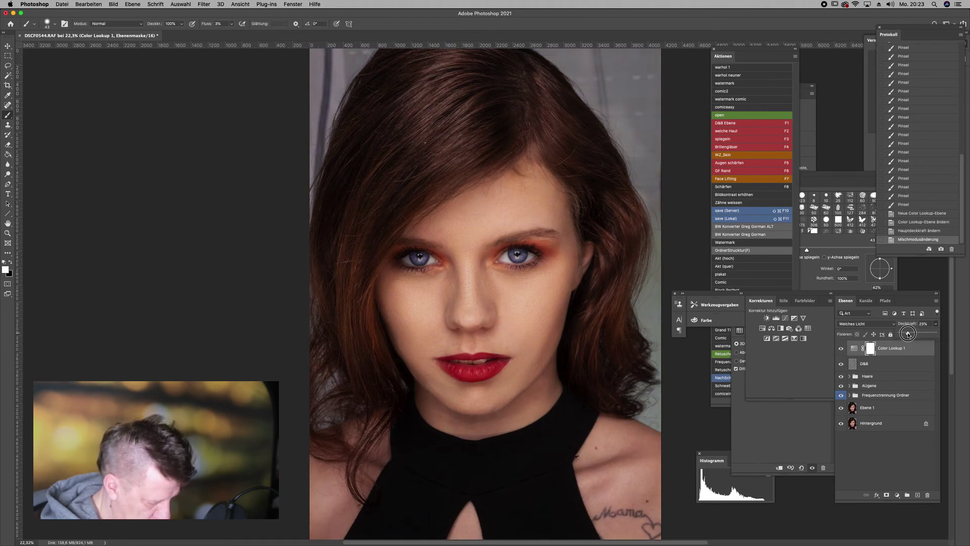
pyautogui.click(912, 334)
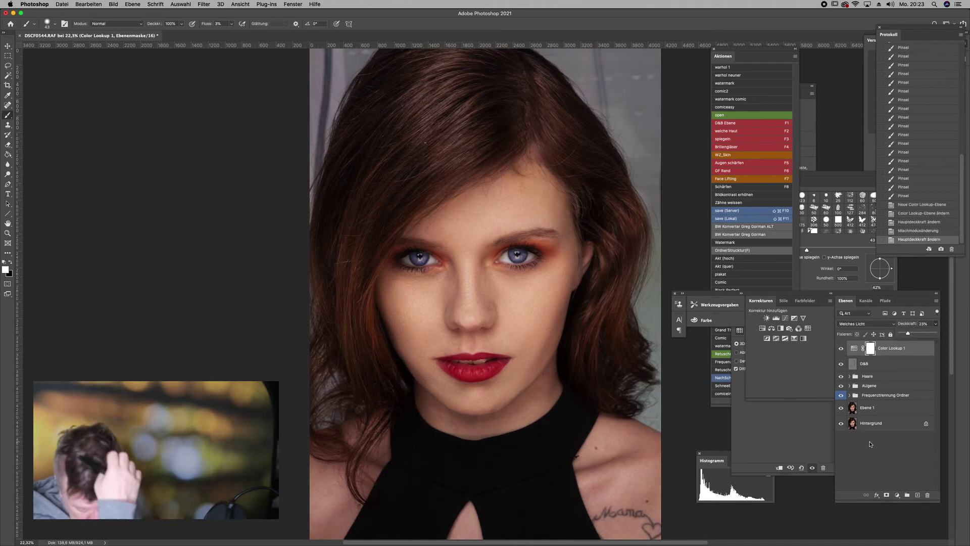
# Paint black on the Color Lookup mask to keep the grade off the irises and lips.
pyautogui.press('x')
pyautogui.hotkey('shift', '0')
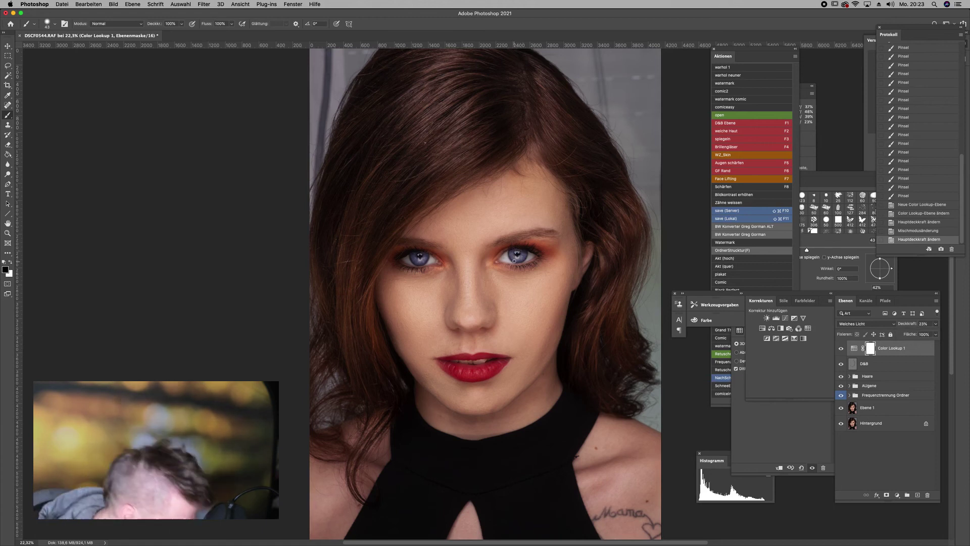
pyautogui.moveTo(508, 257); pyautogui.dragTo(525, 256)
pyautogui.click(418, 258)
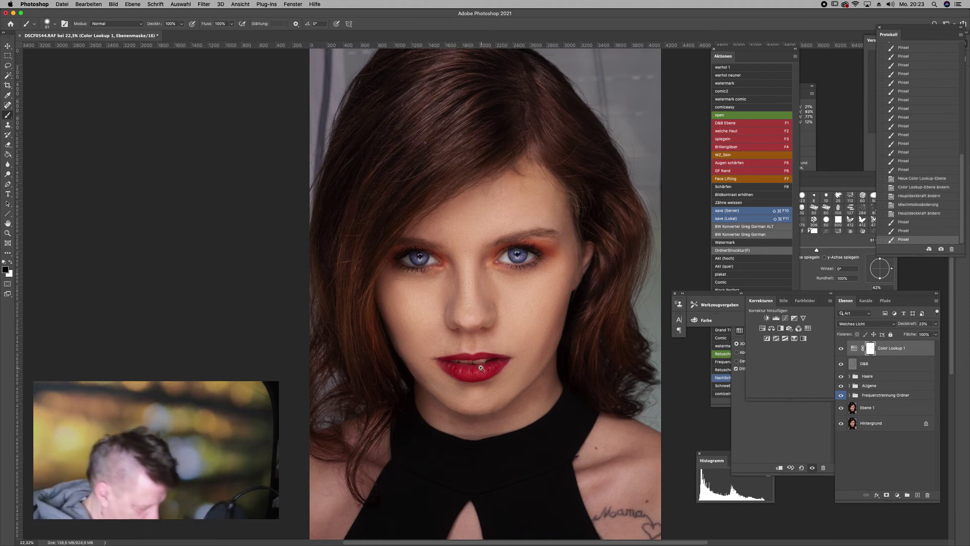
pyautogui.scroll(2, 520, 368)
pyautogui.scroll(4, 520, 368)
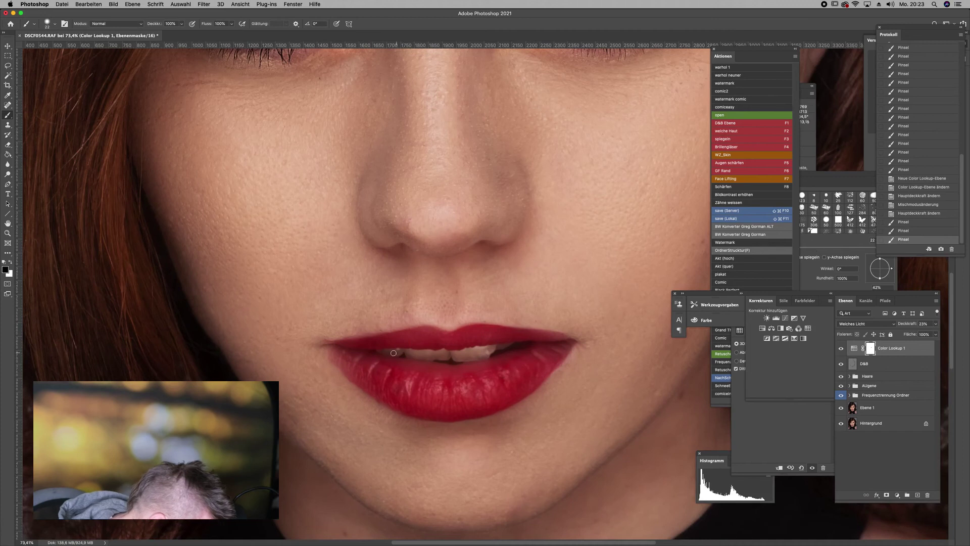
pyautogui.click(435, 352)
pyautogui.click(432, 352)
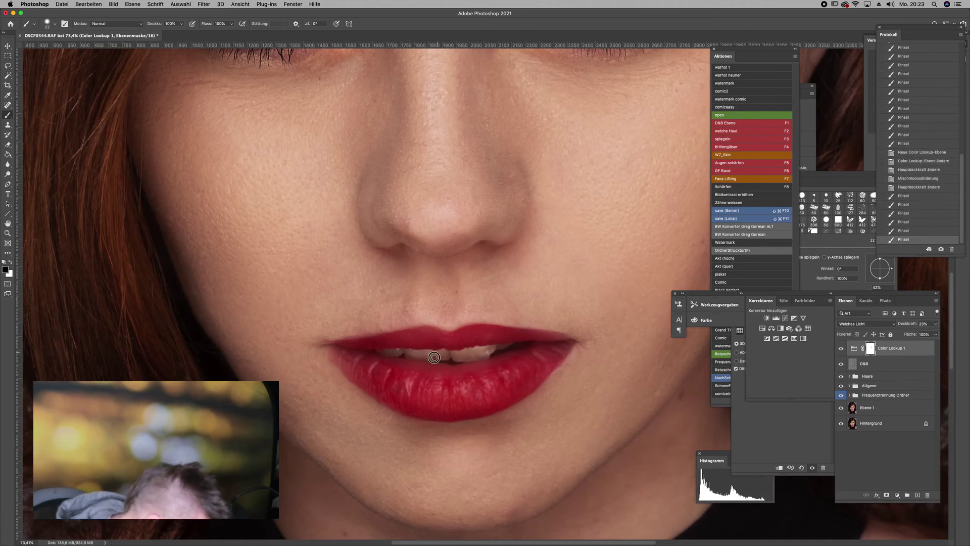
pyautogui.click(489, 348)
pyautogui.click(490, 348)
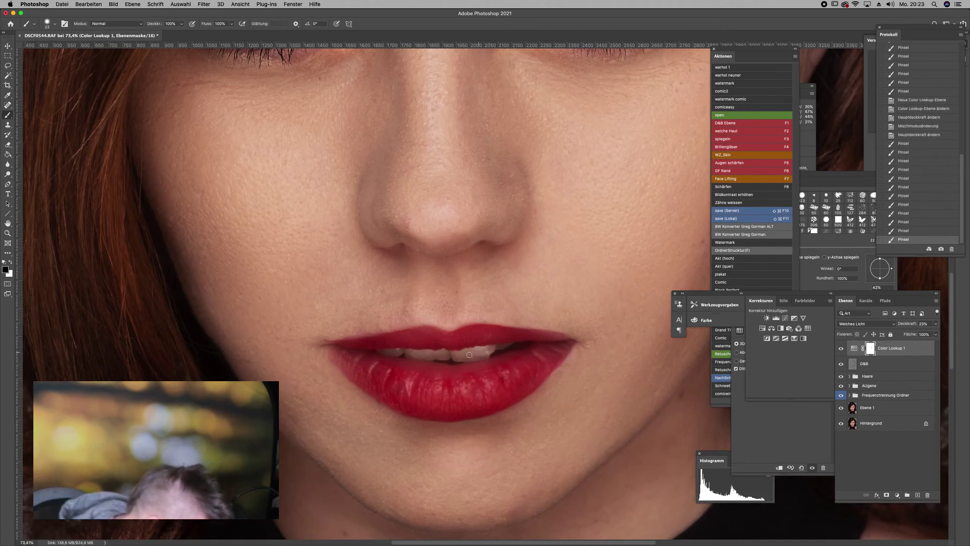
pyautogui.click(469, 355)
pyautogui.press('super+0')
pyautogui.press('super+0')
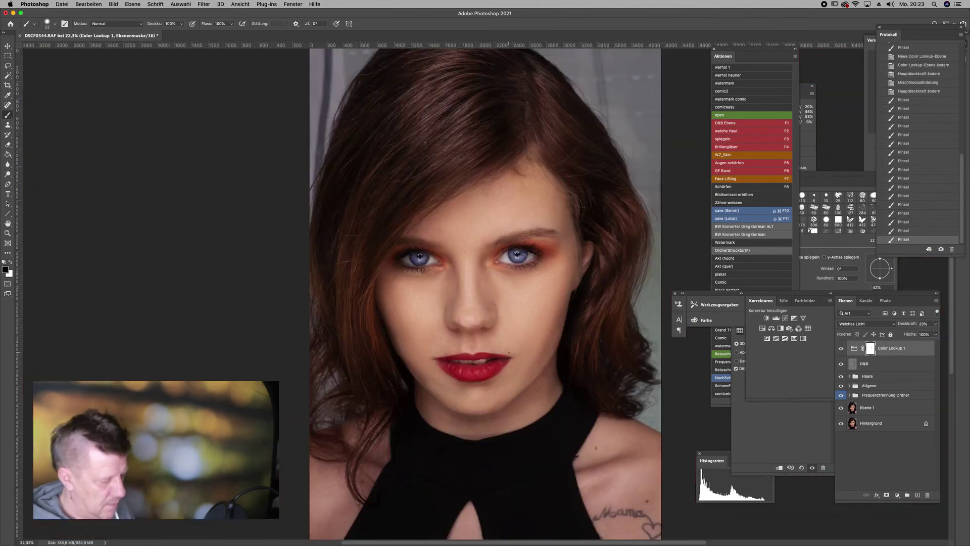
# Compare with the original, then stamp all visible layers into a new top layer, Ebene 4.
pyautogui.keyDown('alt'); pyautogui.click(841, 423); pyautogui.keyUp('alt')
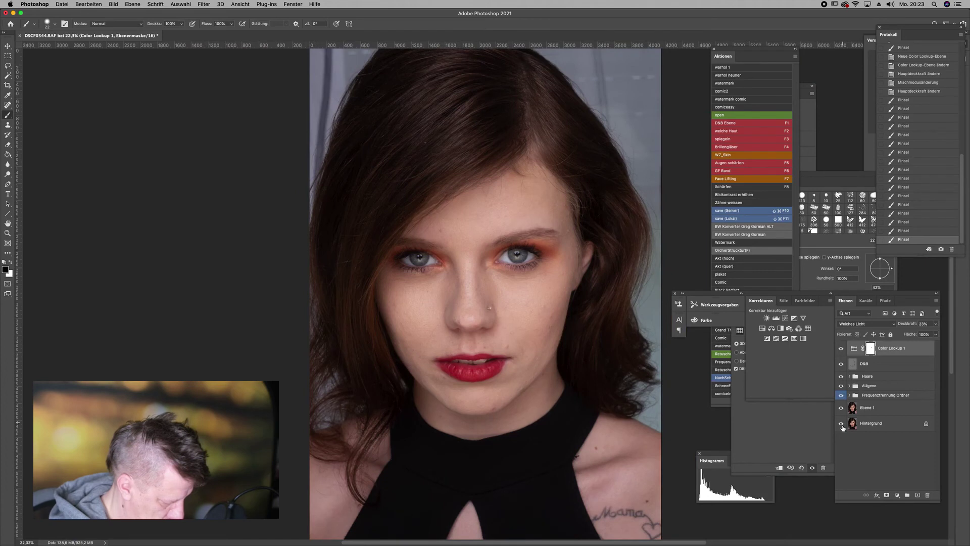
pyautogui.keyDown('alt'); pyautogui.click(841, 426); pyautogui.keyUp('alt')
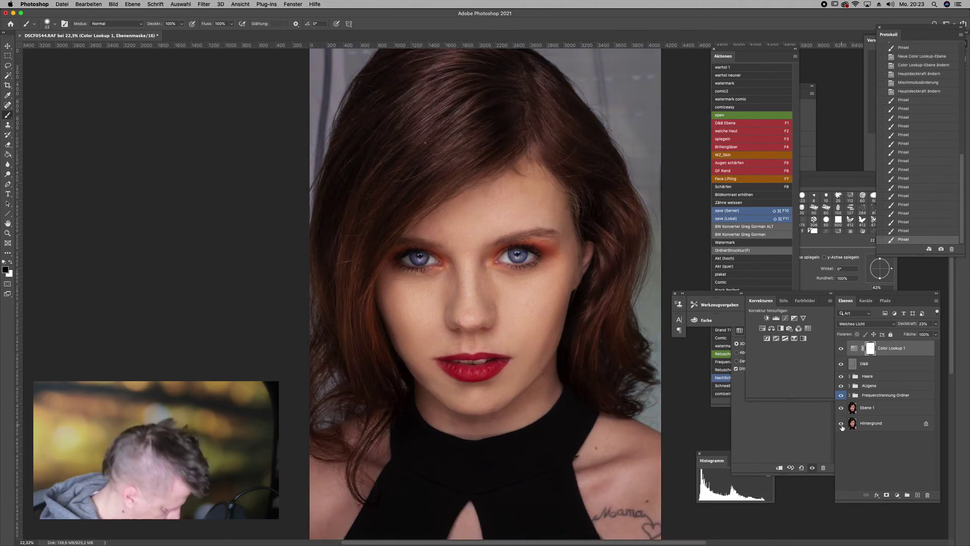
pyautogui.press('super+shift+x')
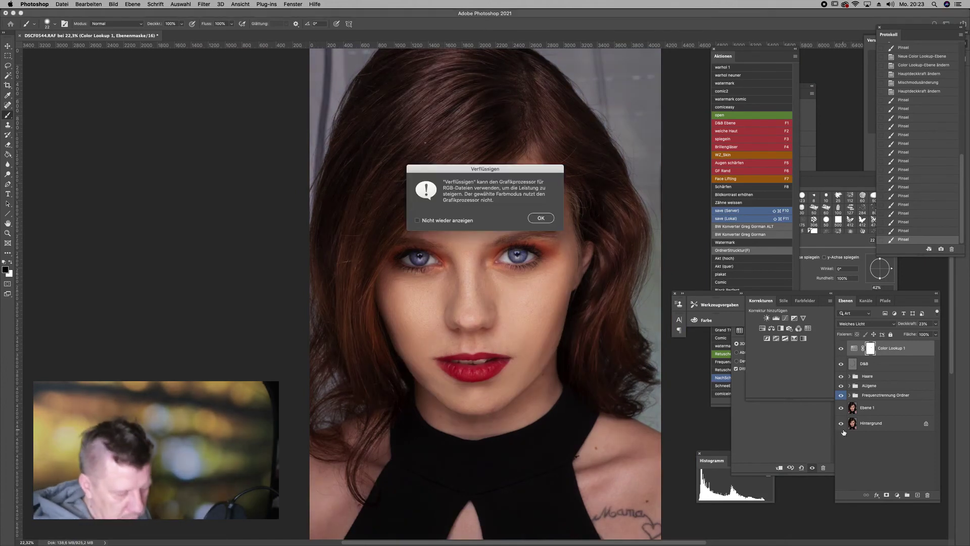
pyautogui.click(540, 218)
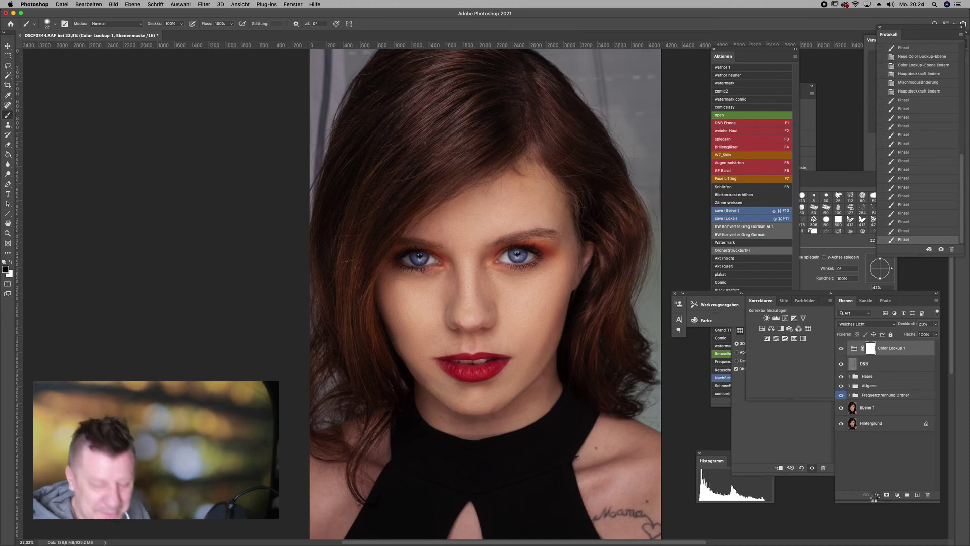
pyautogui.press('super+alt+shift+e')
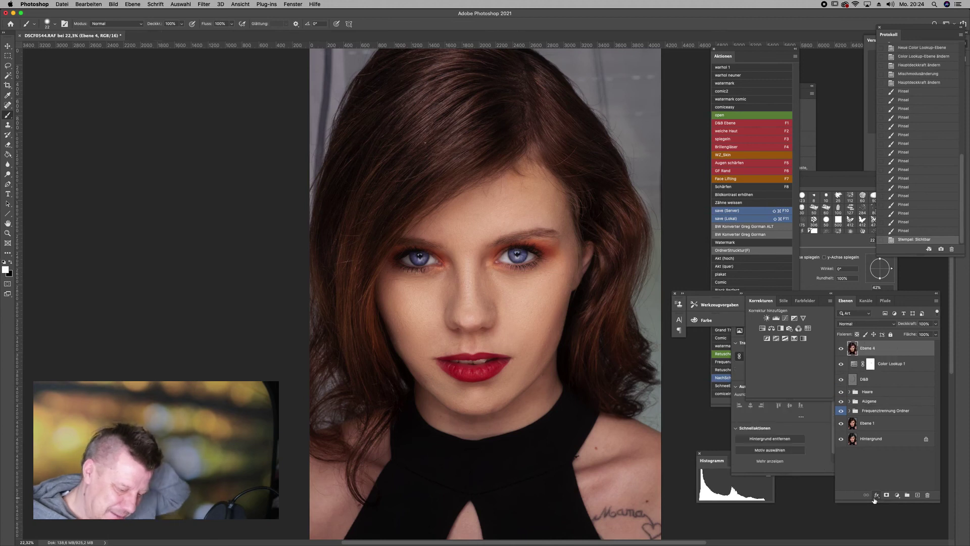
pyautogui.press('super+shift+a')
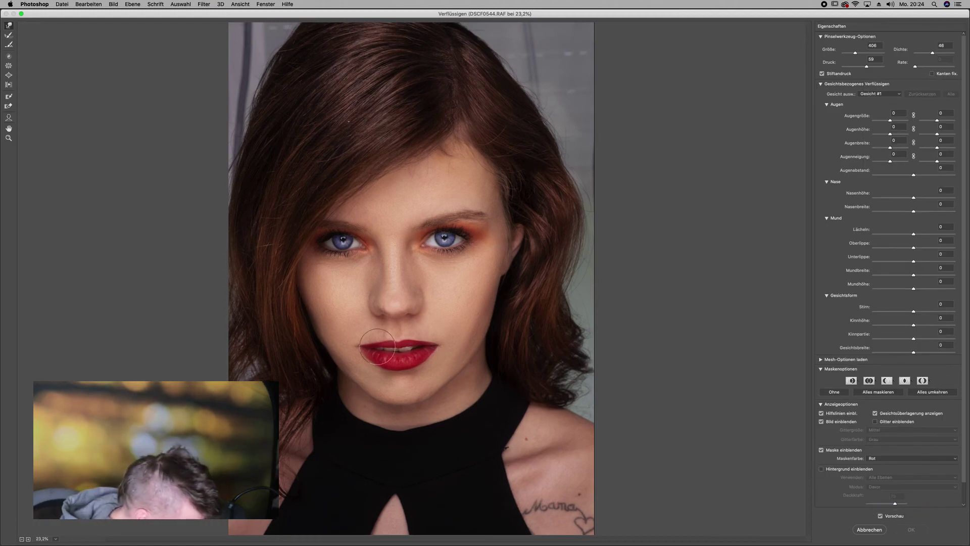
# Reshape the mouth in Liquify: width 24, upper lip 35, lower lip 14, smile -11.
pyautogui.press('alt')
pyautogui.press('a')
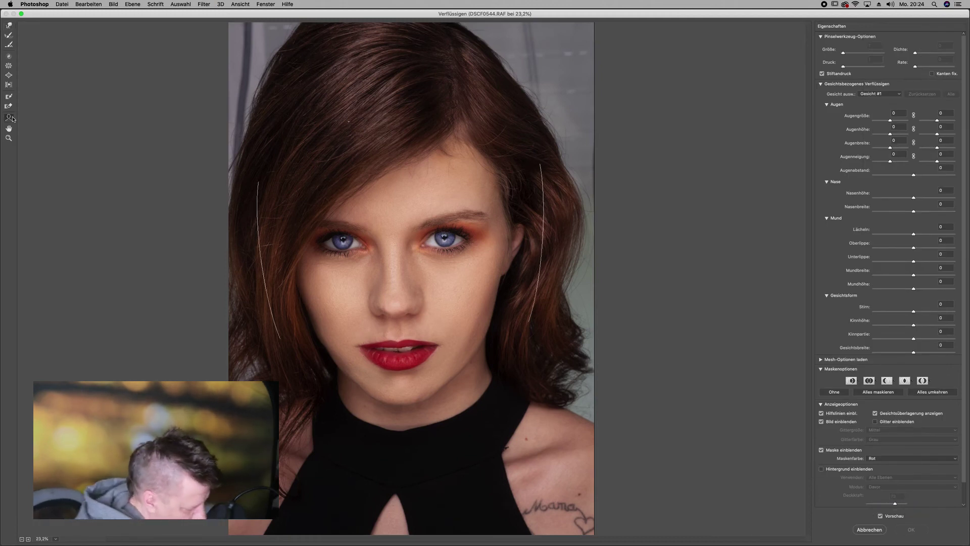
pyautogui.moveTo(398, 362)
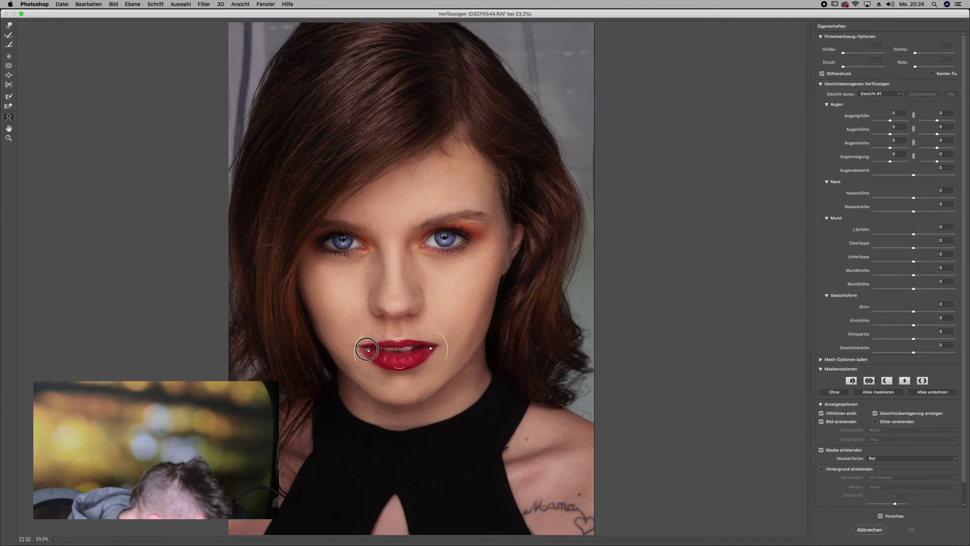
pyautogui.moveTo(367, 347); pyautogui.dragTo(362, 348)
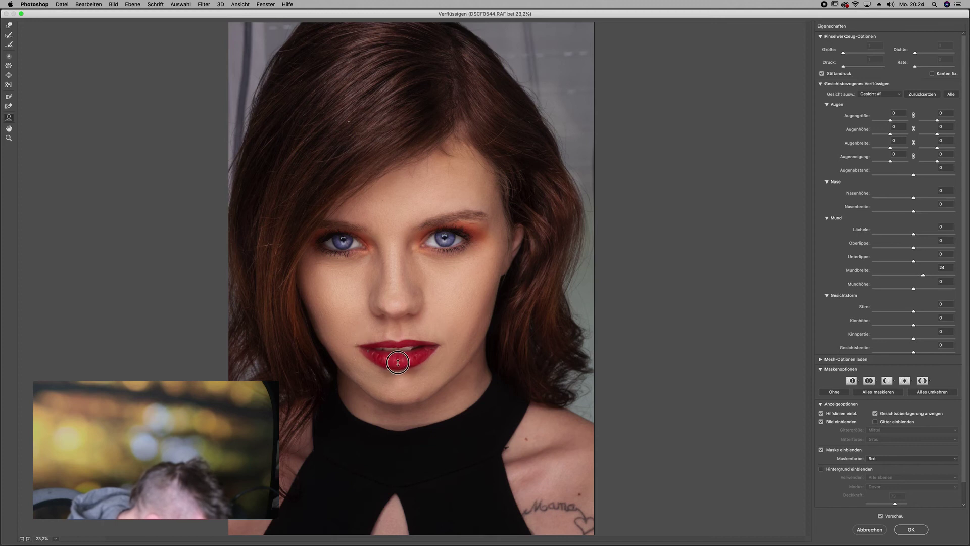
pyautogui.moveTo(398, 362); pyautogui.dragTo(399, 372)
pyautogui.moveTo(399, 335); pyautogui.dragTo(399, 326)
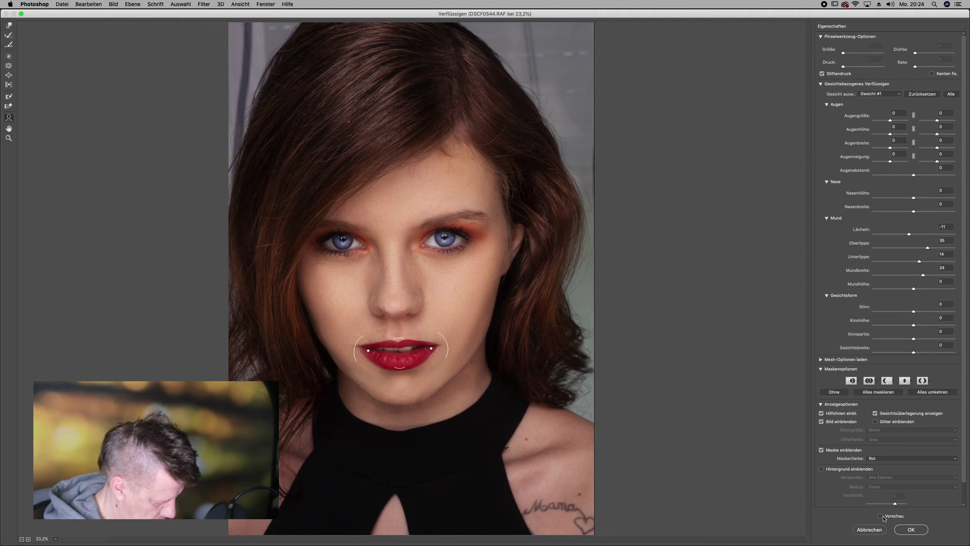
pyautogui.click(8, 25)
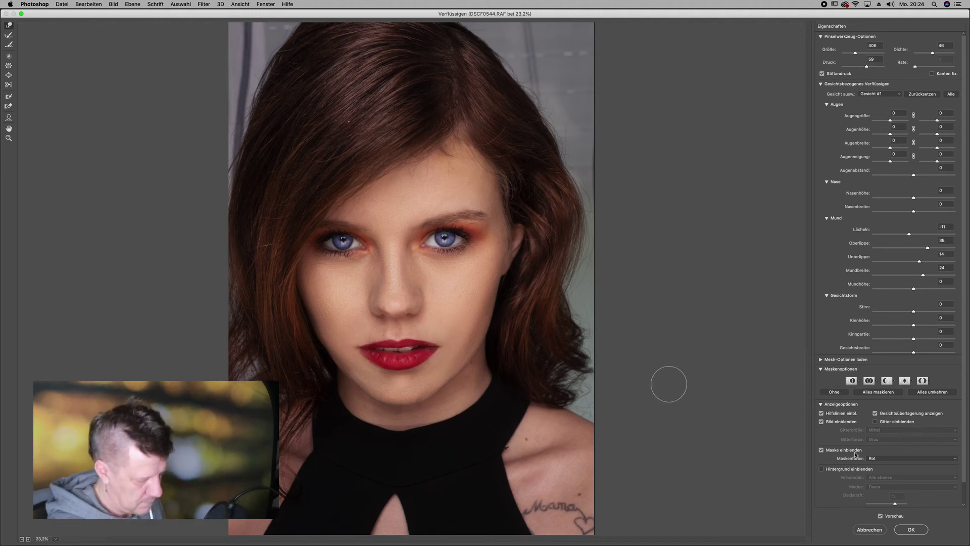
pyautogui.press('alt')
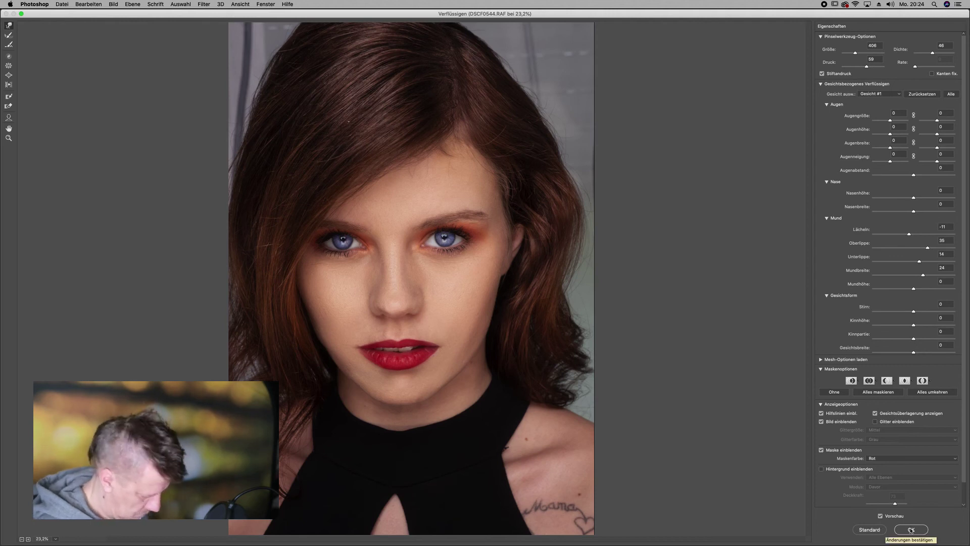
pyautogui.click(911, 529)
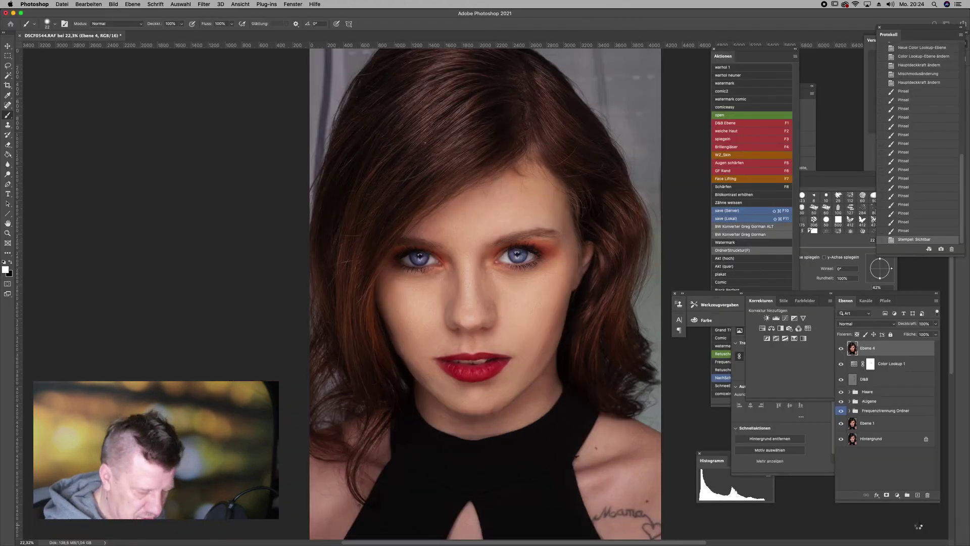
pyautogui.click(841, 364)
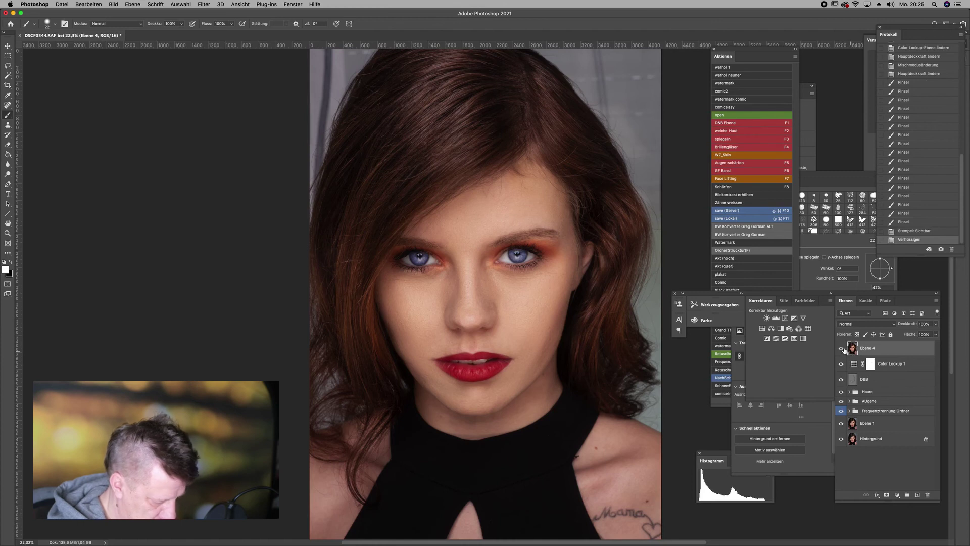
pyautogui.click(841, 363)
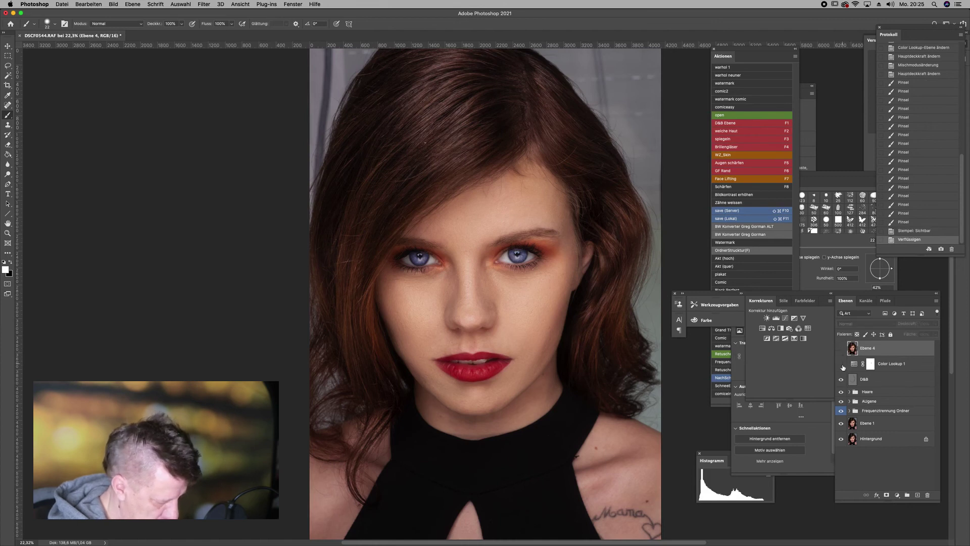
pyautogui.click(841, 363)
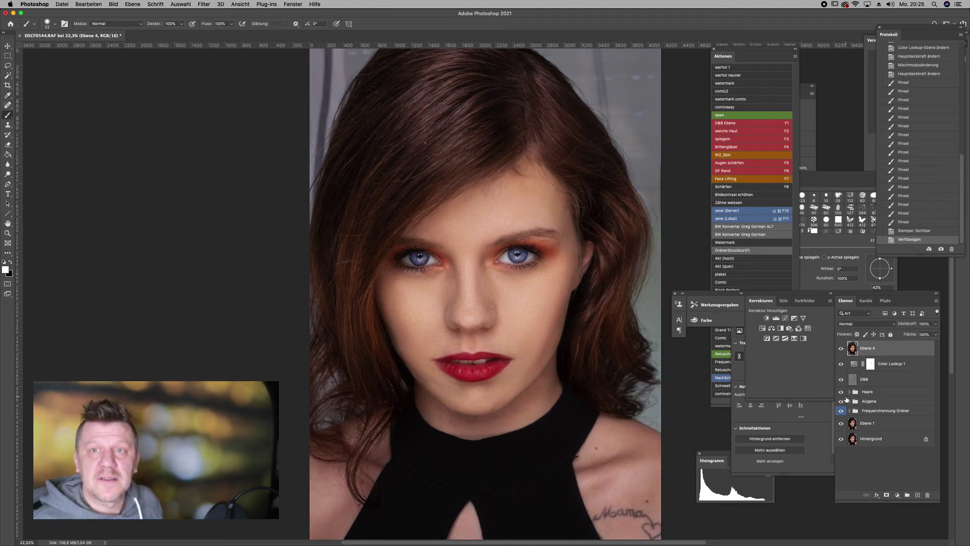
pyautogui.keyDown('alt'); pyautogui.click(841, 440); pyautogui.keyUp('alt')
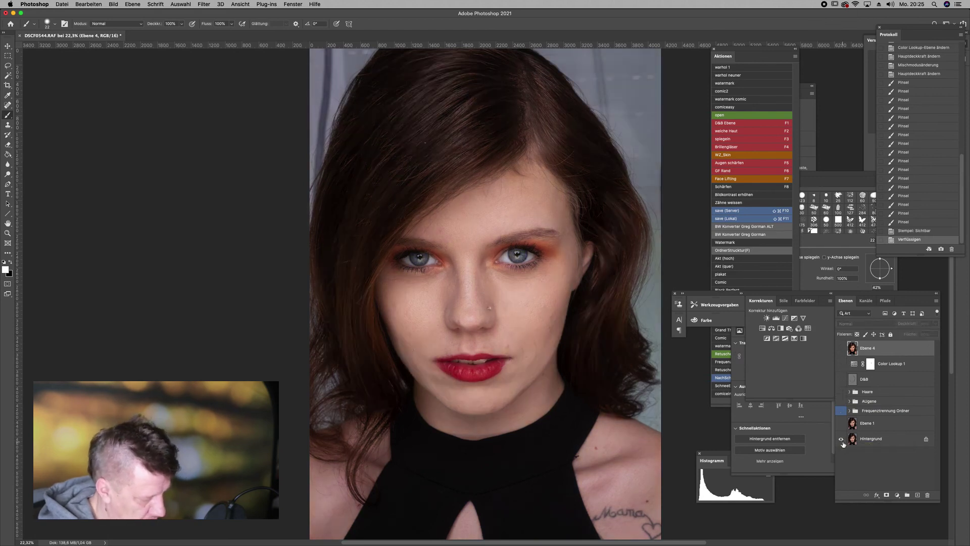
pyautogui.keyDown('alt'); pyautogui.click(841, 439); pyautogui.keyUp('alt')
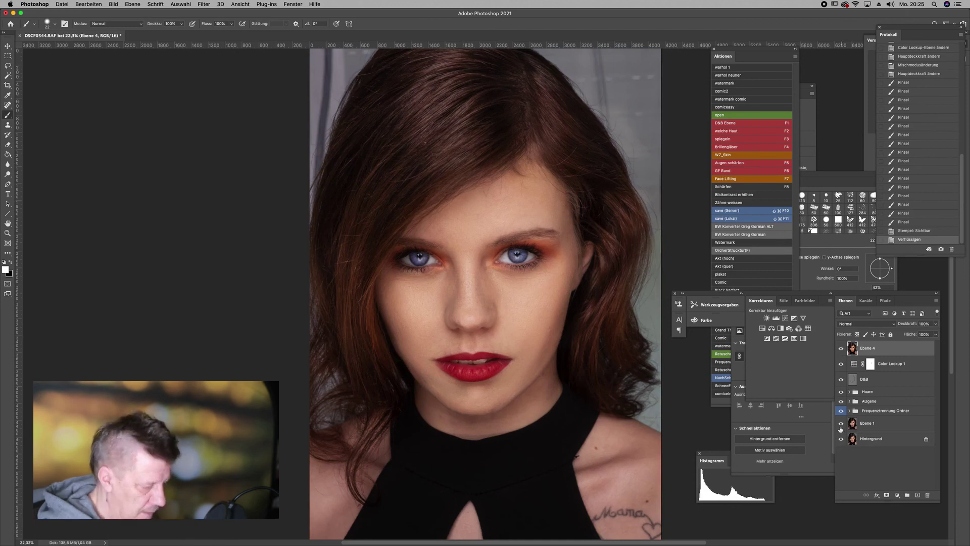
pyautogui.scroll(1, 635, 97)
pyautogui.scroll(1, 641, 99)
# Zoom into the forehead and clone clean skin over the stray hair strands.
pyautogui.moveTo(641, 99); pyautogui.dragTo(622, 102)
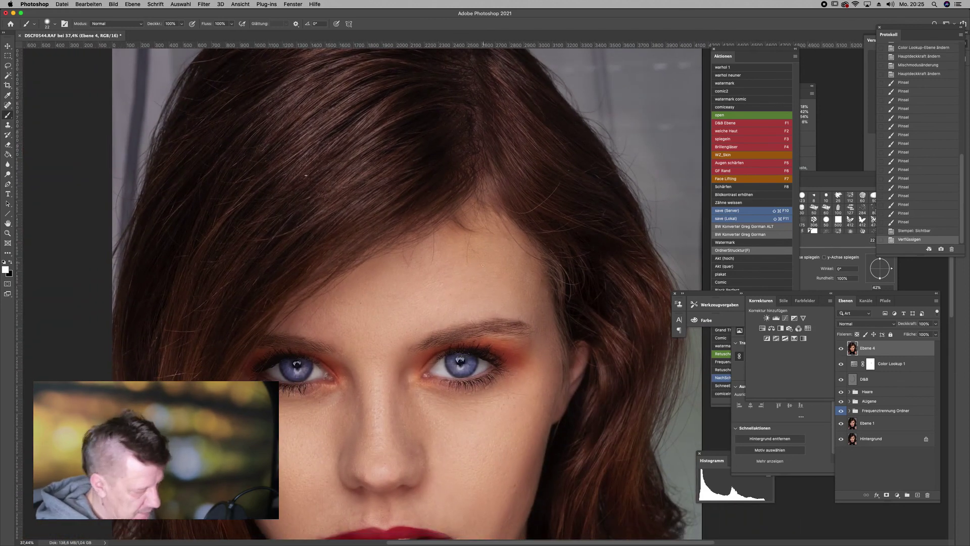
pyautogui.moveTo(473, 239); pyautogui.dragTo(535, 234)
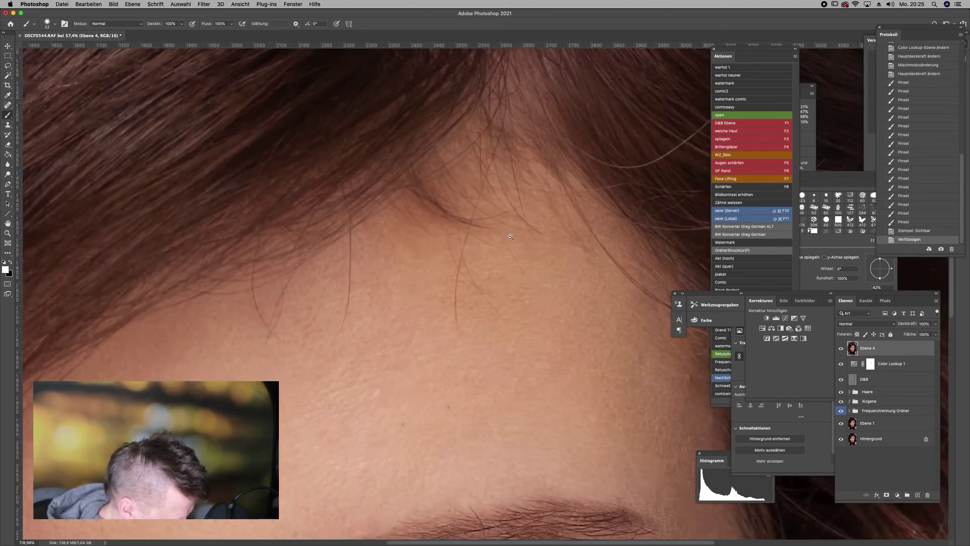
pyautogui.press('s')
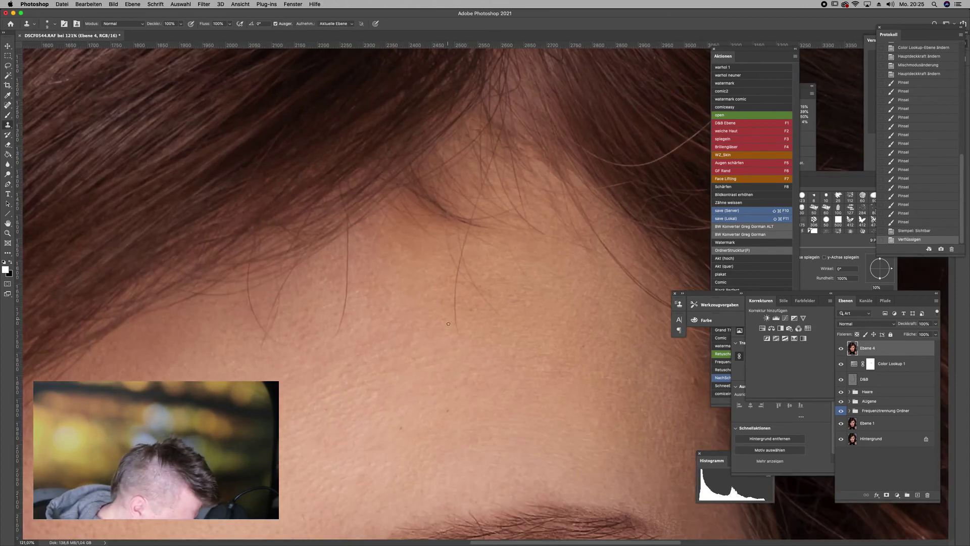
pyautogui.moveTo(454, 303); pyautogui.dragTo(455, 297)
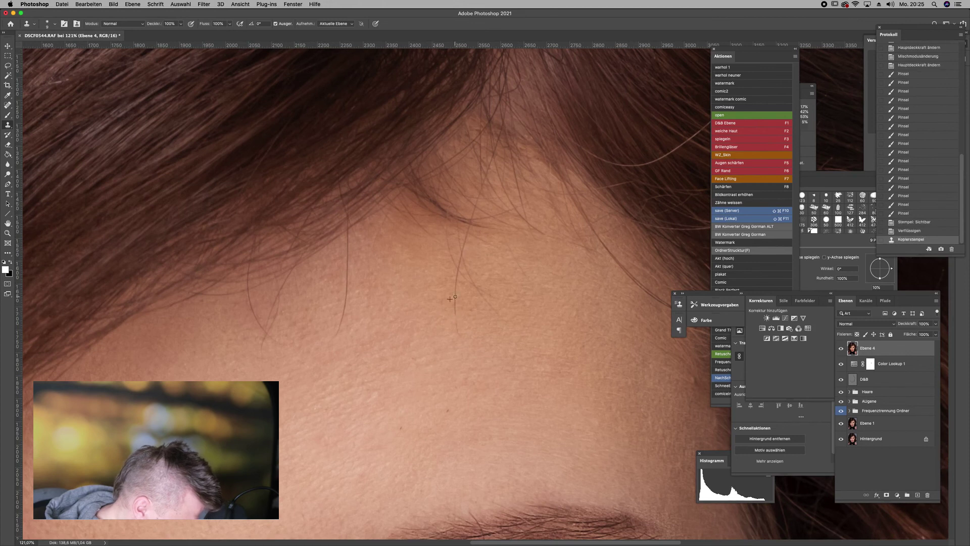
pyautogui.click(454, 313)
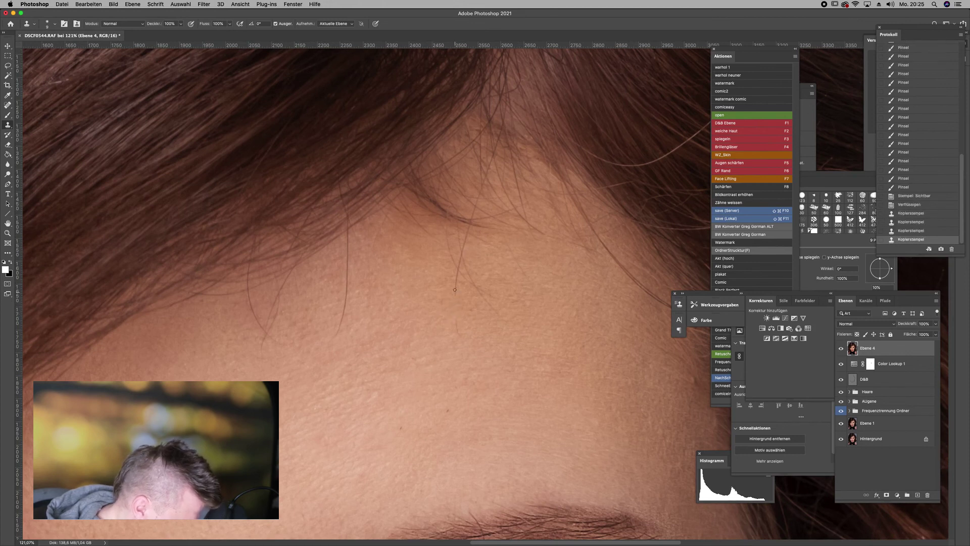
pyautogui.click(455, 292)
pyautogui.click(456, 311)
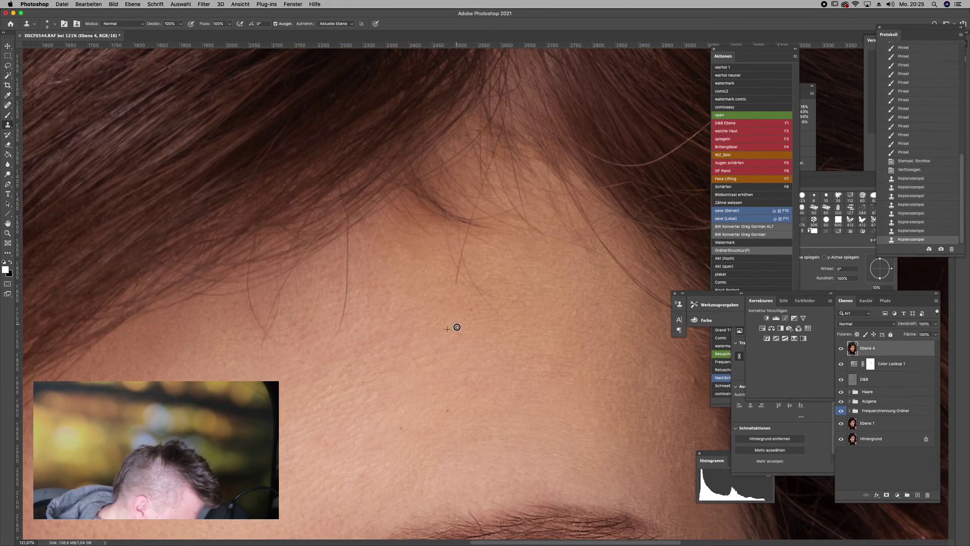
pyautogui.click(455, 326)
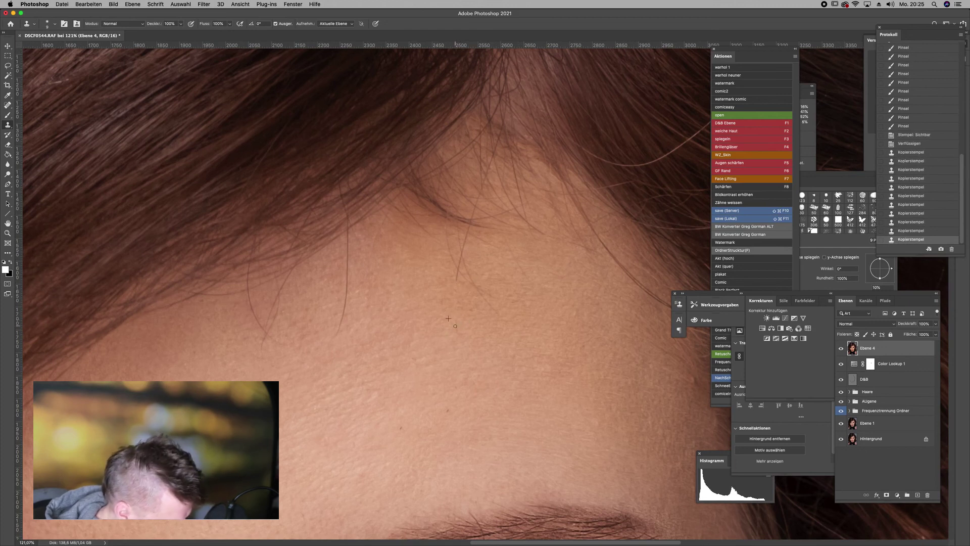
pyautogui.click(468, 286)
pyautogui.click(351, 322)
# Enlarge the clone brush to 16 and remove the remaining strand up to the hairline.
pyautogui.moveTo(351, 327); pyautogui.dragTo(344, 307)
pyautogui.click(346, 293)
pyautogui.click(348, 275)
pyautogui.click(348, 264)
pyautogui.click(348, 255)
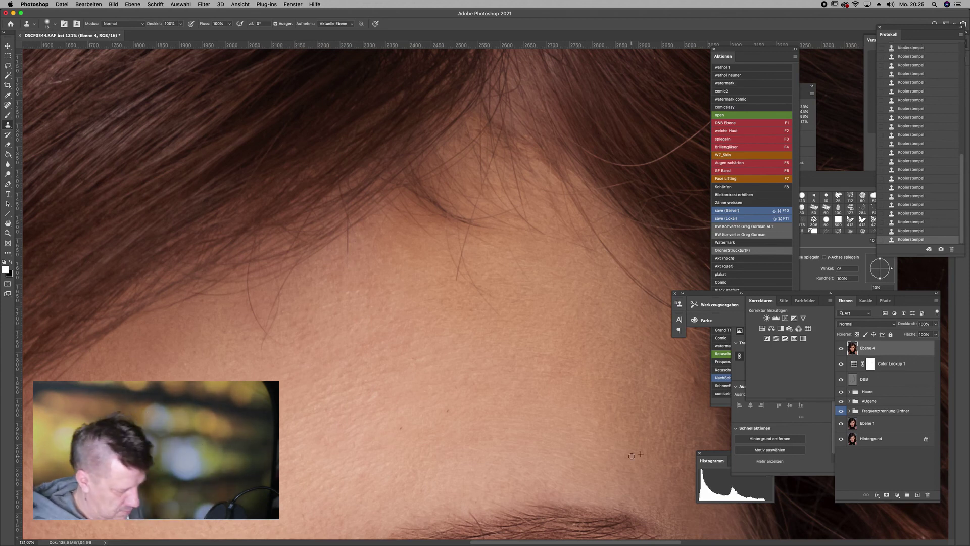
pyautogui.keyDown('alt'); pyautogui.click(401, 424); pyautogui.keyUp('alt')
pyautogui.hotkey('ctrl', '0')
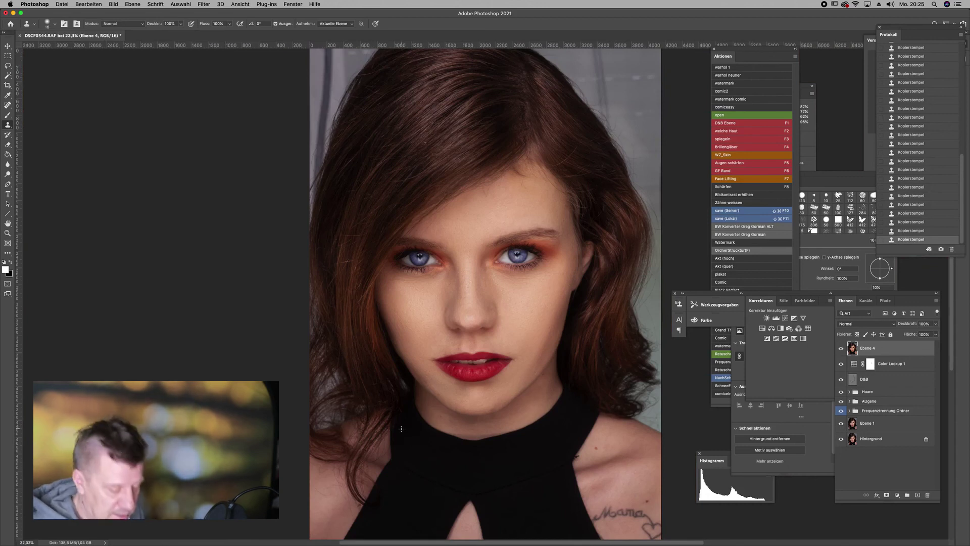
# Compare the original against the retouch, then hide Ebene 4 and Color Lookup 1.
pyautogui.keyDown('alt'); pyautogui.click(841, 438); pyautogui.keyUp('alt')
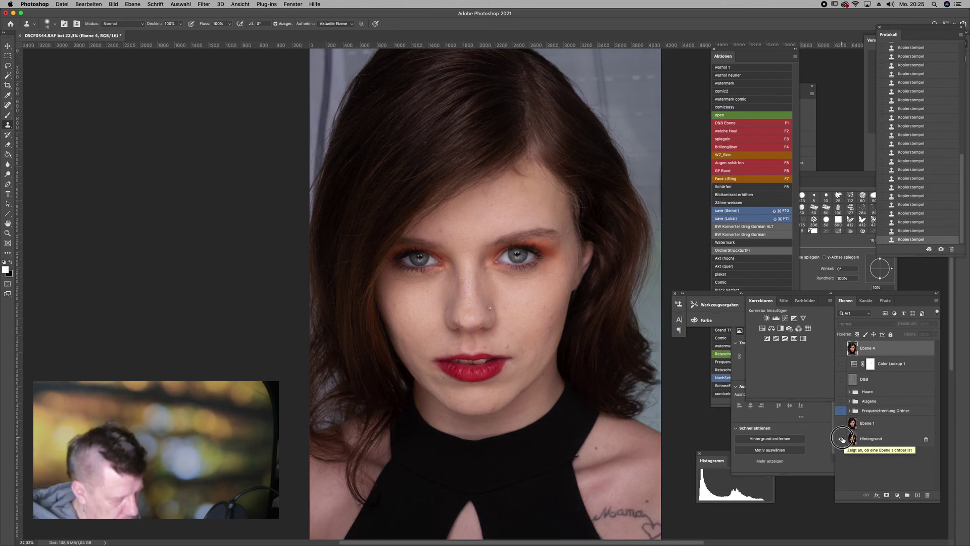
pyautogui.keyDown('alt'); pyautogui.click(841, 439); pyautogui.keyUp('alt')
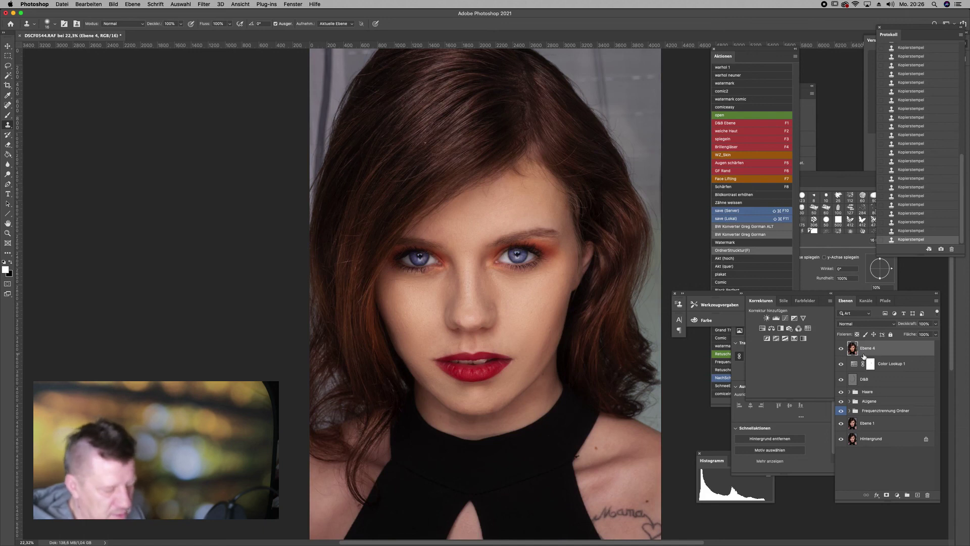
pyautogui.moveTo(841, 350); pyautogui.dragTo(841, 364)
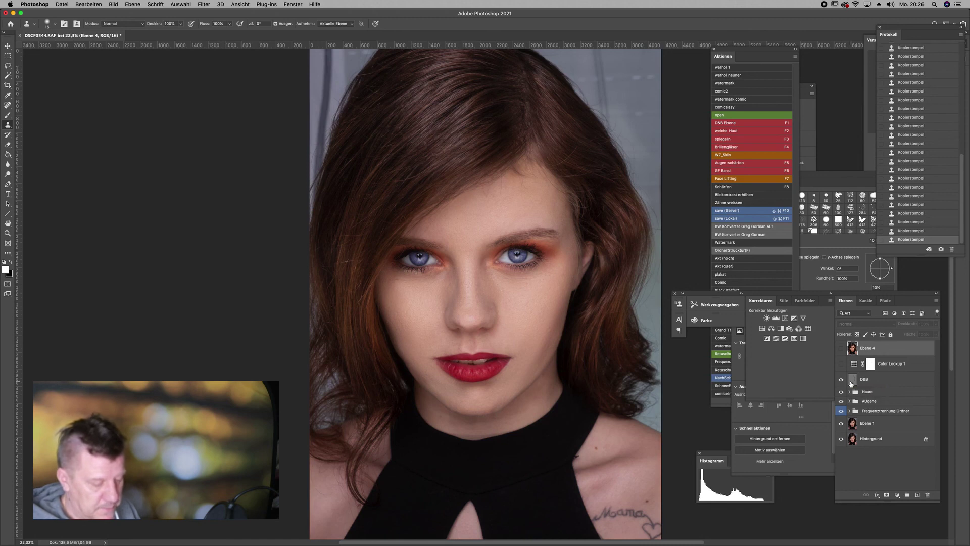
# With D&B active, stamp the visible layers into new Ebene 5 and open Camera Raw on it.
pyautogui.click(883, 383)
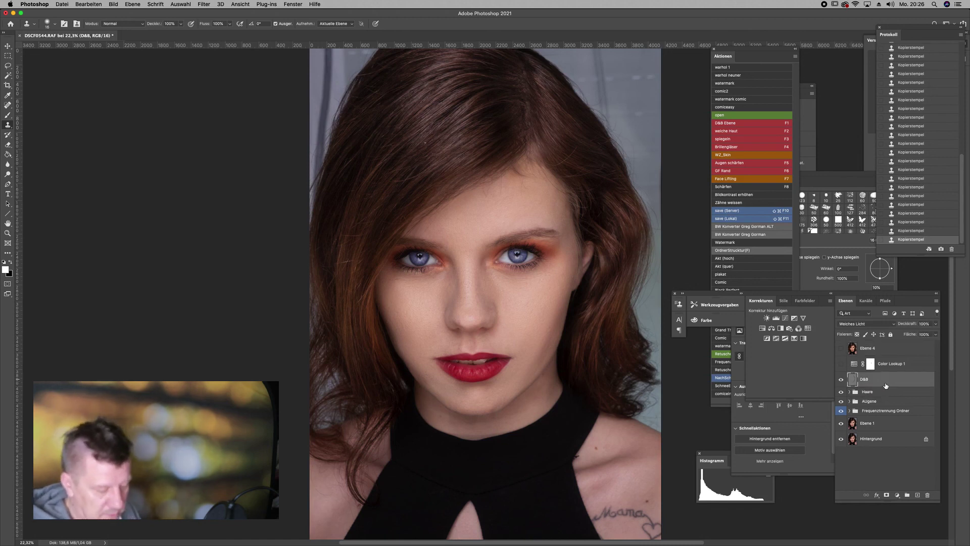
pyautogui.click(890, 354)
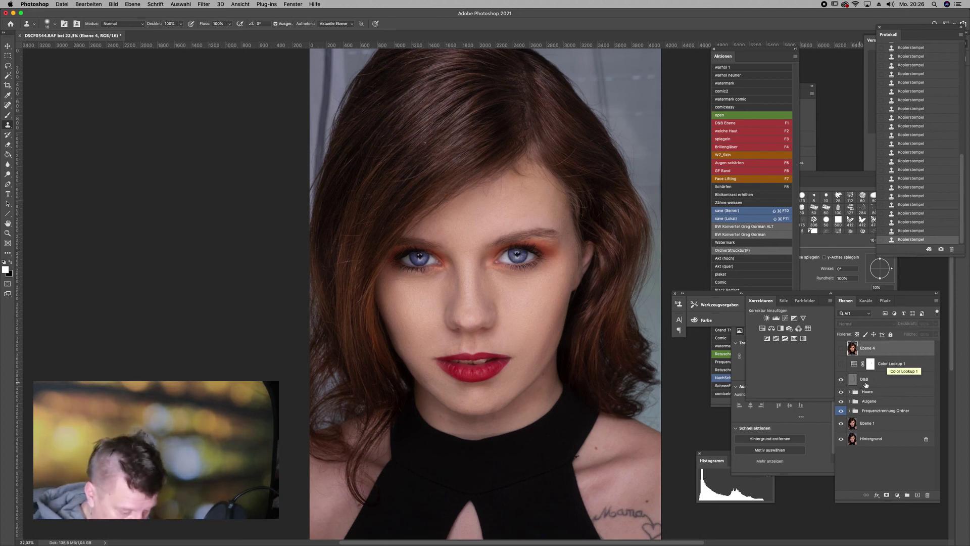
pyautogui.click(875, 383)
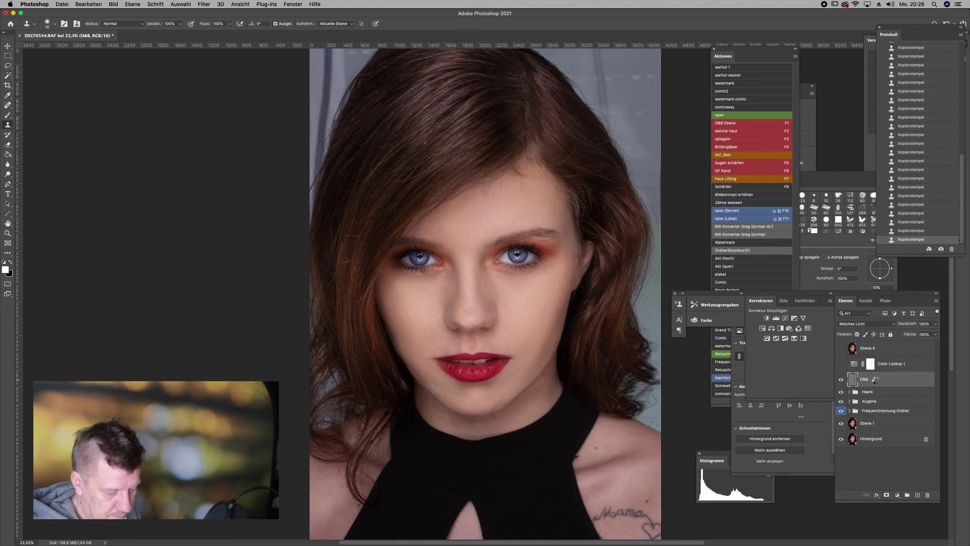
pyautogui.hotkey('ctrl', 'shift', 'alt', 'e')
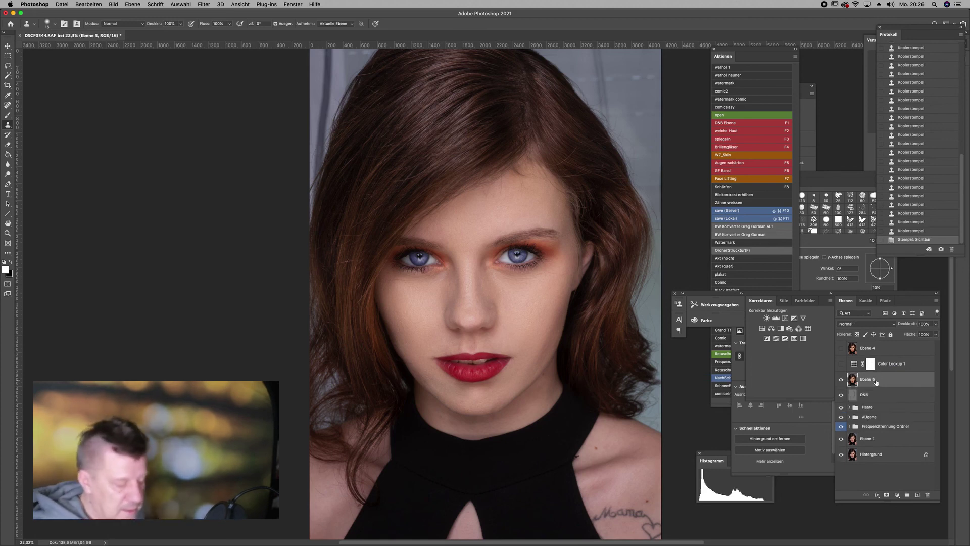
pyautogui.click(204, 4)
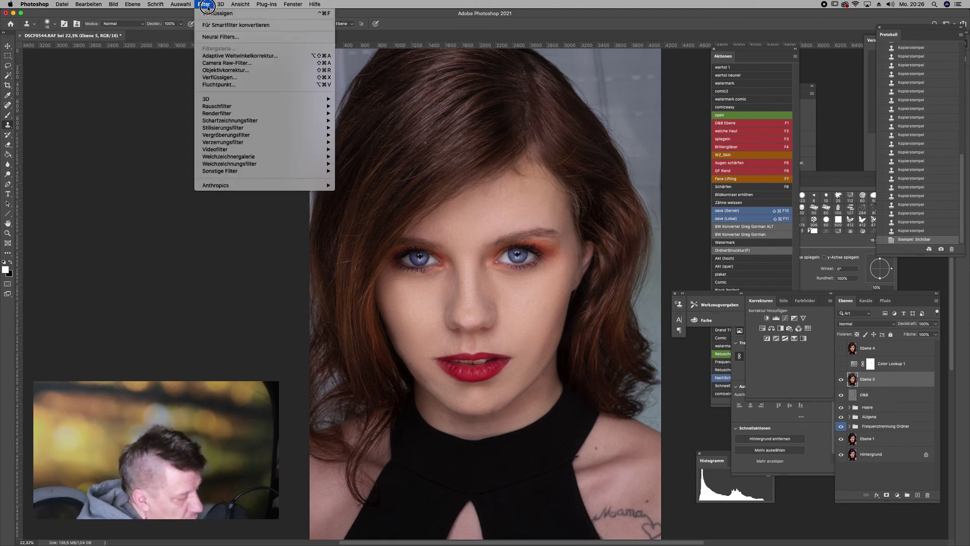
pyautogui.click(227, 69)
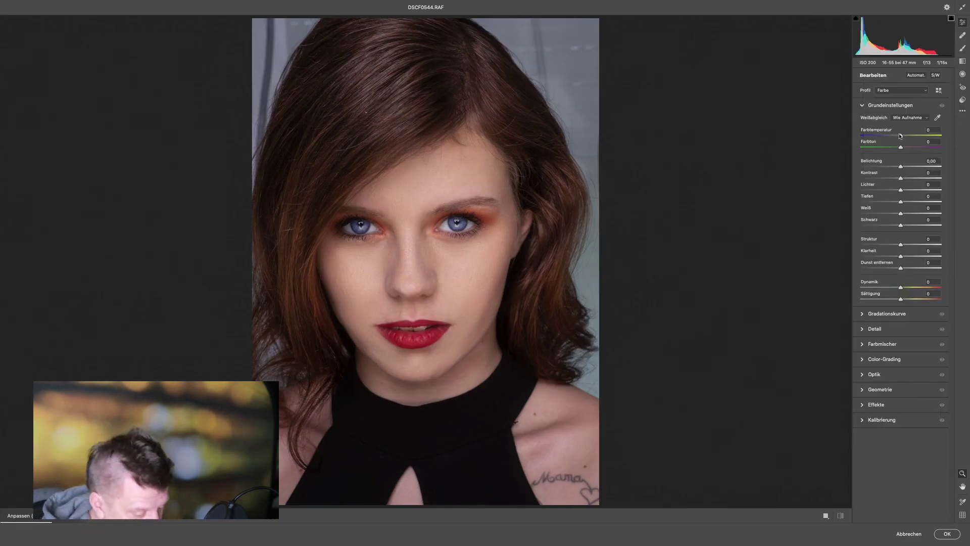
# Warm the merged layer's temperature to +9 and brighten the shadows in Camera Raw.
pyautogui.moveTo(901, 136); pyautogui.dragTo(905, 136)
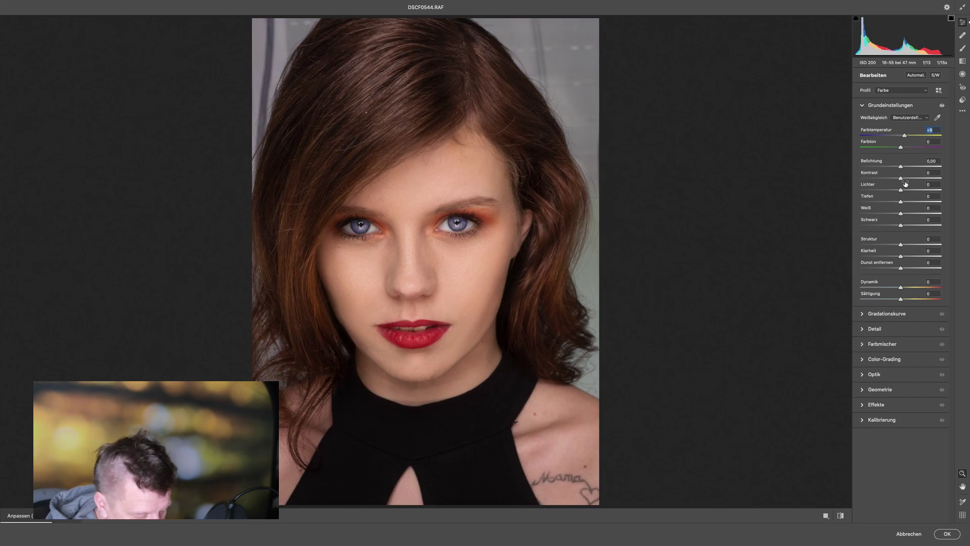
pyautogui.moveTo(901, 202)
pyautogui.mouseDown()
pyautogui.moveTo(920, 200)
pyautogui.moveTo(897, 225)
pyautogui.mouseUp()
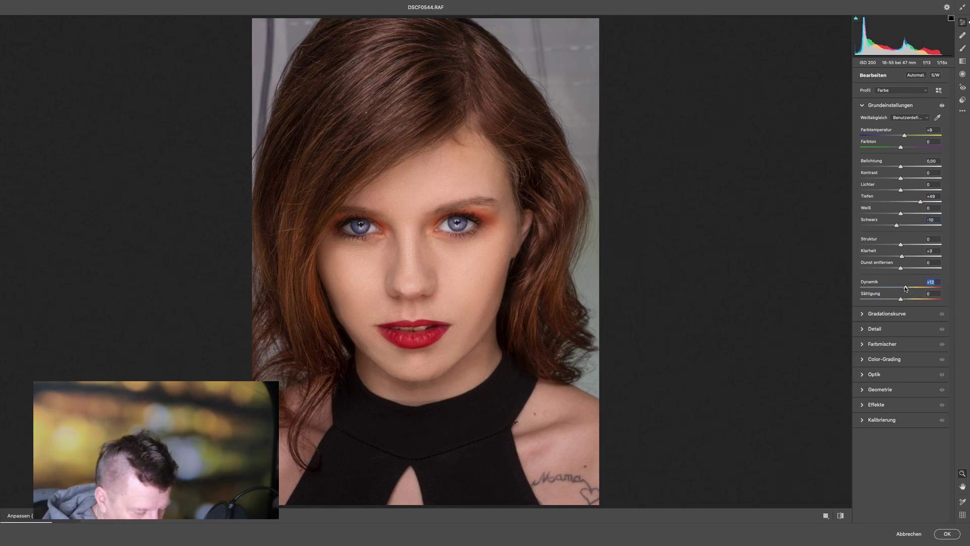
pyautogui.click(863, 359)
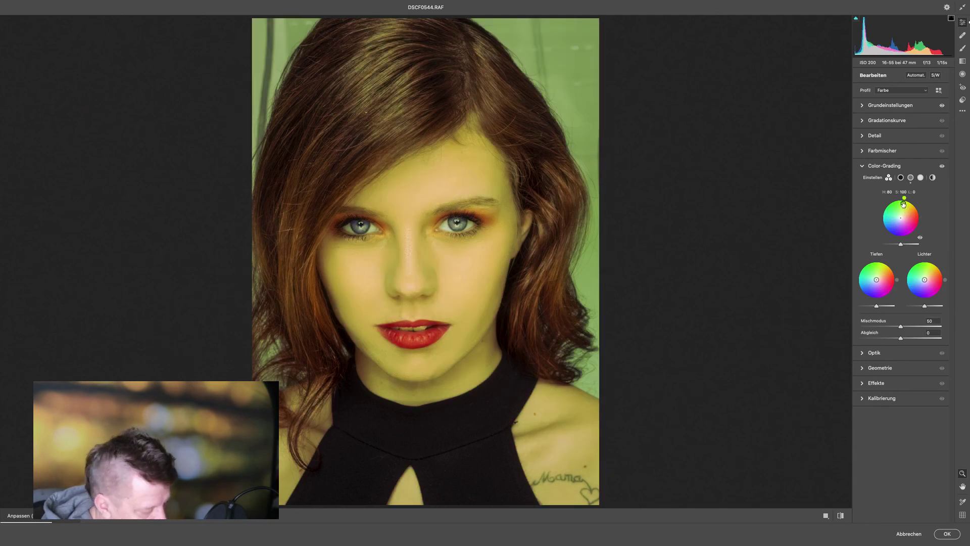
# Reduce the green midtone tint, lighten midtones, warm highlights orange, and tint shadows blue (hue 205).
pyautogui.moveTo(902, 210); pyautogui.dragTo(901, 213)
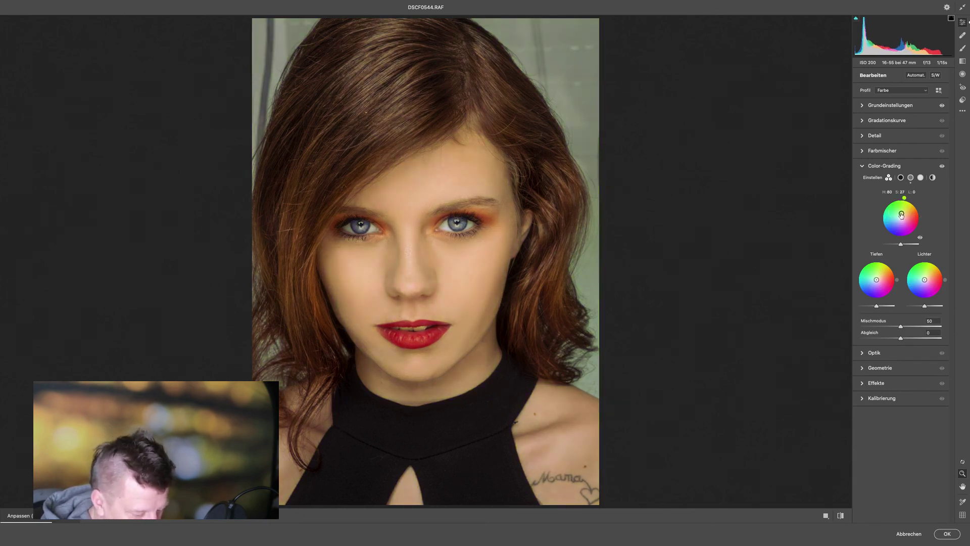
pyautogui.moveTo(901, 213); pyautogui.dragTo(907, 216)
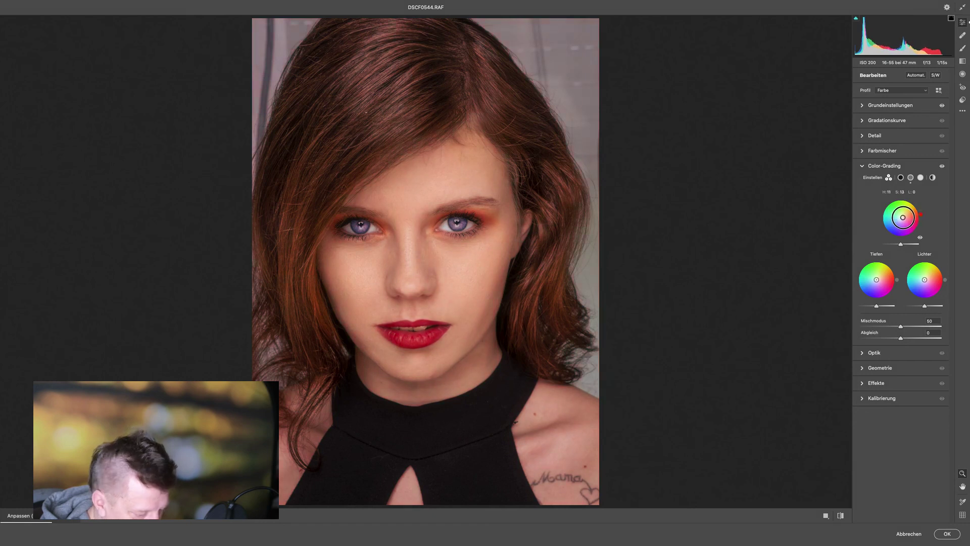
pyautogui.moveTo(900, 244); pyautogui.dragTo(908, 245)
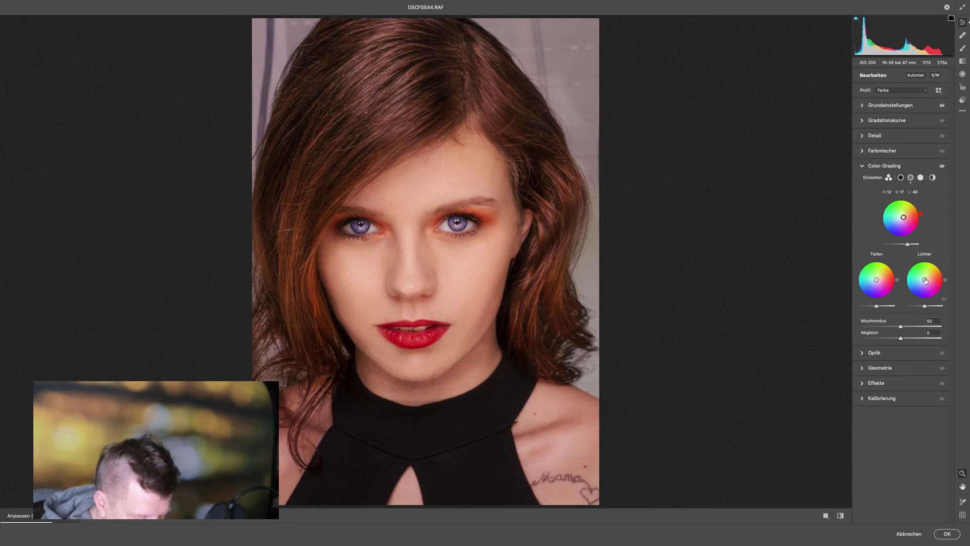
pyautogui.moveTo(925, 278); pyautogui.dragTo(927, 307)
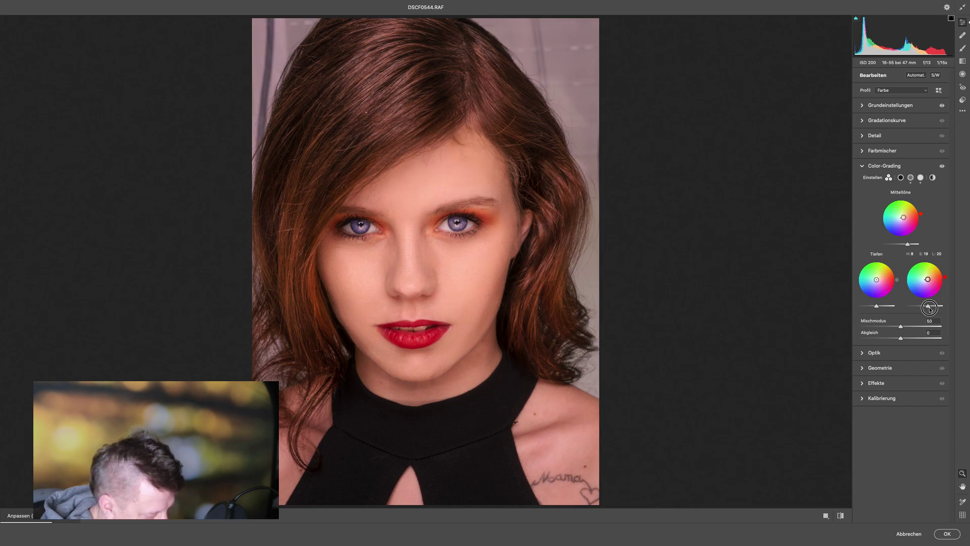
pyautogui.moveTo(868, 275); pyautogui.dragTo(869, 306)
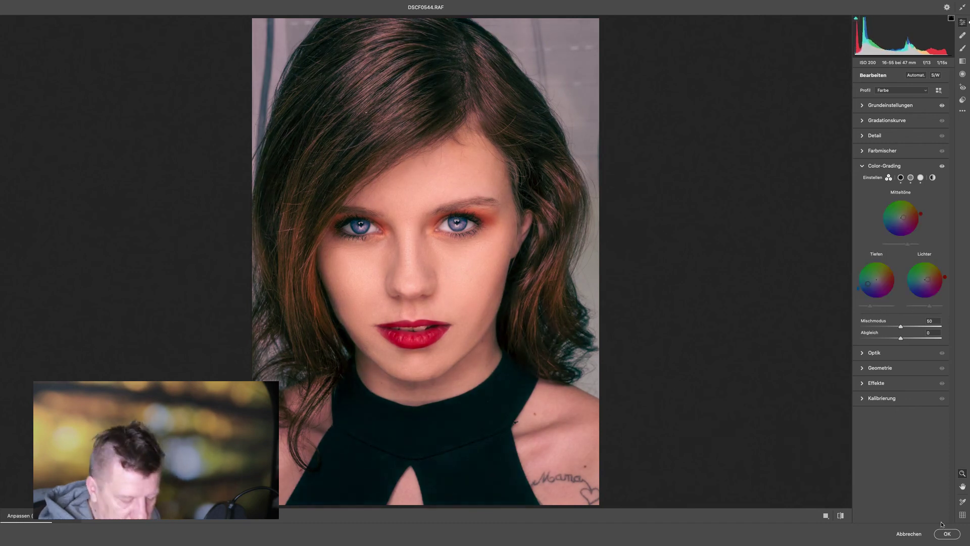